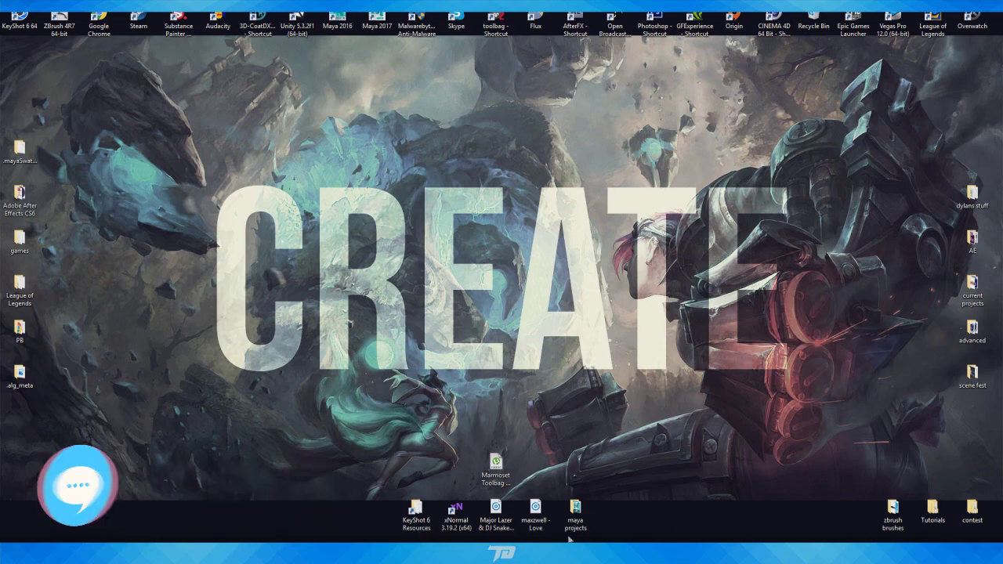
mouse_move(500, 554)
left_click(536, 499)
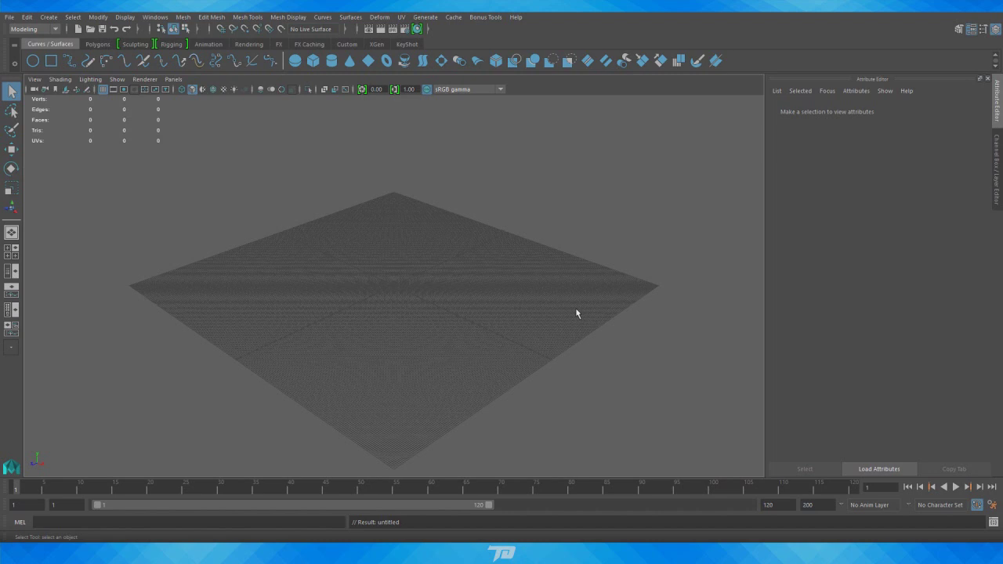
left_click_drag(482, 293, 382, 309, "alt")
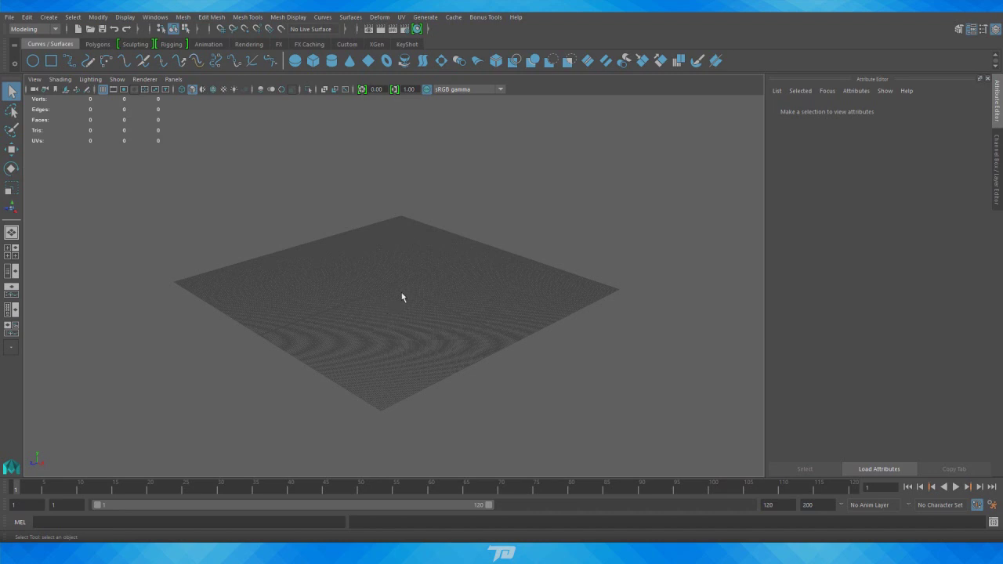
middle_click_drag(356, 330, 329, 304, "alt")
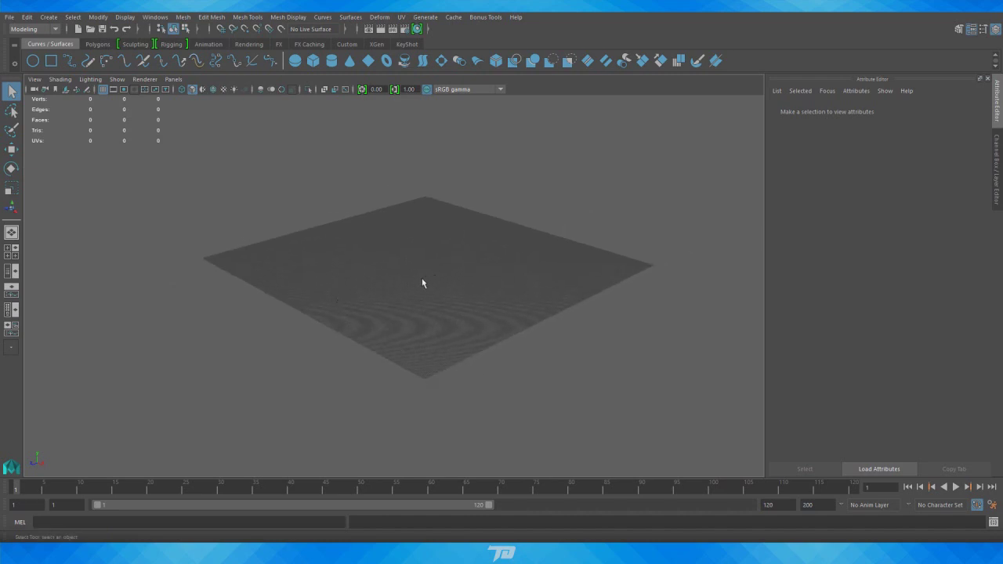
left_click_drag(408, 284, 436, 276, "alt")
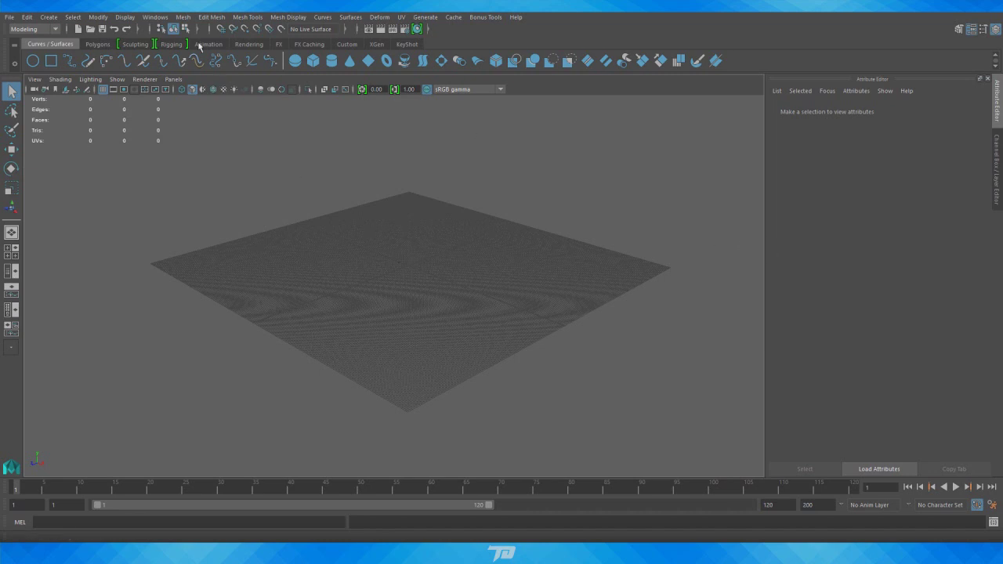
left_click(329, 17)
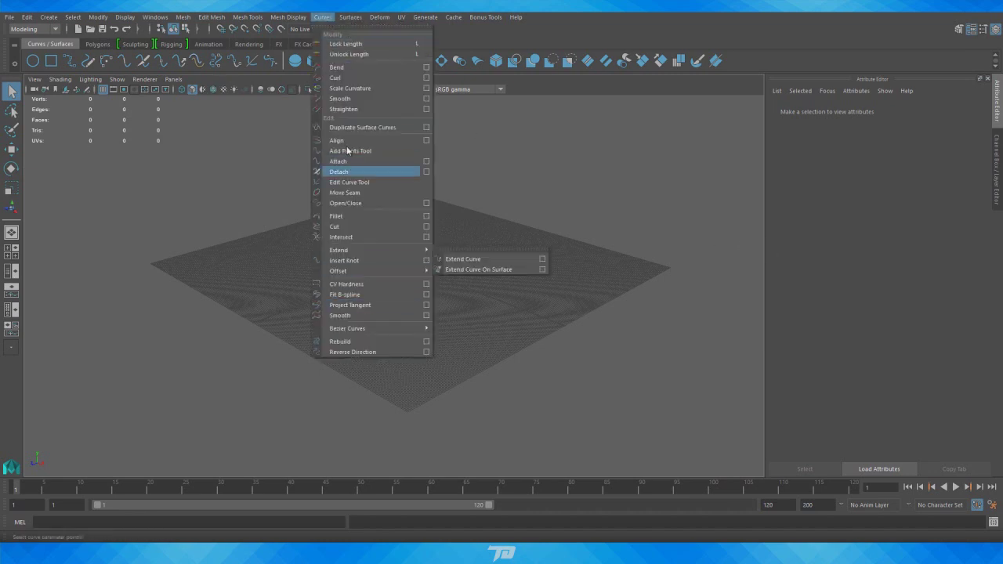
left_click(325, 17)
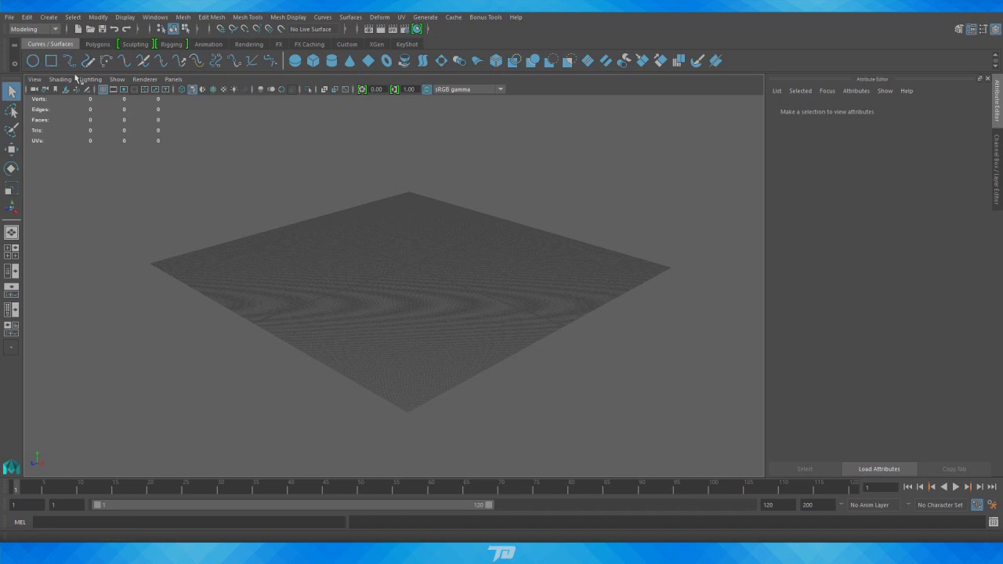
Try drawing a wavy freehand curve across the perspective view with the Pencil Curve Tool, and undo it.
left_click(89, 62)
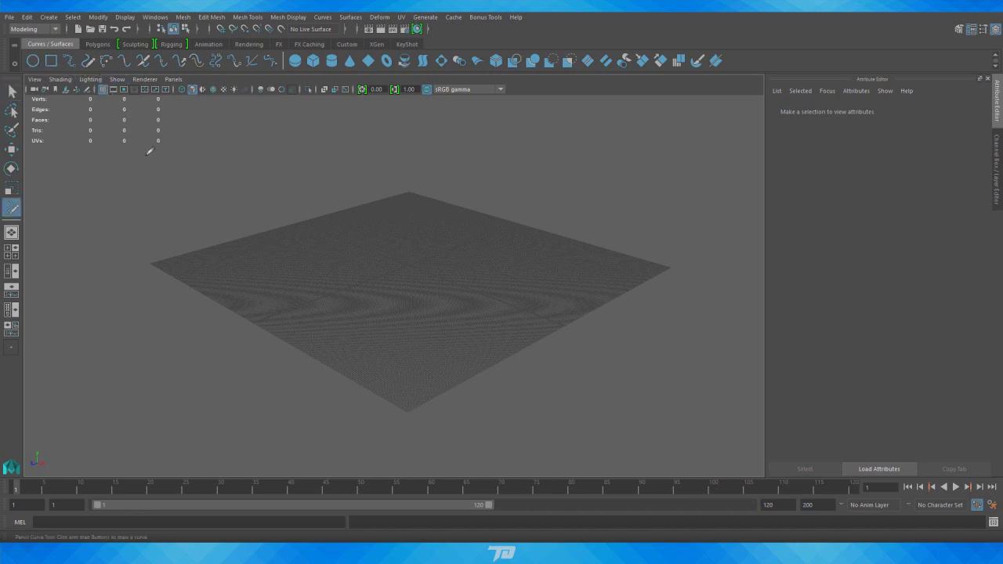
mouse_move(203, 178)
left_mouse_down()
mouse_move(237, 154)
mouse_move(256, 249)
mouse_move(385, 191)
mouse_move(412, 336)
mouse_move(580, 197)
mouse_move(644, 379)
left_mouse_up()
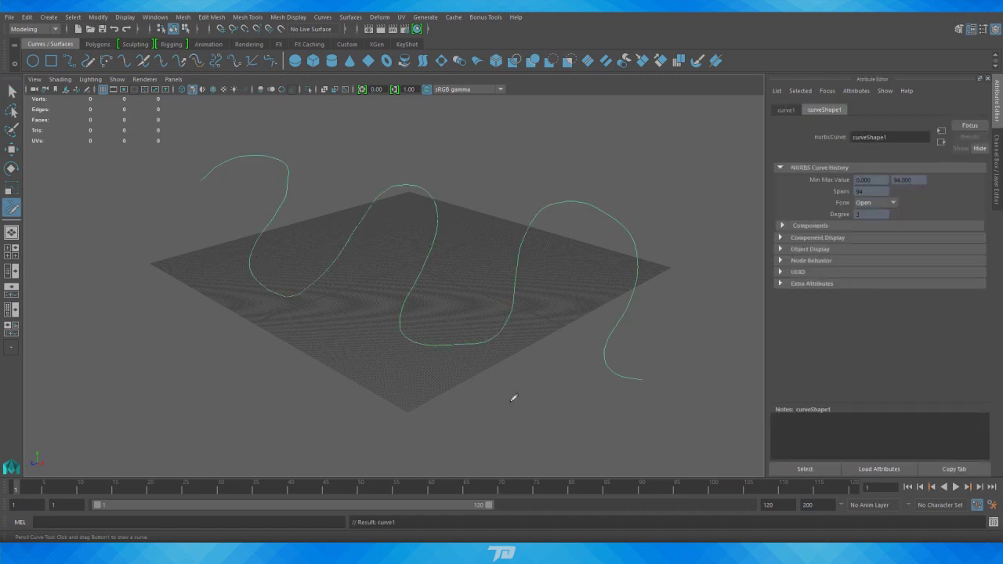
mouse_move(463, 351)
left_mouse_down("alt")
mouse_move(426, 357)
mouse_move(399, 340)
mouse_move(415, 321)
mouse_move(466, 334)
mouse_move(462, 378)
mouse_move(456, 332)
left_mouse_up("alt")
key("ctrl+z")
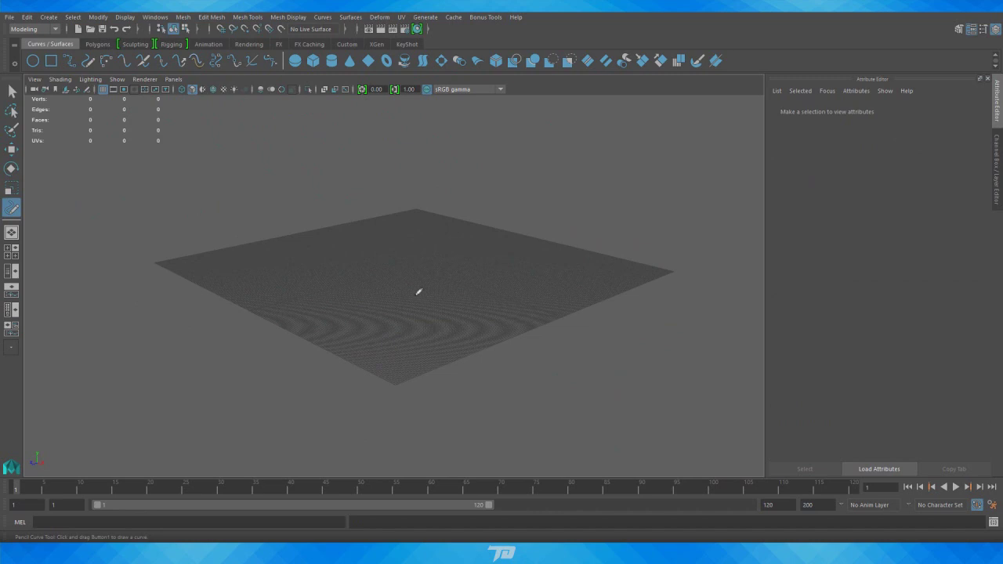
Try drawing a wavy pencil curve in the side view, check it in perspective, and undo it.
key("space")
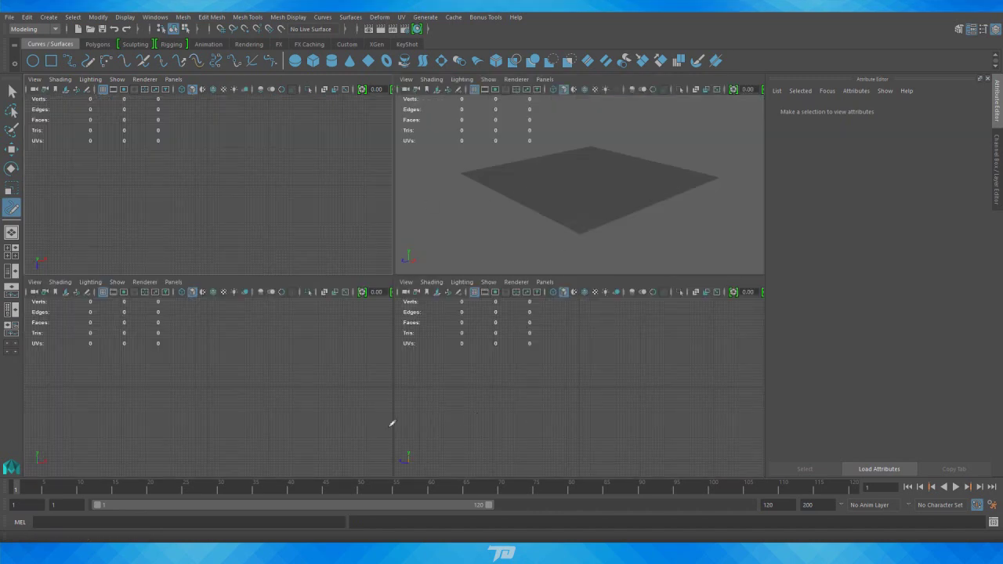
mouse_move(437, 438)
left_mouse_down()
mouse_move(494, 420)
mouse_move(585, 362)
mouse_move(682, 362)
left_mouse_up()
mouse_move(605, 238)
left_mouse_down("alt")
mouse_move(553, 217)
mouse_move(577, 206)
mouse_move(538, 206)
mouse_move(629, 197)
mouse_move(587, 224)
mouse_move(616, 225)
left_mouse_up("alt")
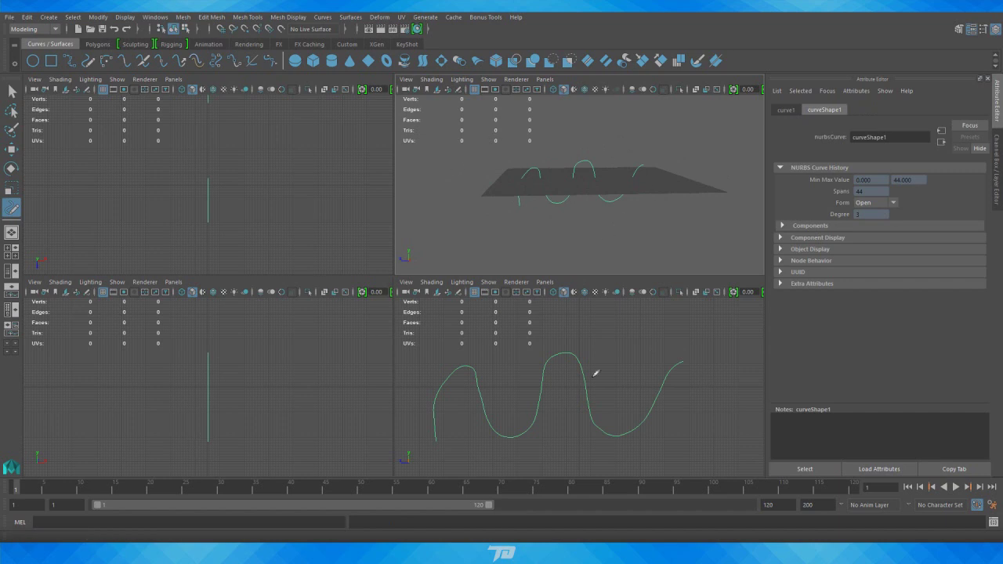
key("ctrl+z")
left_click_drag(507, 201, 528, 217, "alt")
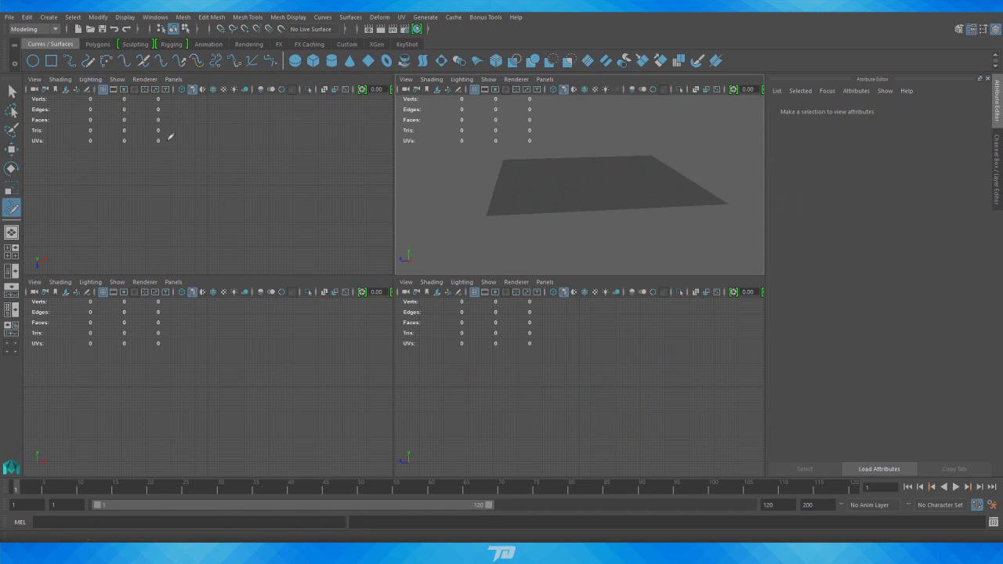
Start an EP curve in the enlarged side view, placing five points that form an arch descending towards the middle of the grid.
left_click(75, 69)
left_click_drag(521, 222, 502, 206, "alt")
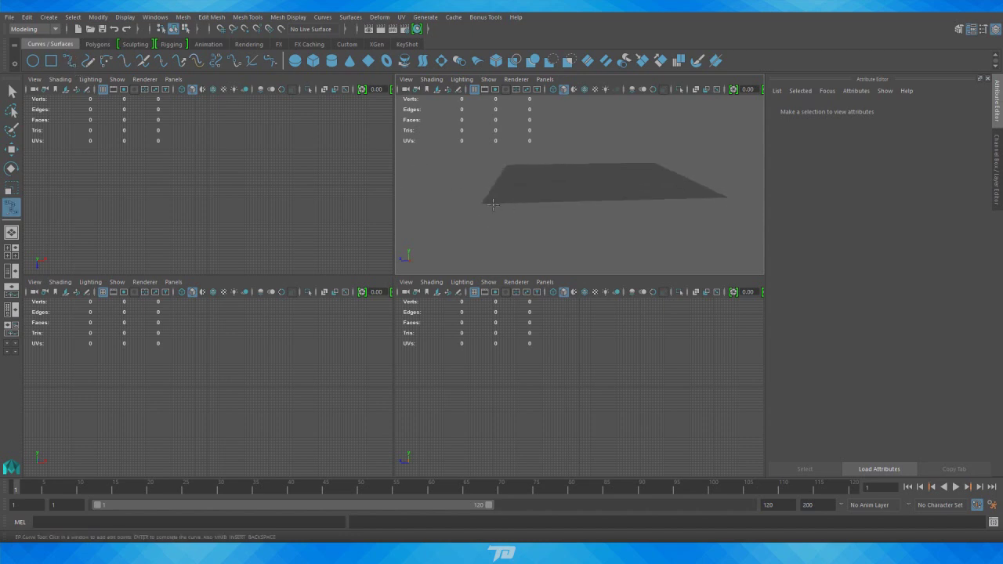
right_click_drag(502, 205, 497, 386, "alt")
key("space")
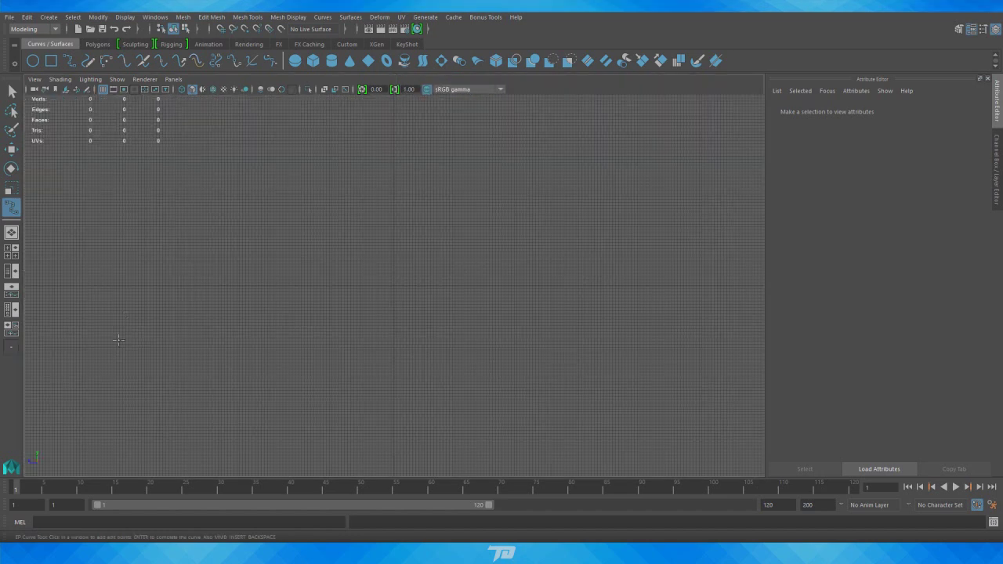
left_click(86, 352)
left_click(96, 246)
left_click(167, 207)
left_click(263, 242)
left_click(327, 403)
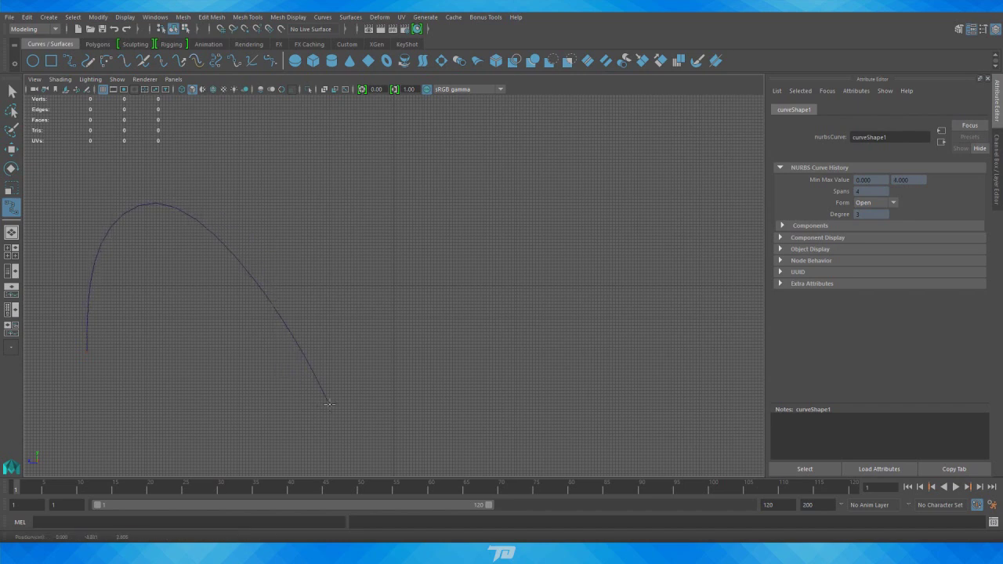
Continue the EP curve through a trough and a taller second arch to a low end point, and return to the perspective view.
left_click(444, 358)
left_click_drag(445, 359, 421, 389)
left_click_drag(431, 311, 446, 247)
left_click(511, 167)
left_click(605, 212)
left_click_drag(627, 312, 622, 358)
left_click(681, 437)
left_click_drag(681, 438, 695, 441)
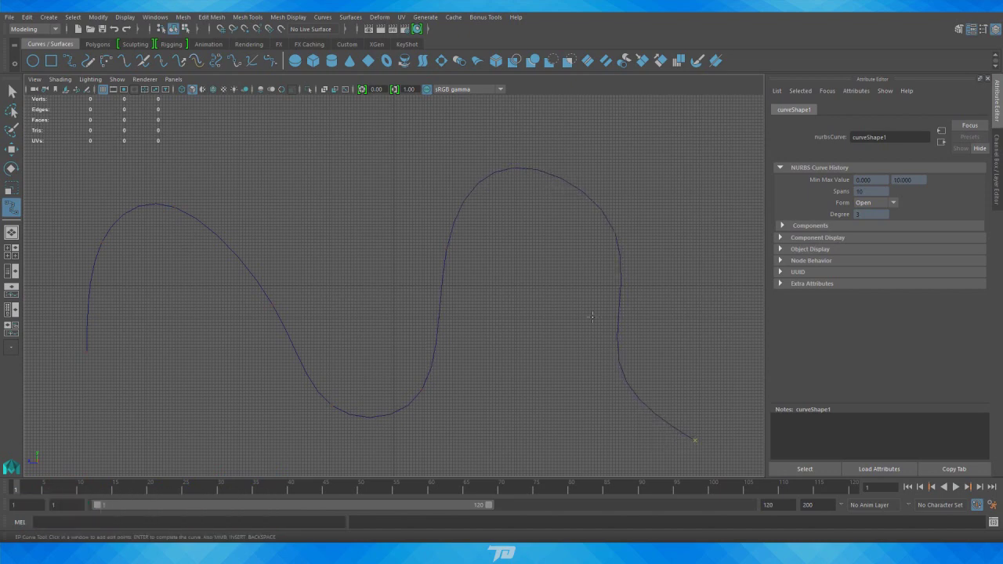
key("space")
key("space")
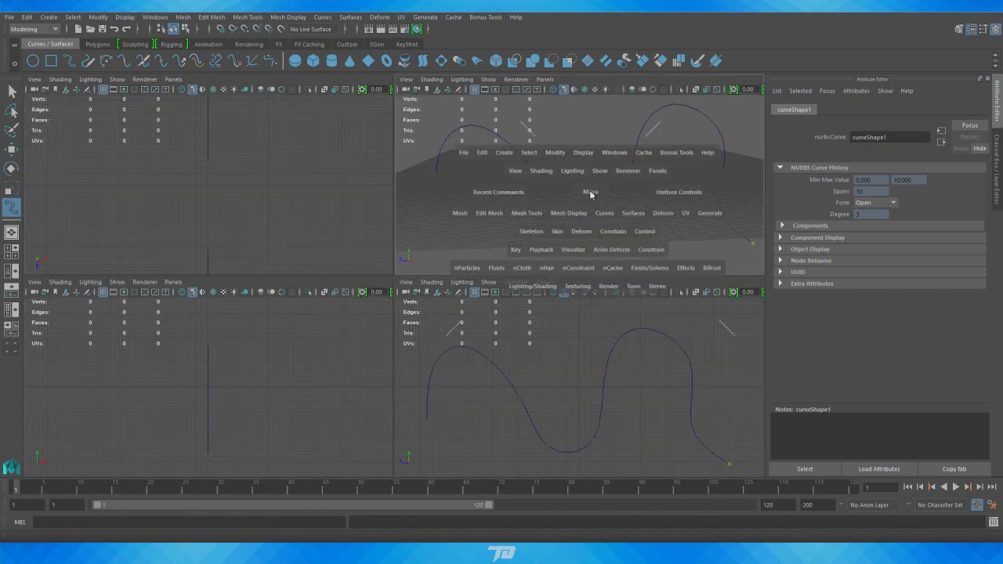
Try adding another EP curve point in the perspective view, inspect where it lands, and remove it.
left_click_drag(578, 235, 543, 308, "alt")
right_click_drag(544, 309, 686, 326, "alt")
left_click_drag(685, 326, 580, 329, "alt")
right_click_drag(580, 329, 589, 347, "alt")
left_click_drag(617, 339, 614, 315)
left_click_drag(694, 329, 604, 350, "alt")
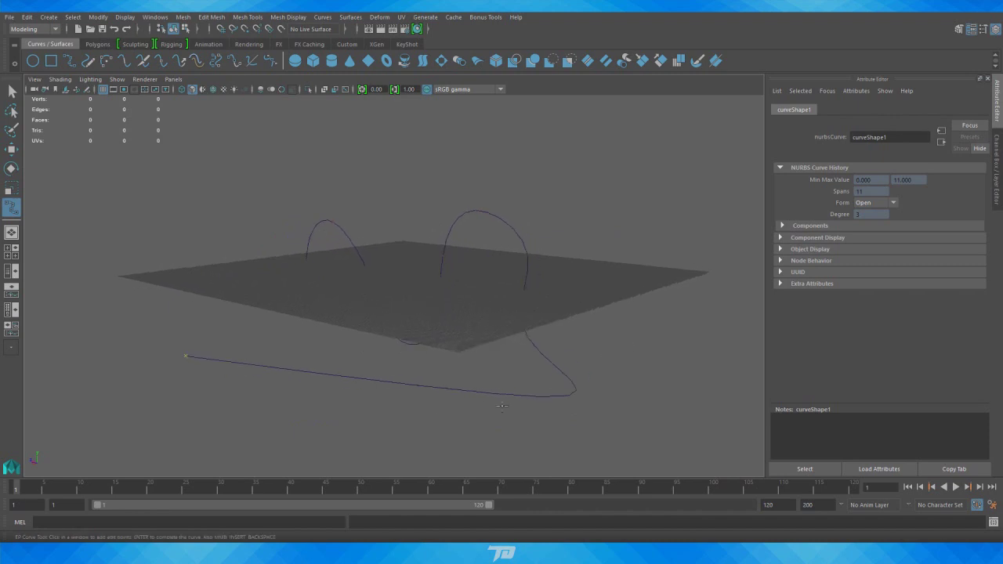
left_click_drag(444, 417, 345, 405, "alt")
right_click_drag(345, 405, 275, 399, "alt")
key("BackSpace")
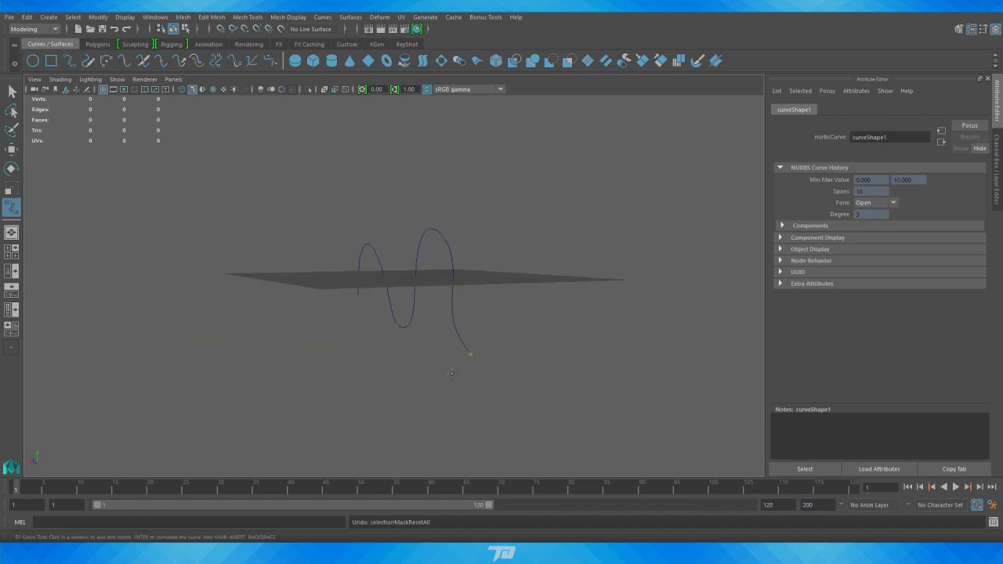
Complete the EP curve and switch to the Move tool.
left_click_drag(585, 374, 461, 362, "alt")
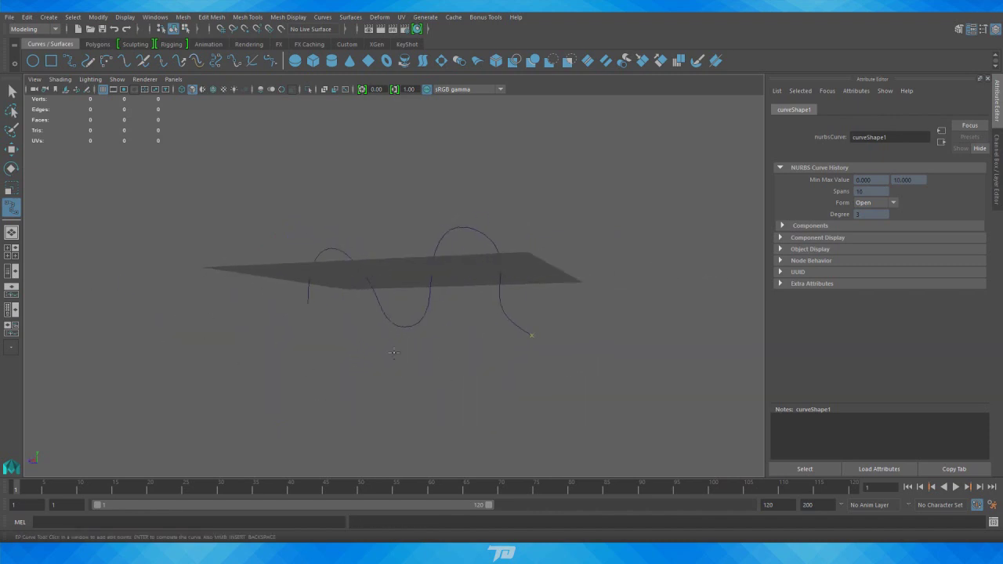
left_click_drag(612, 297, 446, 358, "alt")
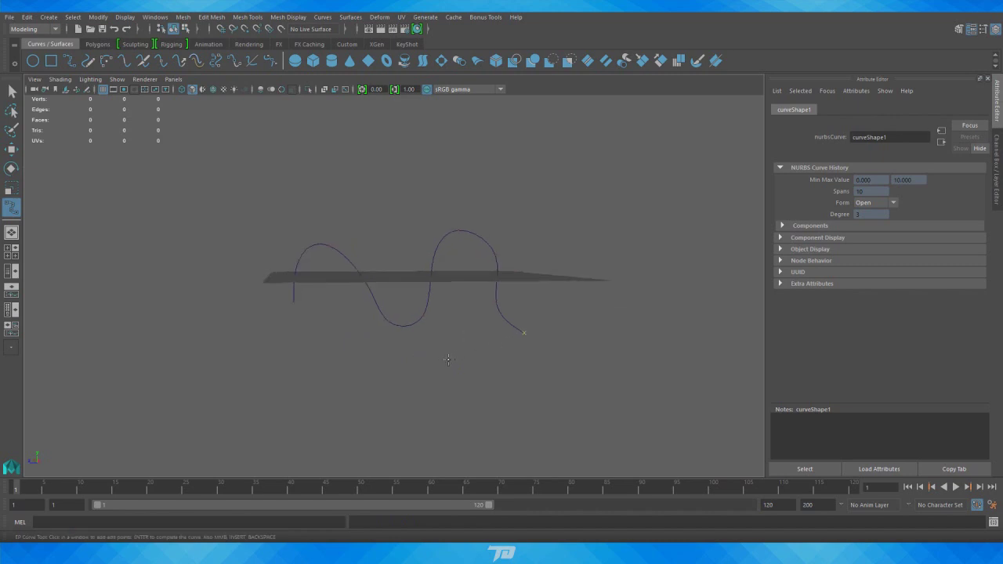
key("w")
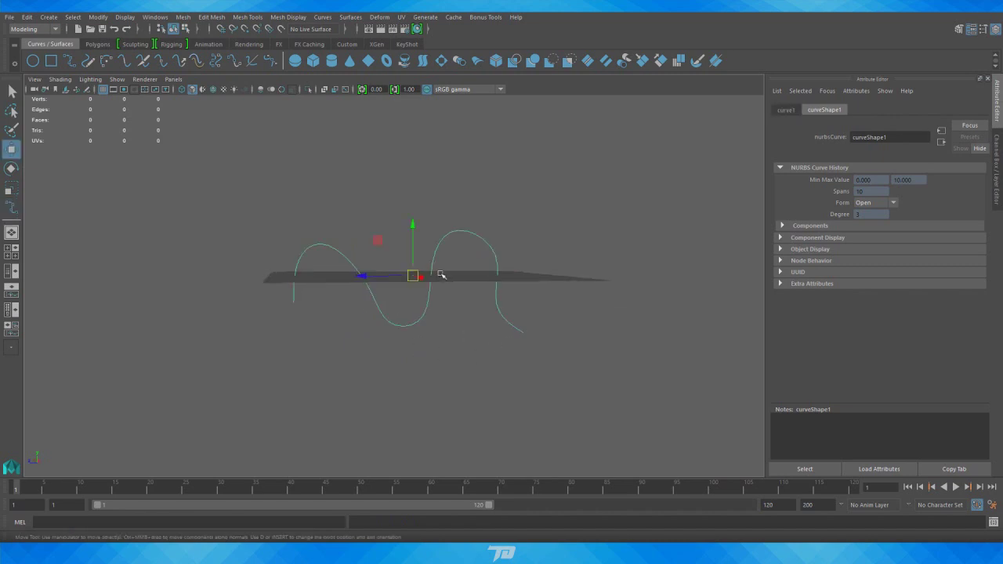
Switch the curve to control vertices and adjust individual vertices along its arches and trough.
scroll(465, 257, "up", 2)
right_click_drag(485, 203, 421, 208)
left_click_drag(272, 186, 316, 222)
left_click_drag(252, 168, 282, 168)
left_click_drag(340, 298, 332, 242)
left_click_drag(340, 319, 421, 316)
left_click(431, 237)
left_click_drag(412, 205, 409, 206)
left_click(485, 184)
left_click_drag(509, 216, 400, 210, "alt")
key("ctrl+z")
Reposition the control vertices near the curve's low end so its tail flattens out horizontally.
left_click_drag(346, 289, 534, 278, "alt")
right_click_drag(535, 279, 536, 338, "alt")
left_click_drag(529, 348, 502, 286)
left_click_drag(603, 380, 583, 335)
mouse_move(564, 355)
middle_mouse_down()
mouse_move(582, 337)
mouse_move(578, 346)
middle_mouse_up()
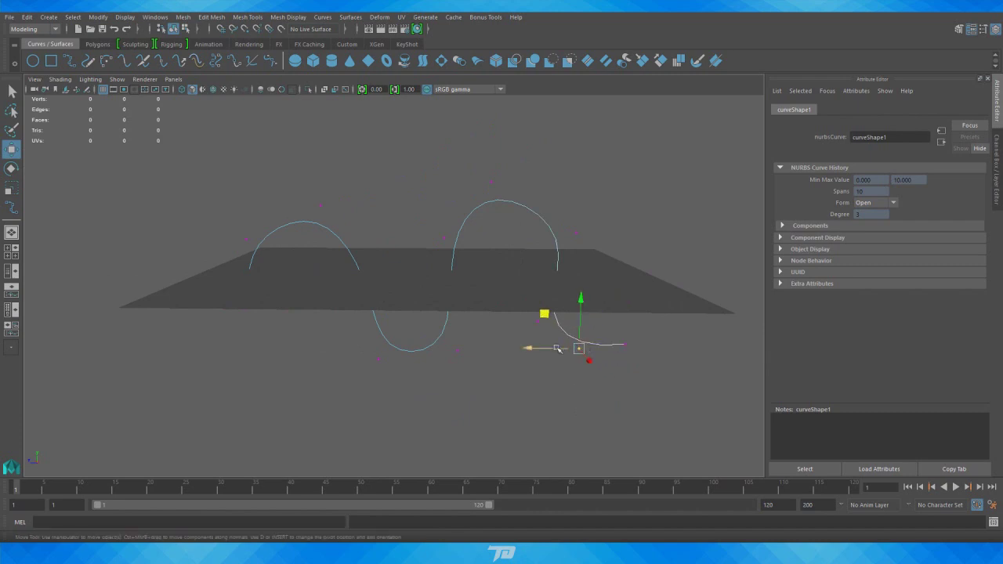
Deselect the curve and examine its reshaped form from several angles.
left_click_drag(580, 345, 530, 193, "alt")
left_click(566, 212)
left_click_drag(580, 241, 520, 225, "alt")
mouse_move(519, 224)
right_mouse_down("alt")
mouse_move(490, 262)
mouse_move(501, 230)
right_mouse_up("alt")
left_click_drag(298, 287, 476, 287, "alt")
scroll(475, 289, "up", 5)
left_click_drag(350, 223, 505, 314, "alt")
scroll(380, 248, "down", 3)
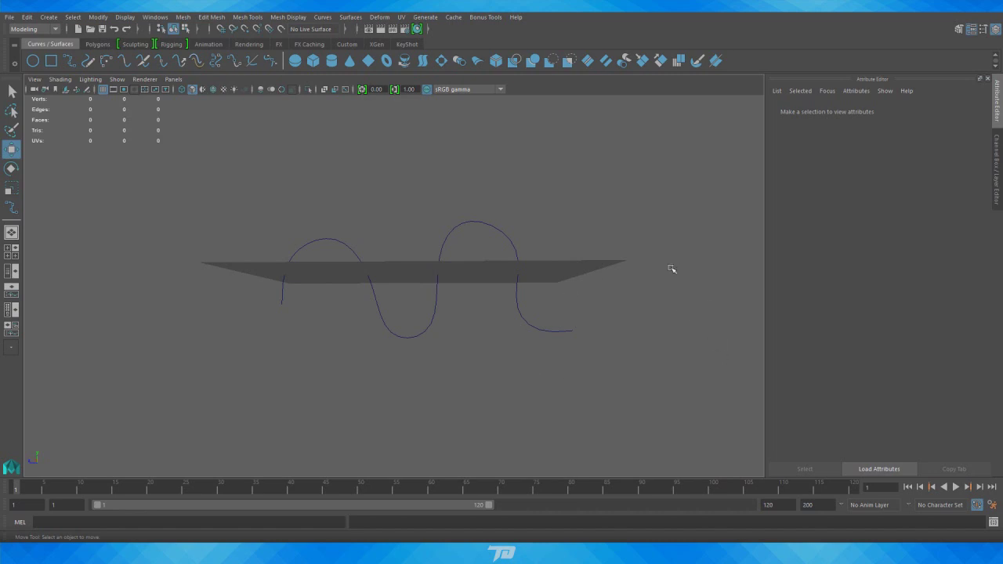
left_click_drag(530, 271, 514, 285, "alt")
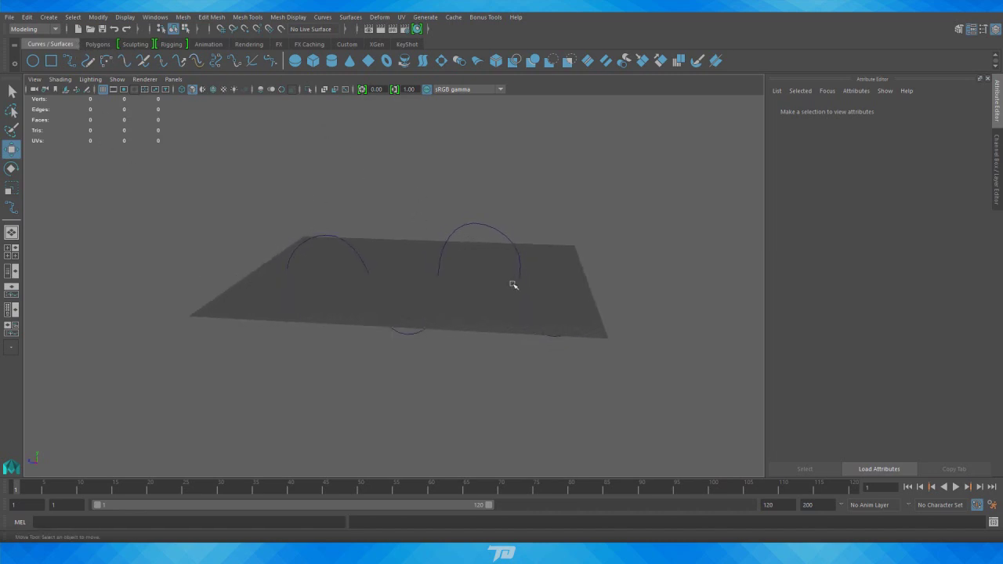
Create a polygon cylinder at the origin beside the curve.
left_click(49, 17)
mouse_move(69, 58)
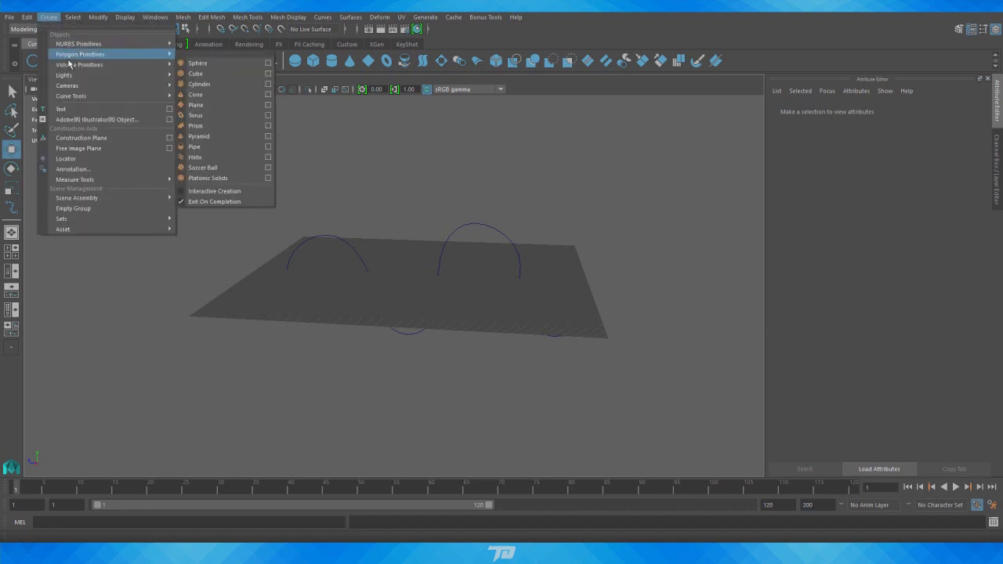
left_click(222, 84)
right_click_drag(468, 184, 360, 205, "alt")
left_click_drag(360, 206, 338, 262, "alt")
right_click_drag(338, 261, 411, 287, "alt")
left_click_drag(411, 286, 462, 257, "alt")
right_click_drag(462, 257, 596, 311, "alt")
left_click_drag(549, 314, 541, 270, "alt")
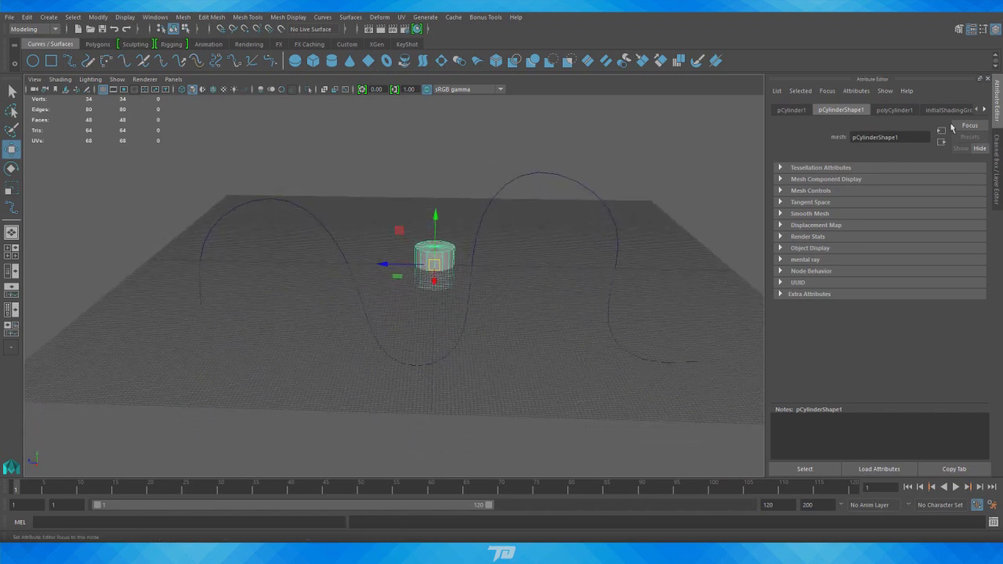
Set the cylinder's Subdivisions Caps to 0.
left_click(998, 174)
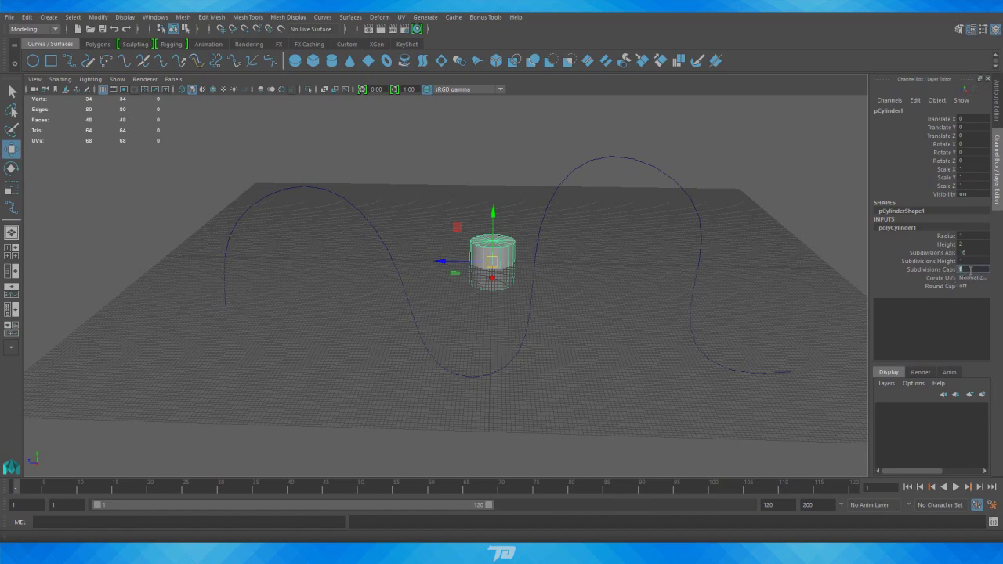
type("0")
key("Return")
Delete all of the cylinder's side and bottom faces, keeping only the top cap.
left_click_drag(591, 306, 576, 324, "alt")
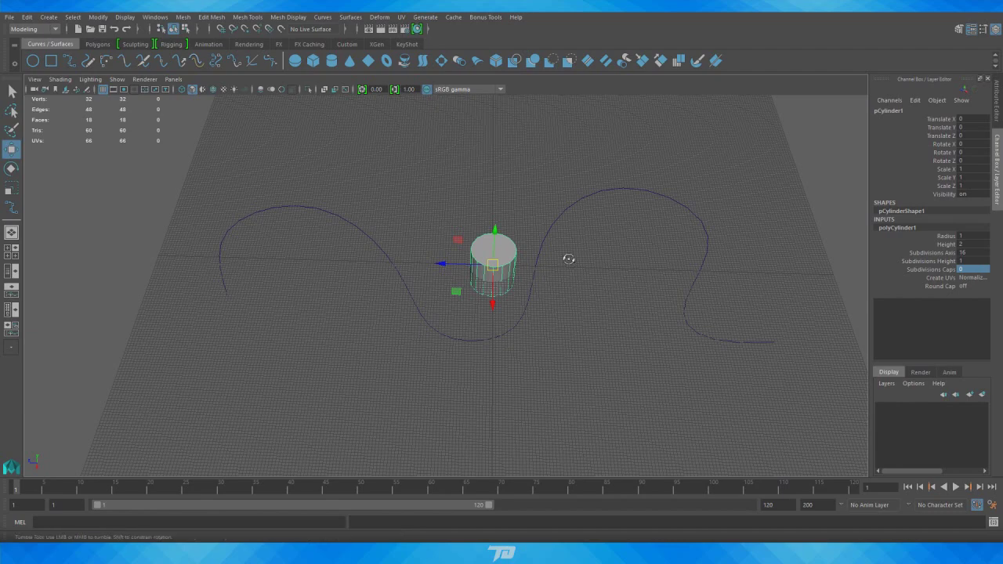
left_click_drag(569, 258, 571, 224, "alt")
right_click_drag(491, 254, 492, 307)
left_click_drag(390, 325, 590, 274)
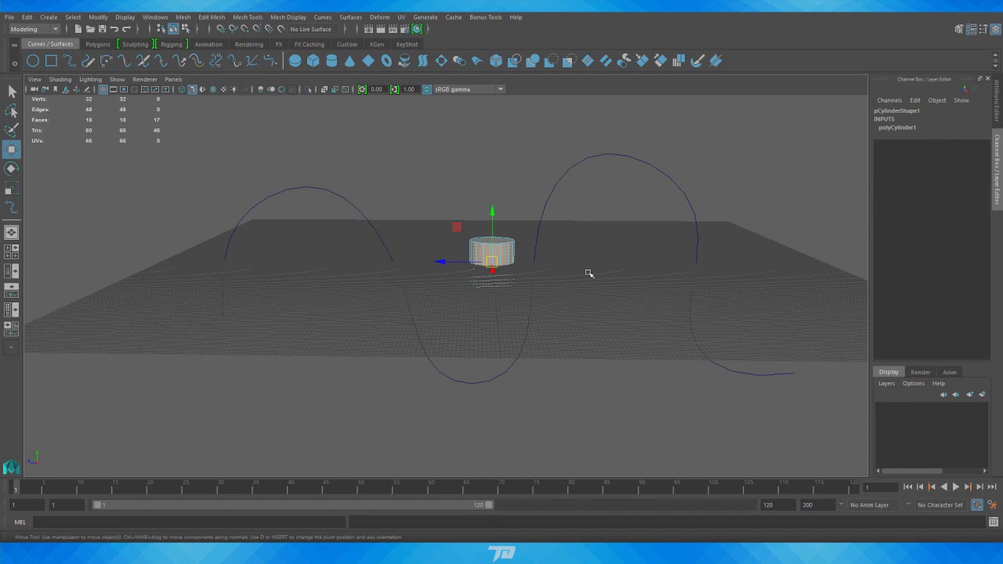
key("Delete")
Select the remaining disc in object mode and center its pivot.
left_click_drag(515, 278, 517, 313, "alt")
right_click_drag(493, 246, 524, 230)
left_click(498, 246)
left_click_drag(564, 281, 458, 228, "alt")
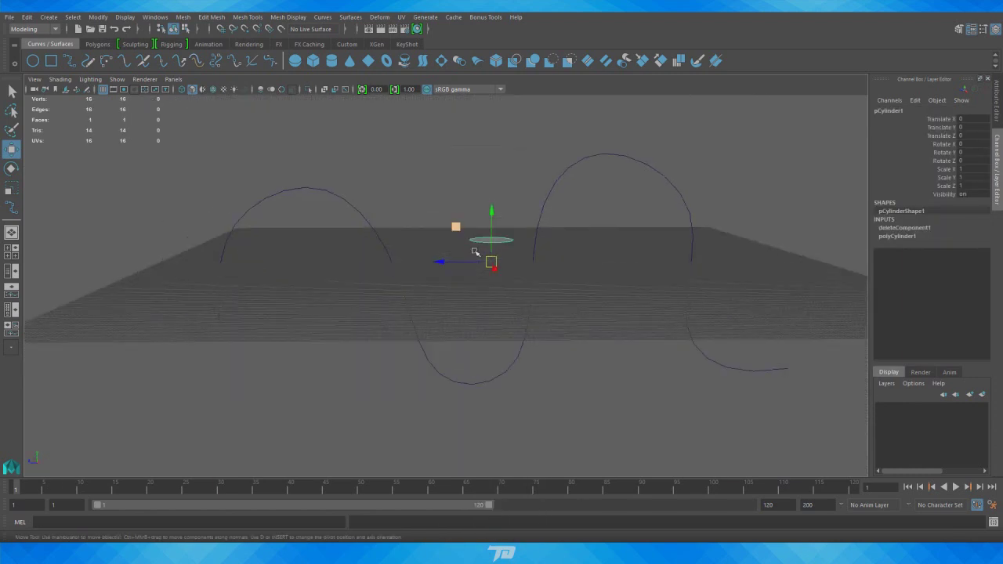
left_click(98, 16)
left_click(129, 89)
Move the disc to the starting end of the curve, beneath the first arch.
left_click_drag(428, 235, 274, 246, "alt")
left_click_drag(217, 188, 214, 288)
left_click_drag(214, 288, 355, 273, "alt")
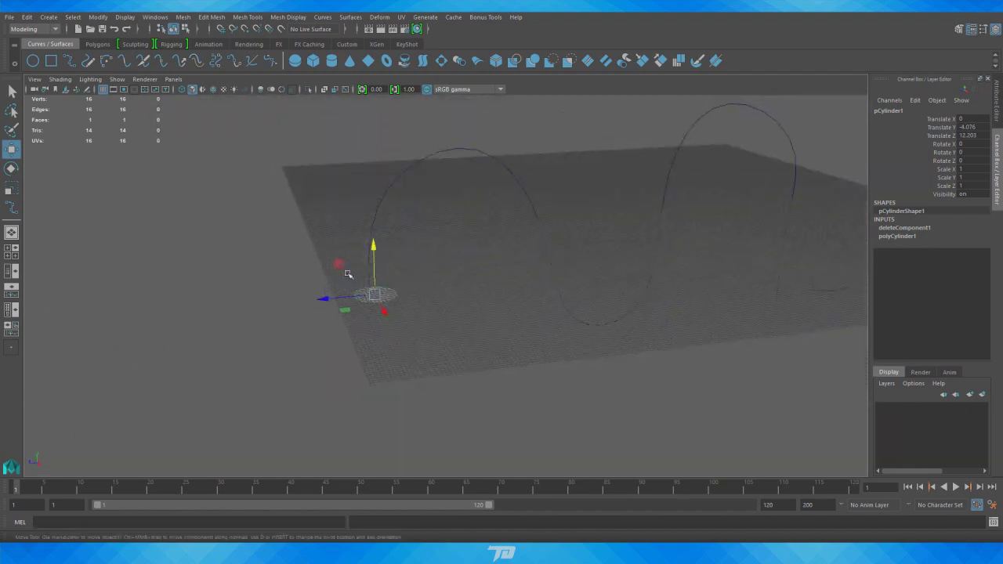
right_click_drag(356, 274, 407, 311, "alt")
left_click_drag(272, 319, 420, 376)
Scale the disc uniformly to about 0.538 and line it up with the curve's end, with the viewport grid hidden.
key("r")
left_click_drag(430, 298, 385, 294)
key("w")
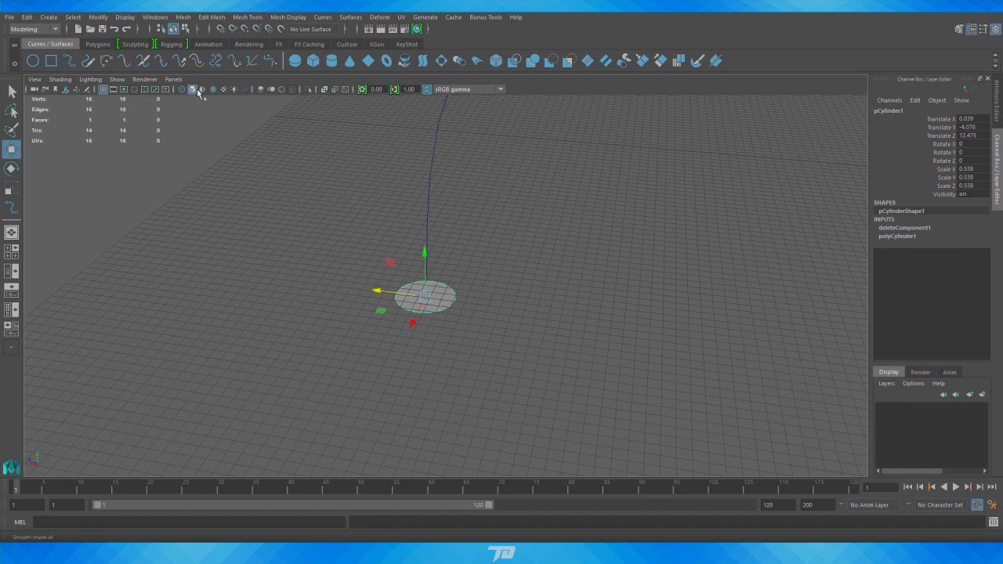
left_click(103, 89)
left_click_drag(376, 235, 419, 251, "alt")
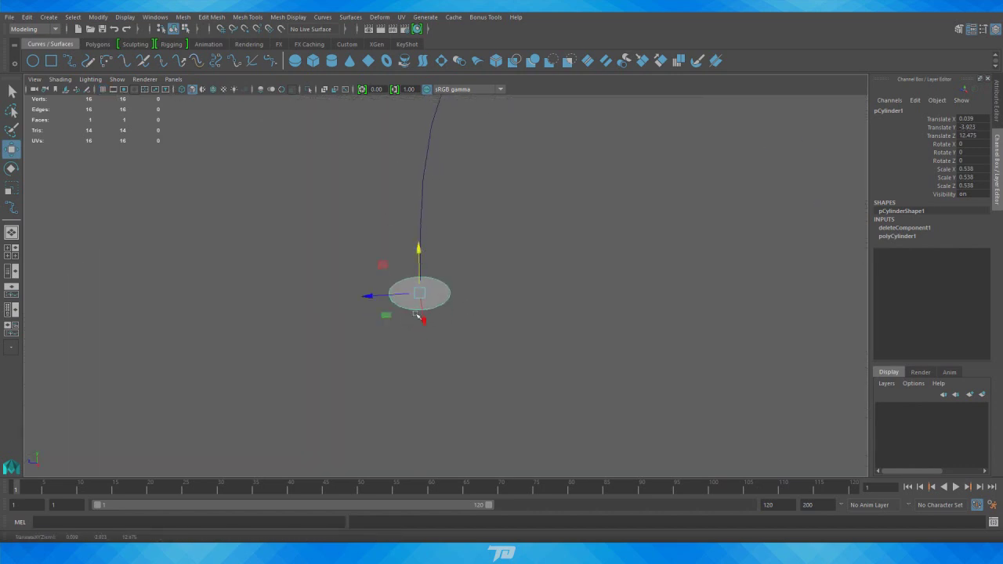
Select the disc's face together with the curve and extrude the face along the curve.
right_click_drag(432, 297, 433, 286)
left_click_drag(287, 419, 492, 248)
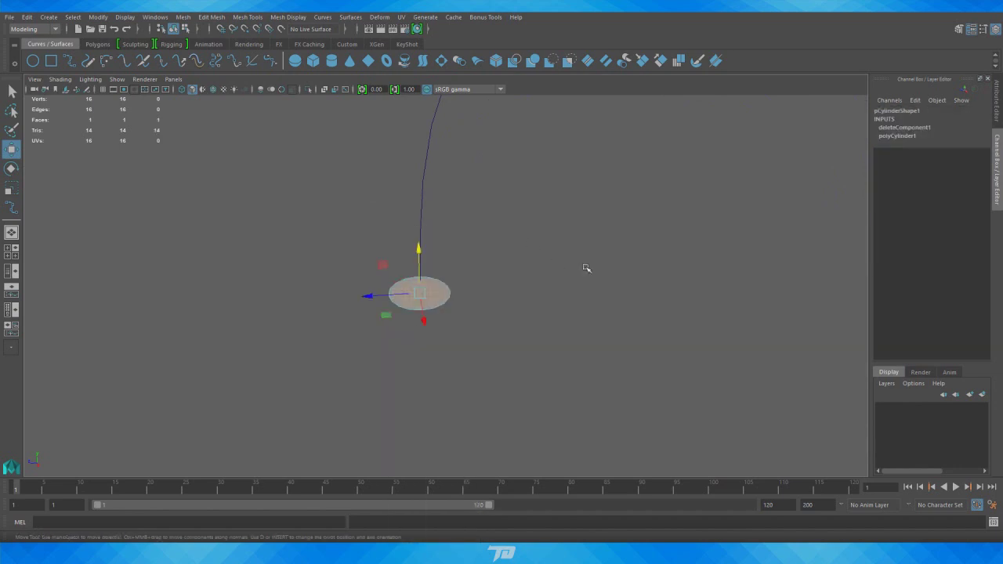
right_click_drag(557, 264, 293, 340, "alt")
left_click_drag(293, 340, 438, 289, "alt")
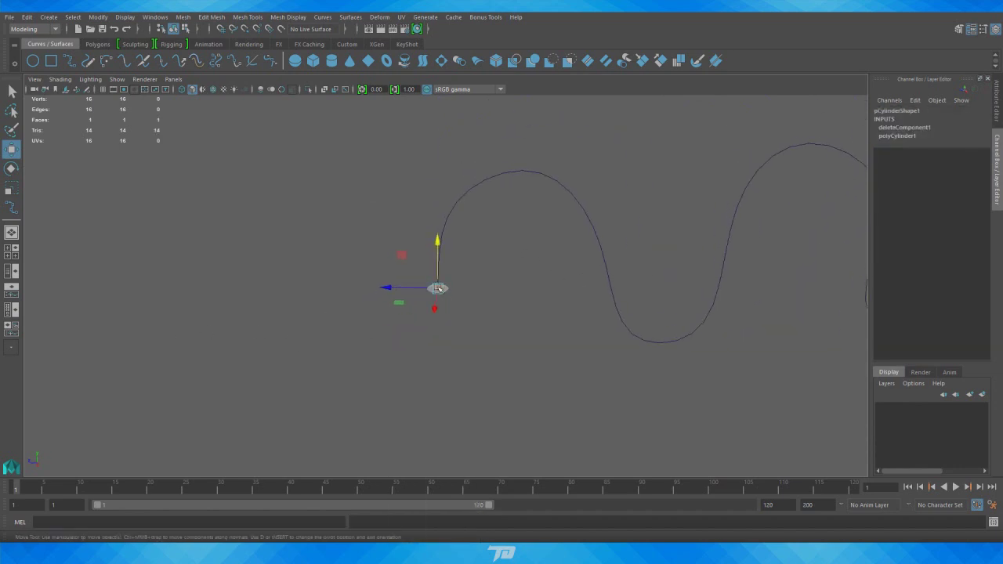
left_click(497, 177)
key("f")
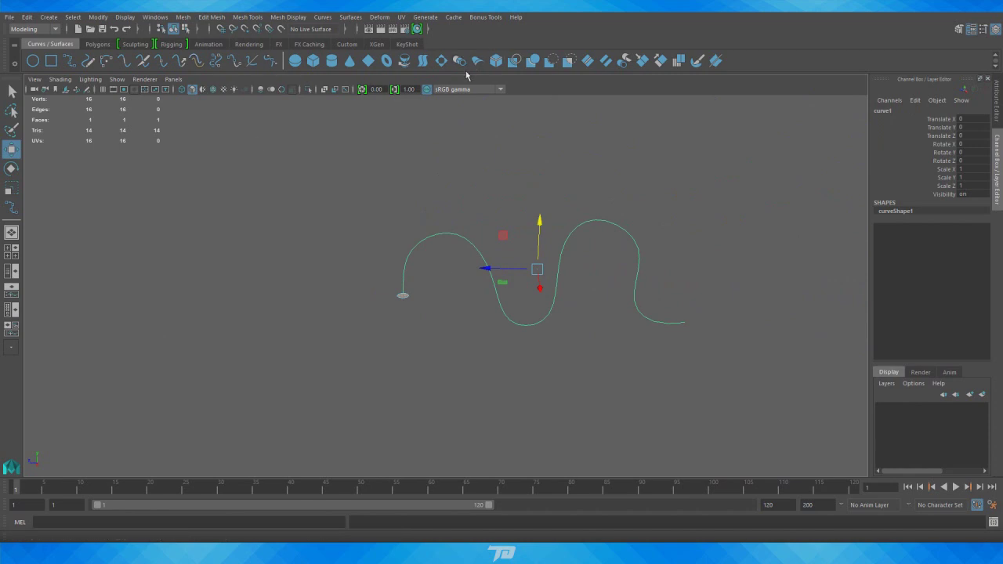
key("ctrl+e")
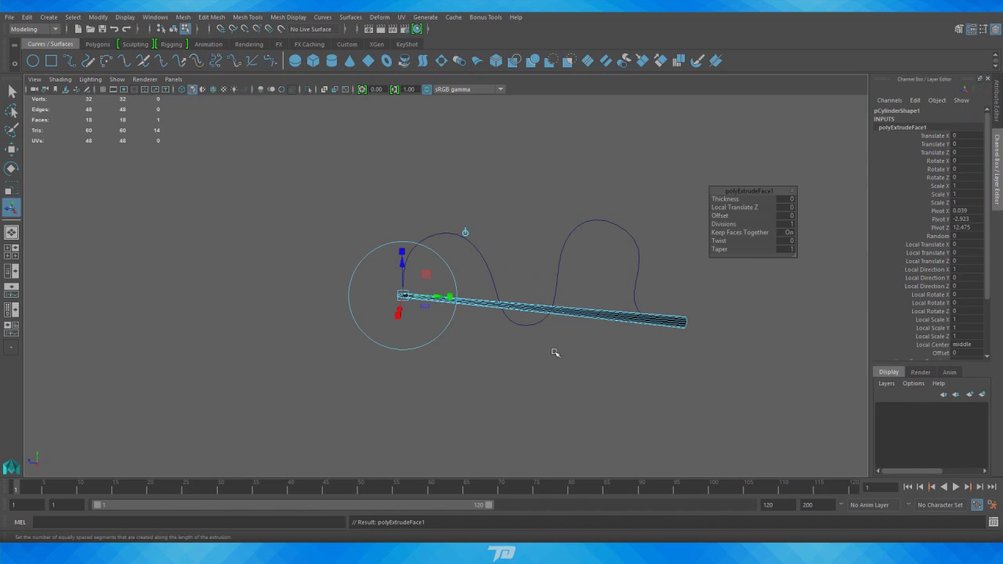
middle_click_drag(561, 354, 612, 342)
scroll(636, 379, "up", 4)
left_click_drag(612, 341, 501, 382, "alt")
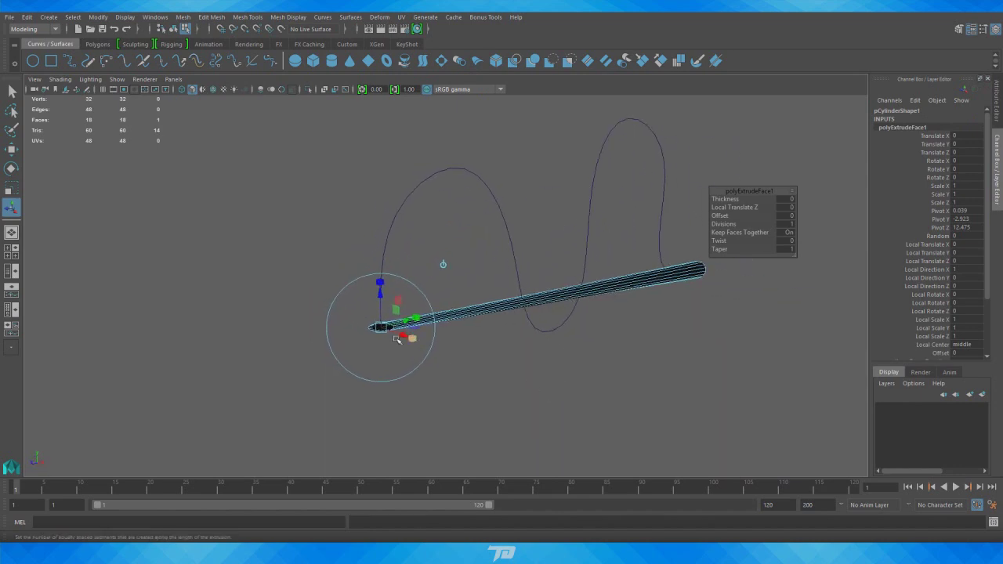
left_click_drag(395, 339, 536, 357, "alt")
left_click_drag(464, 321, 442, 352, "alt")
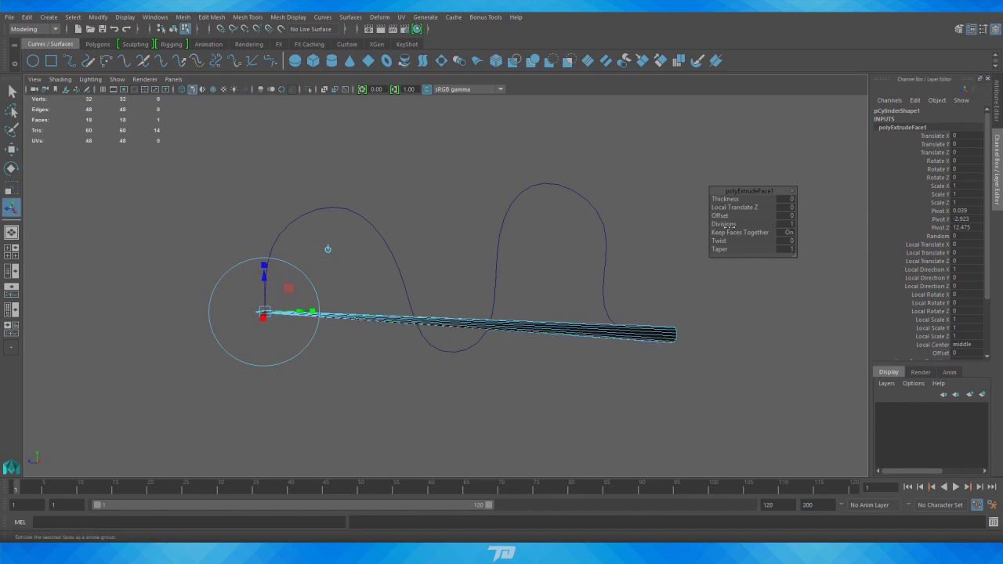
Set the extrusion's Divisions to 50 so the tube follows the curve.
left_click(718, 224)
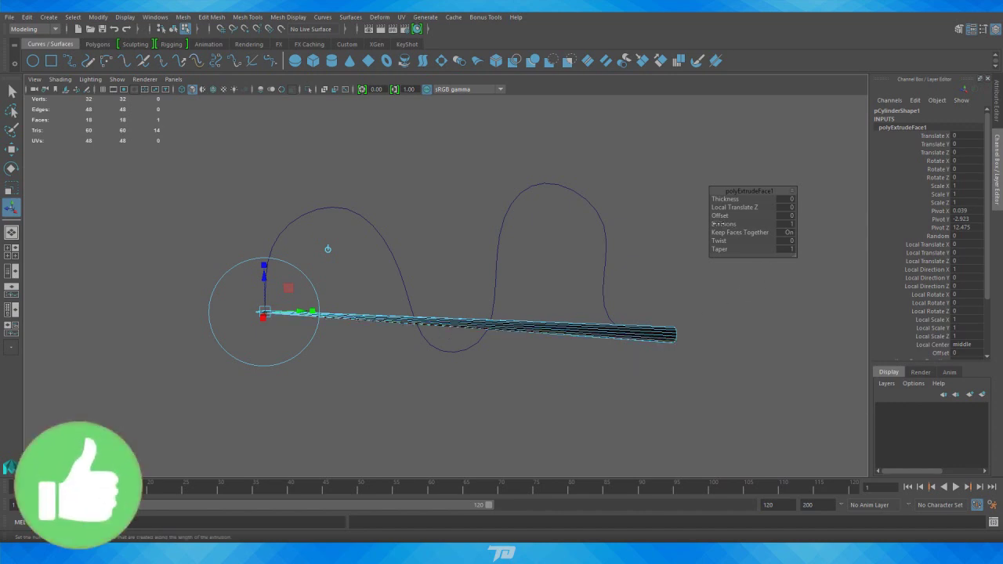
middle_click_drag(721, 224, 860, 240)
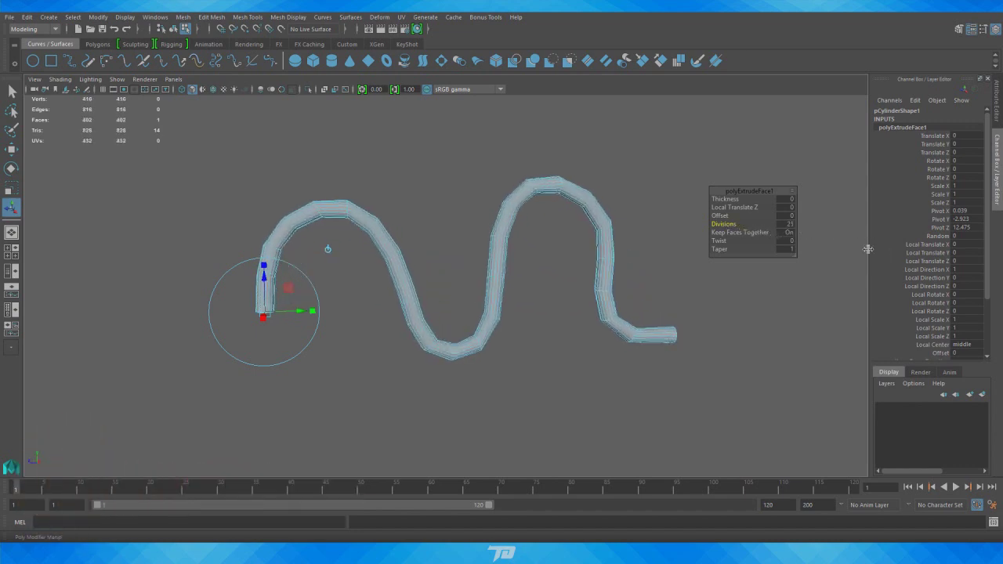
left_click(790, 224)
type("50")
key("Return")
Inspect the extruded tube in object mode with nothing selected, and bring back the extrude settings.
right_click_drag(573, 200, 650, 152)
left_click_drag(650, 152, 496, 257, "alt")
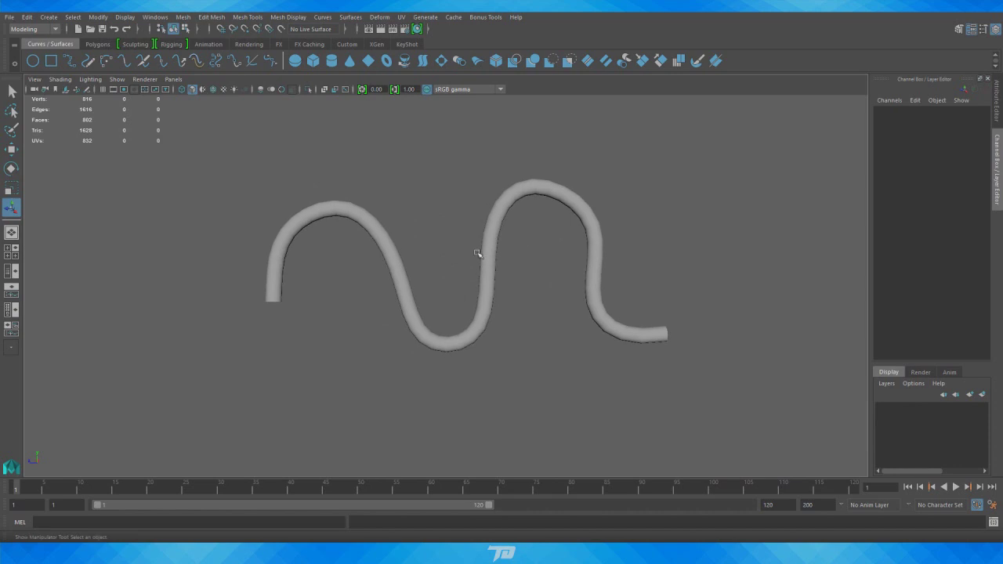
scroll(414, 190, "up", 2)
scroll(415, 191, "down", 3)
left_click_drag(350, 228, 542, 302, "alt")
key("ctrl+z")
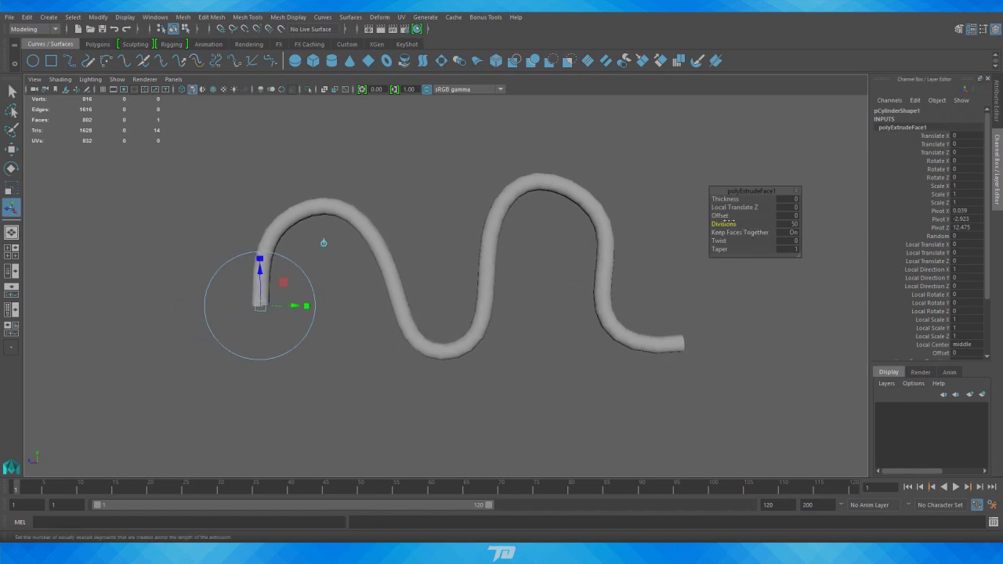
Try tapering the tube toward its far end with a Taper of 0, and undo the taper.
left_click_drag(728, 217, 728, 216)
left_click_drag(640, 332, 463, 370, "alt")
left_click_drag(721, 216, 728, 217)
left_click_drag(467, 350, 639, 301, "alt")
left_click(719, 249)
middle_click_drag(720, 249, 702, 259)
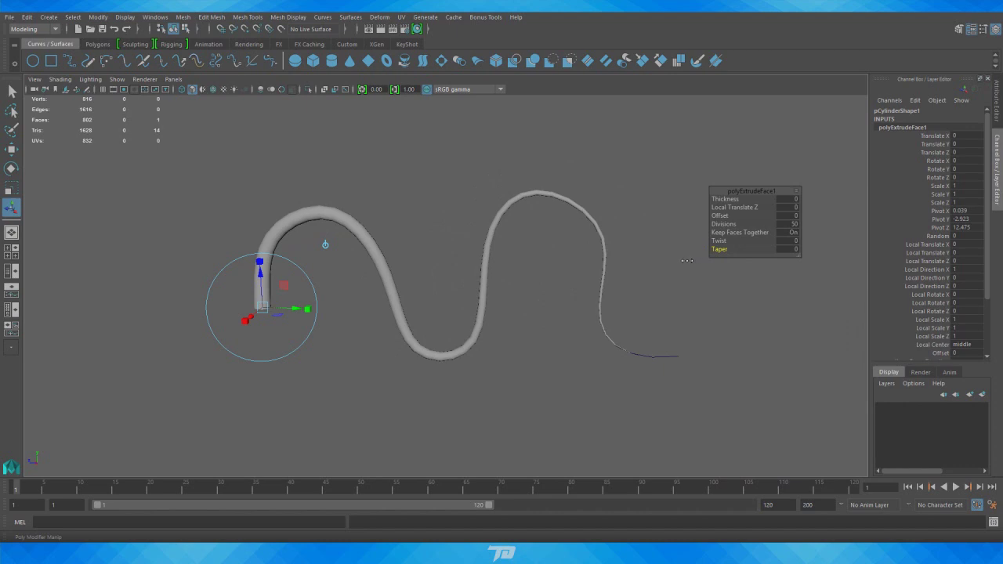
key("ctrl+z")
Try different Thickness and Local Translate Z values on the extrusion, including a Local Translate Z of 38.5, and undo them.
middle_click_drag(728, 199, 793, 199)
key("ctrl+z")
left_click(734, 207)
middle_click_drag(734, 207, 533, 294)
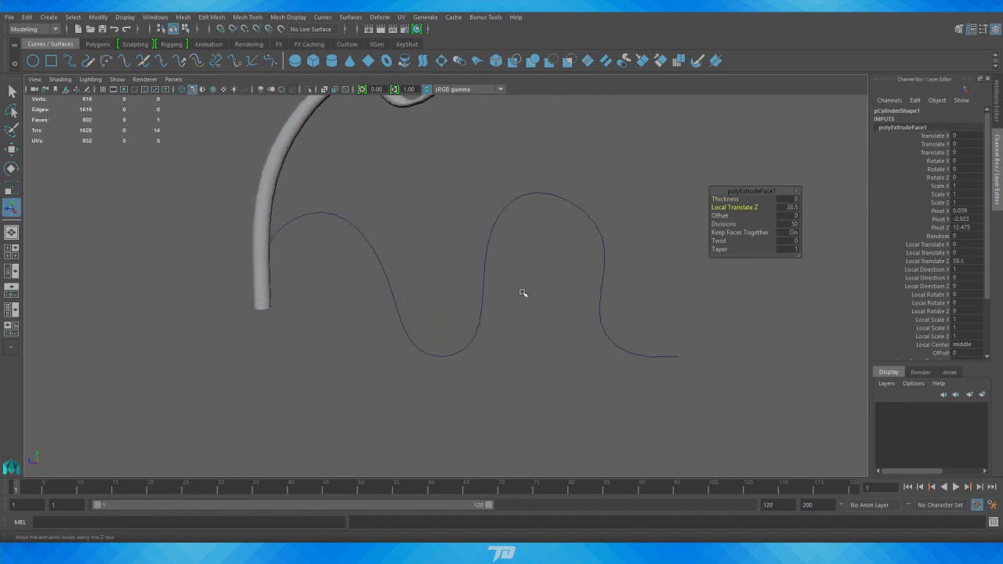
right_click_drag(533, 295, 407, 309, "alt")
key("ctrl+z")
right_click_drag(623, 262, 782, 300, "alt")
left_click_drag(782, 301, 566, 333, "alt")
right_click_drag(565, 333, 662, 332, "alt")
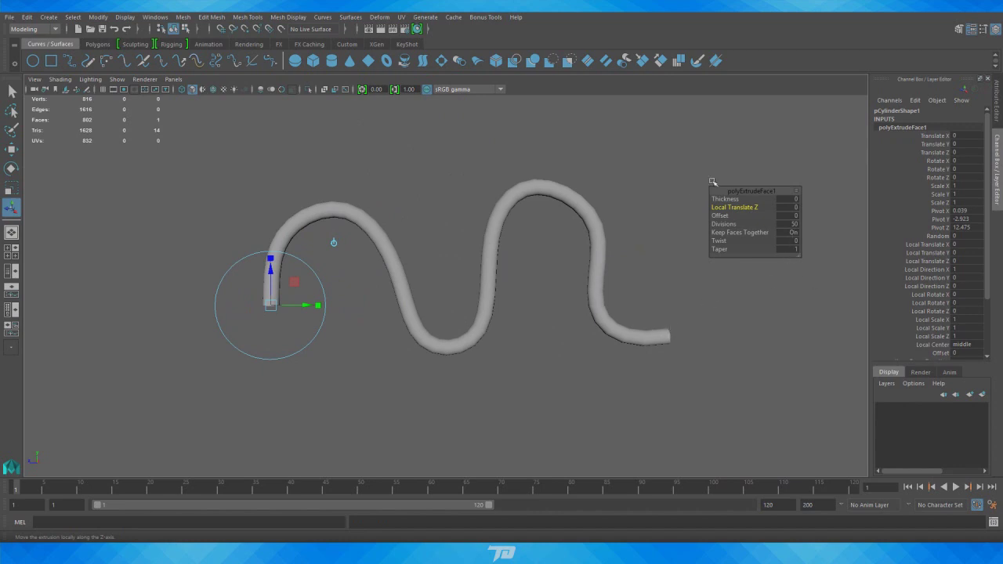
right_click(801, 196)
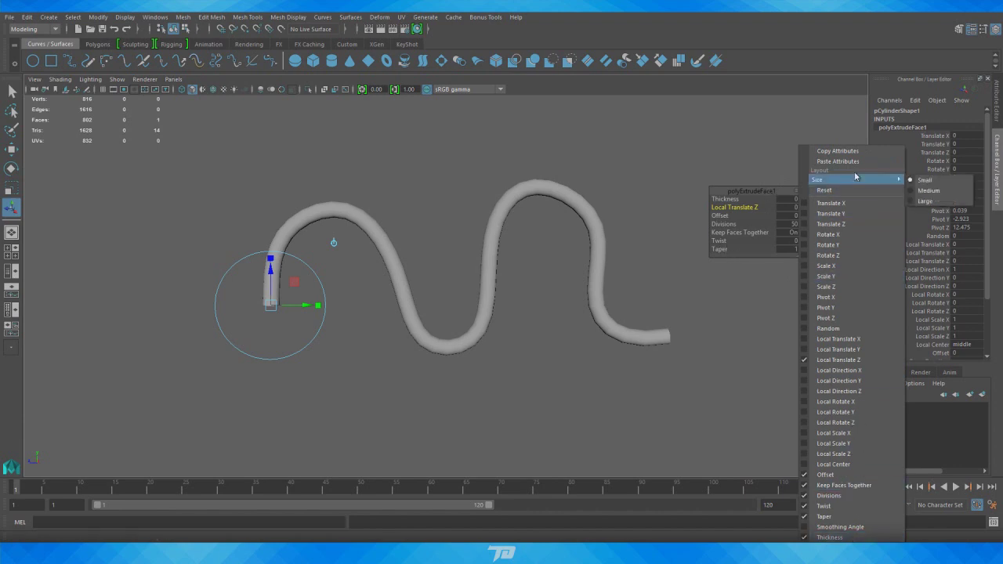
left_click(757, 190)
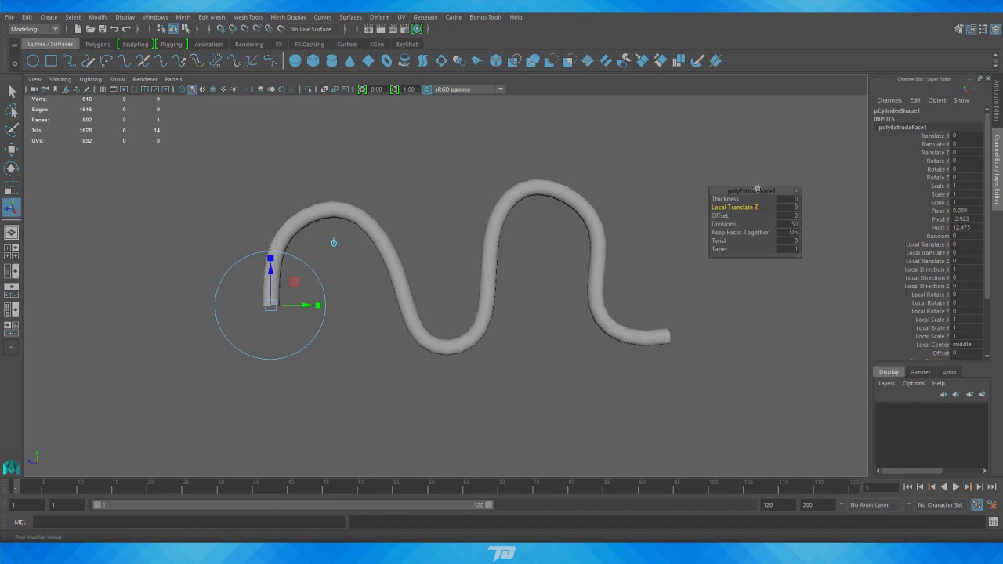
Undo the tube extrusion and return to the single disc in object mode.
key("ctrl+z")
key("ctrl+z")
key("ctrl+z")
key("ctrl+z")
left_click_drag(574, 405, 441, 352, "alt")
right_click_drag(406, 253, 428, 316)
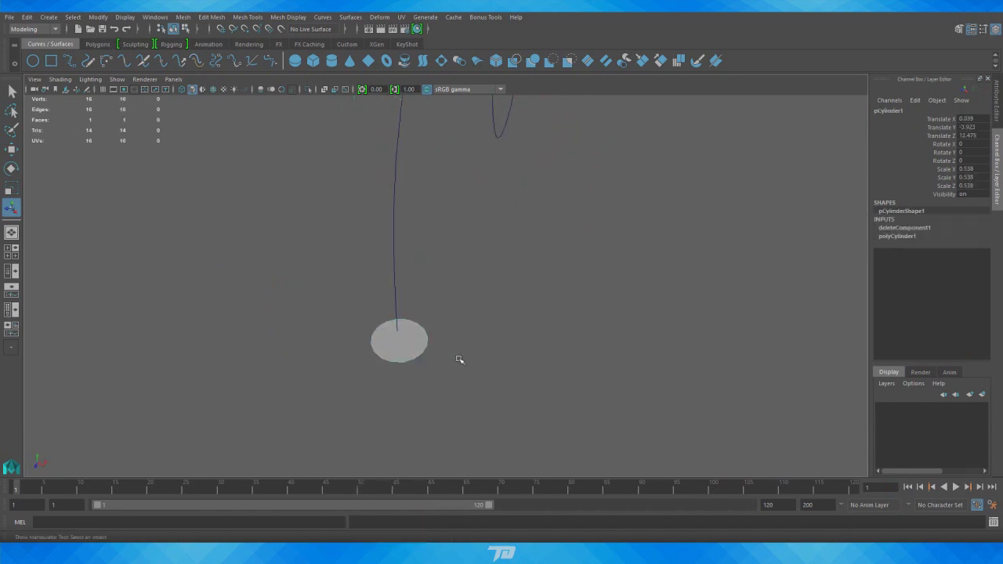
Scale the disc to about 0.193 in X and Z and move it along X to about -0.281.
left_click_drag(357, 155, 565, 289, "alt")
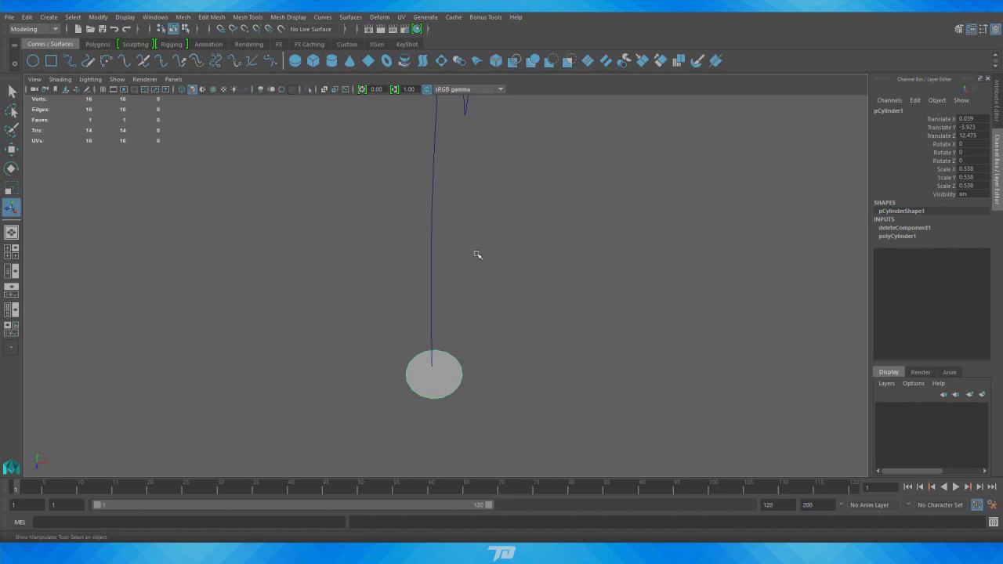
key("r")
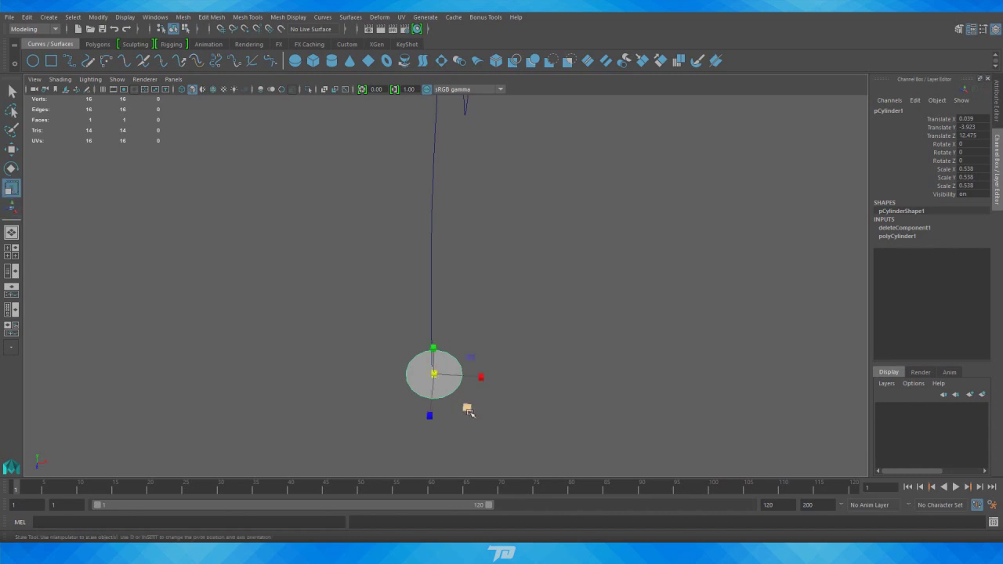
middle_click_drag(469, 412, 450, 392)
key("w")
key("r")
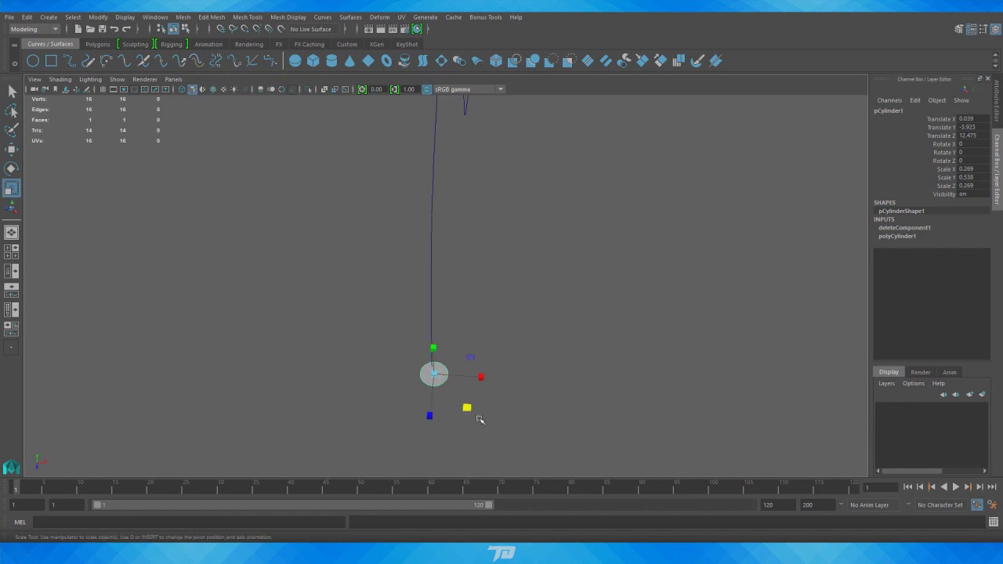
mouse_move(467, 407)
left_mouse_down()
mouse_move(467, 381)
mouse_move(439, 404)
mouse_move(457, 398)
left_mouse_up()
key("w")
left_click_drag(472, 344, 479, 345)
left_click_drag(480, 369, 475, 374, "alt")
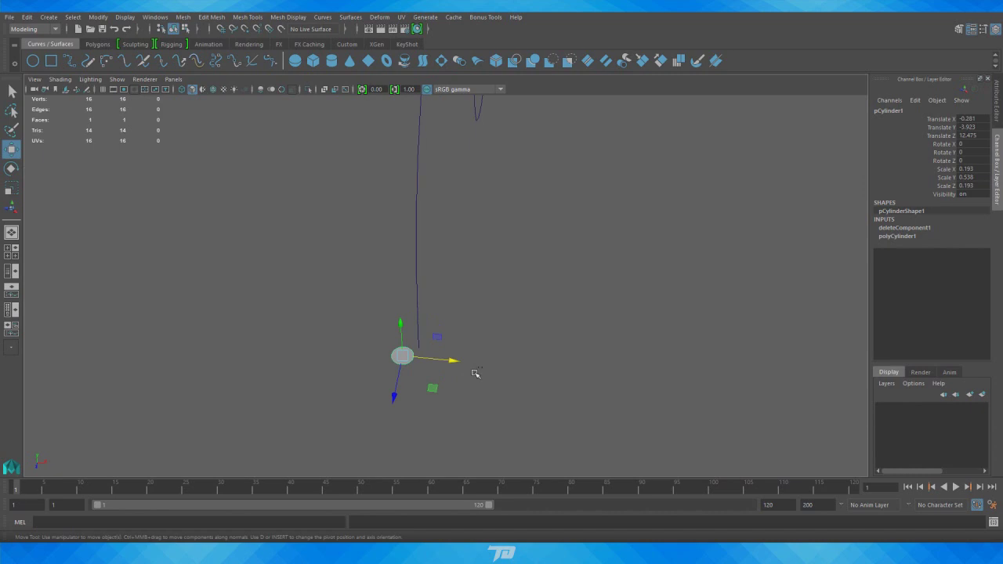
Duplicate the disc along X, and duplicate the pair along Z to form a two-by-two cluster of adjacent discs.
left_click_drag(451, 361, 476, 364)
left_click(402, 358, "shift")
key("ctrl+d")
left_click_drag(395, 400, 390, 411)
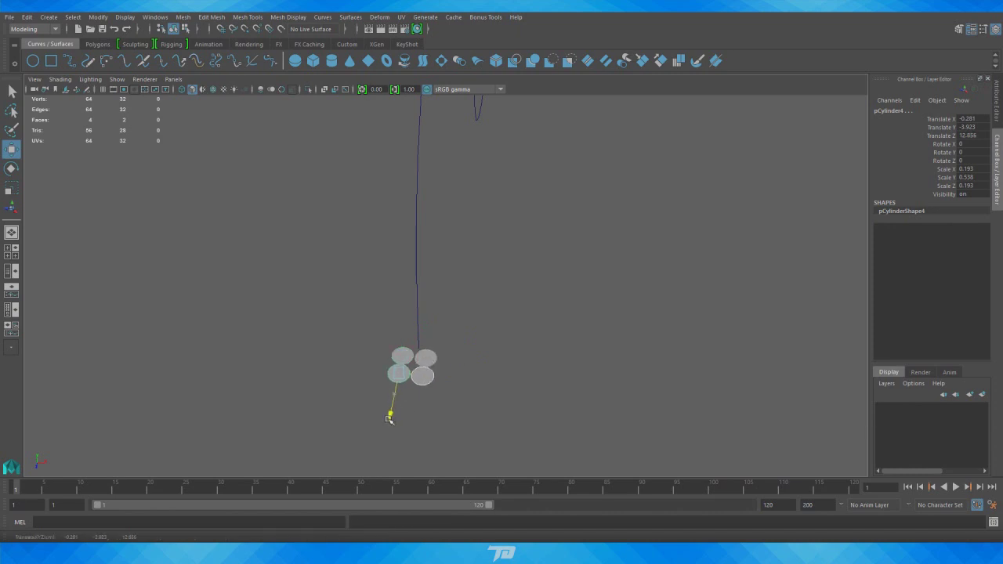
Combine all four discs into one mesh and center its pivot.
right_click_drag(401, 253, 453, 240)
left_click_drag(315, 450, 500, 357)
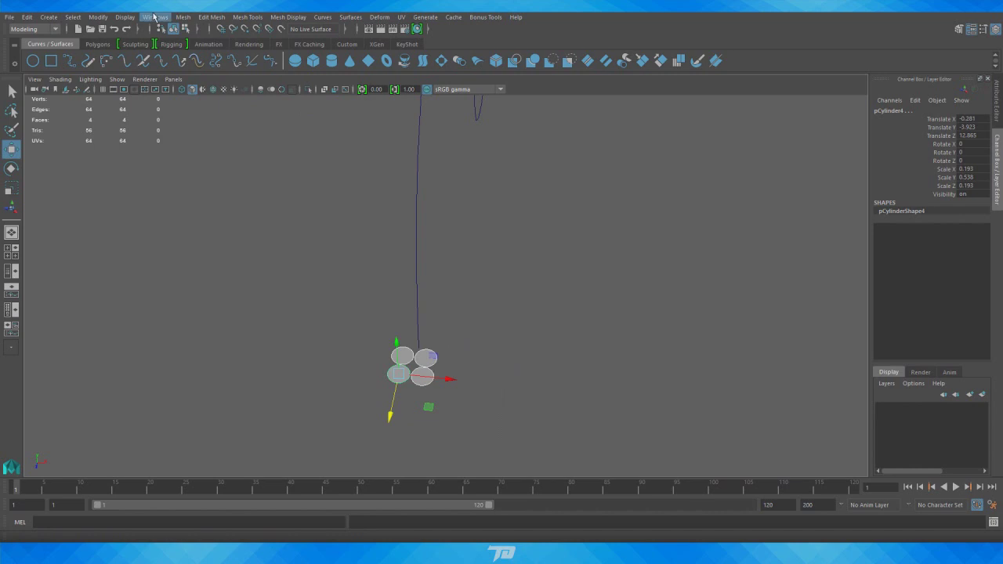
left_click(183, 16)
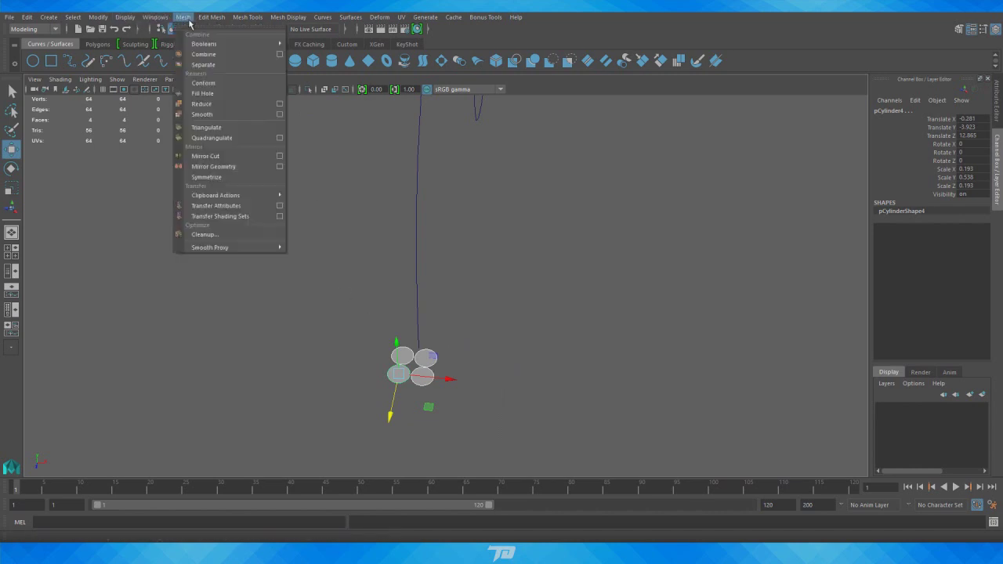
left_click(219, 58)
left_click_drag(495, 239, 270, 261, "alt")
left_click_drag(385, 246, 350, 227, "alt")
left_click(107, 17)
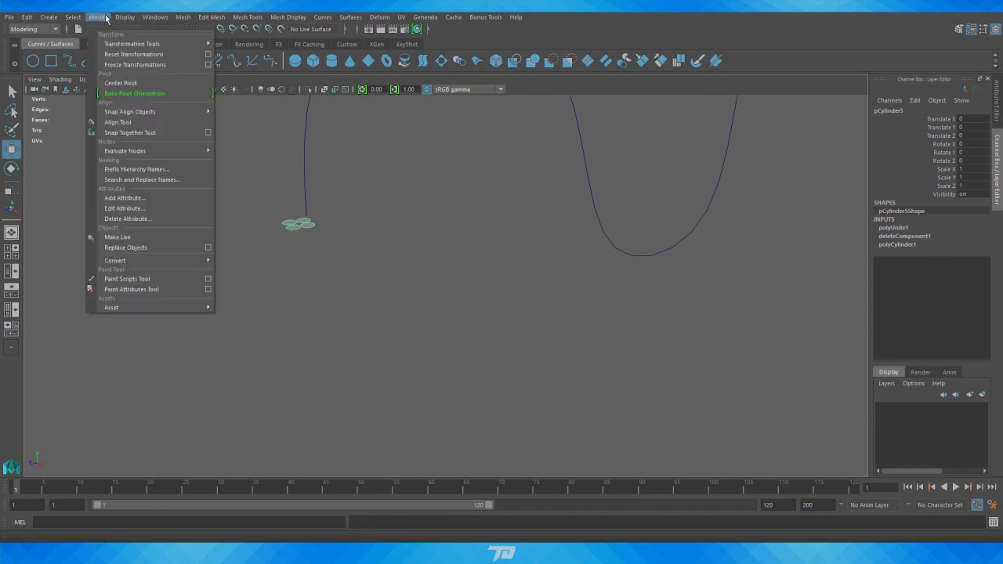
left_click(124, 83)
Move the combined disc cluster so it is centered on the curve's starting end.
left_click_drag(271, 224, 289, 273, "alt")
right_click_drag(517, 313, 601, 328, "alt")
middle_click_drag(388, 290, 525, 333, "alt")
right_click_drag(458, 321, 488, 237)
left_click_drag(459, 331, 450, 366, "alt")
left_click_drag(418, 333, 431, 333)
left_click_drag(496, 340, 494, 311, "alt")
left_click_drag(477, 252, 485, 355)
Select all four disc faces together with the curve and extrude them along it.
right_click_drag(482, 338, 491, 286)
left_click_drag(374, 435, 561, 287)
right_click_drag(439, 333, 273, 374, "alt")
left_click(504, 185)
left_click_drag(504, 185, 353, 259, "alt")
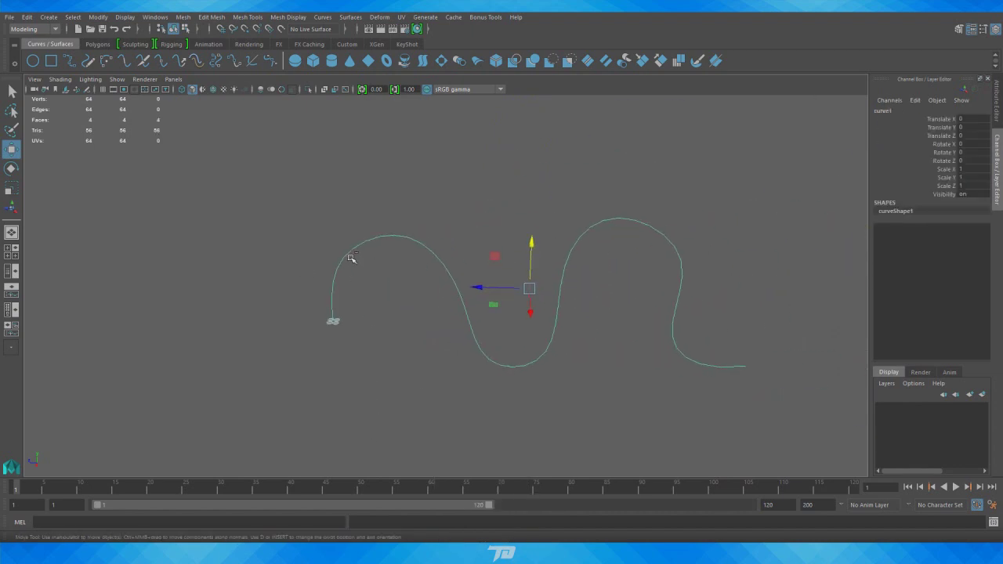
key("ctrl+e")
left_click_drag(598, 284, 576, 450, "alt")
Set the four-strand extrusion's Divisions to 500 and keep the extrusion selected.
left_click_drag(714, 226, 759, 225)
left_click(793, 223)
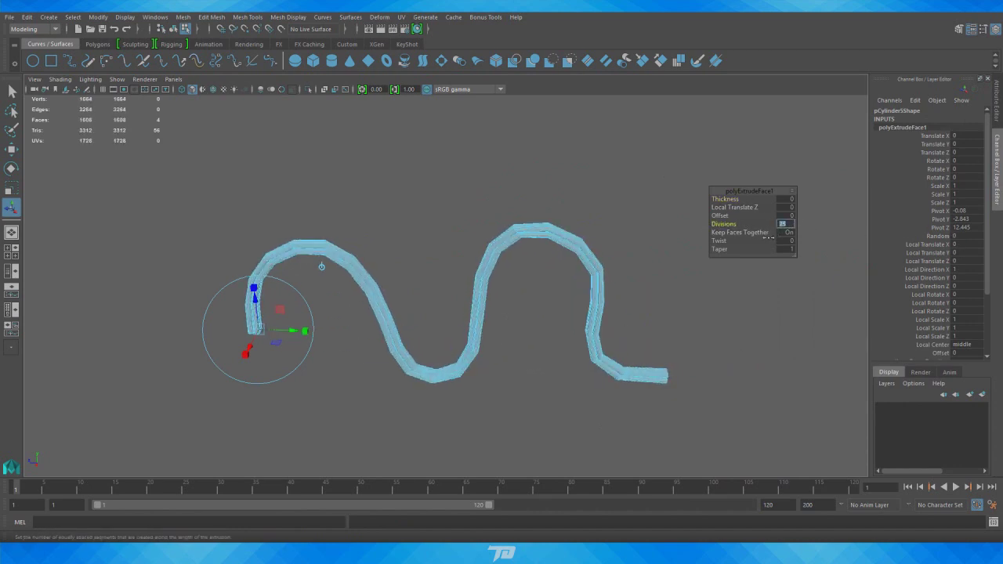
key("Return")
left_click(498, 213)
left_click_drag(499, 214, 413, 242, "alt")
key("ctrl+z")
left_click(353, 259)
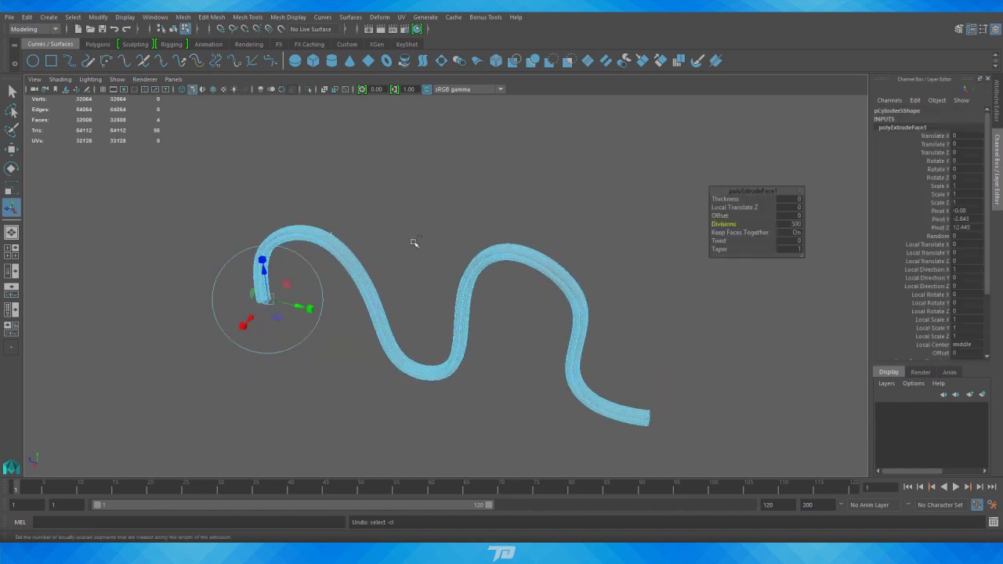
left_click_drag(354, 259, 540, 245, "alt")
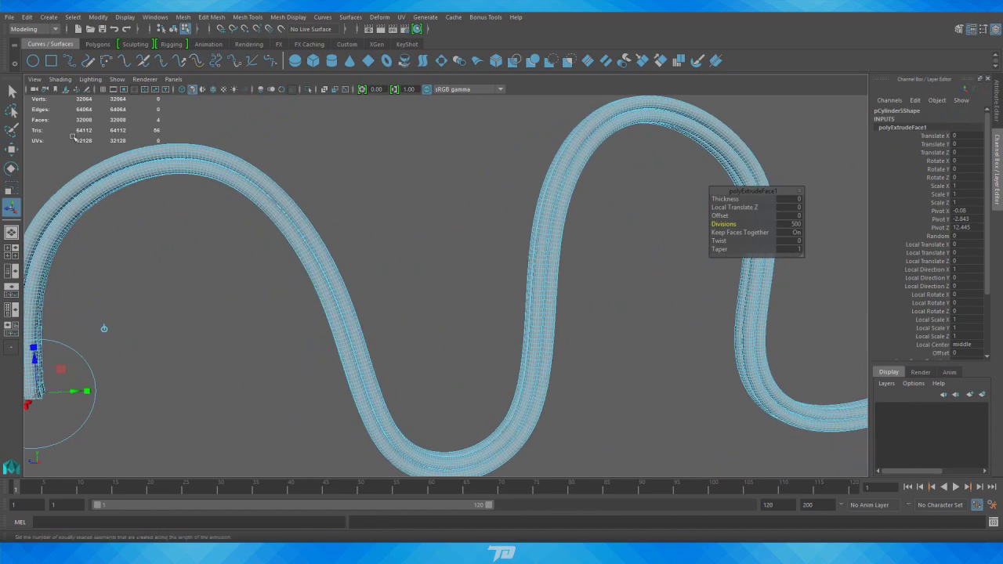
scroll(256, 183, "down", 4)
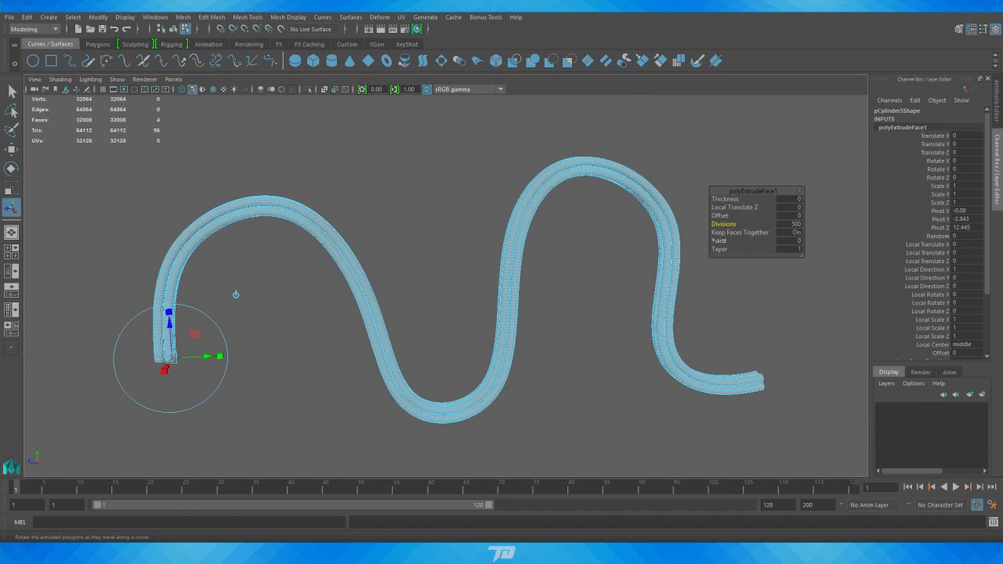
Try twisting the four strands with Twist values of 180, 360 and 1000.
left_click_drag(715, 240, 836, 250)
left_click_drag(562, 276, 454, 271, "alt")
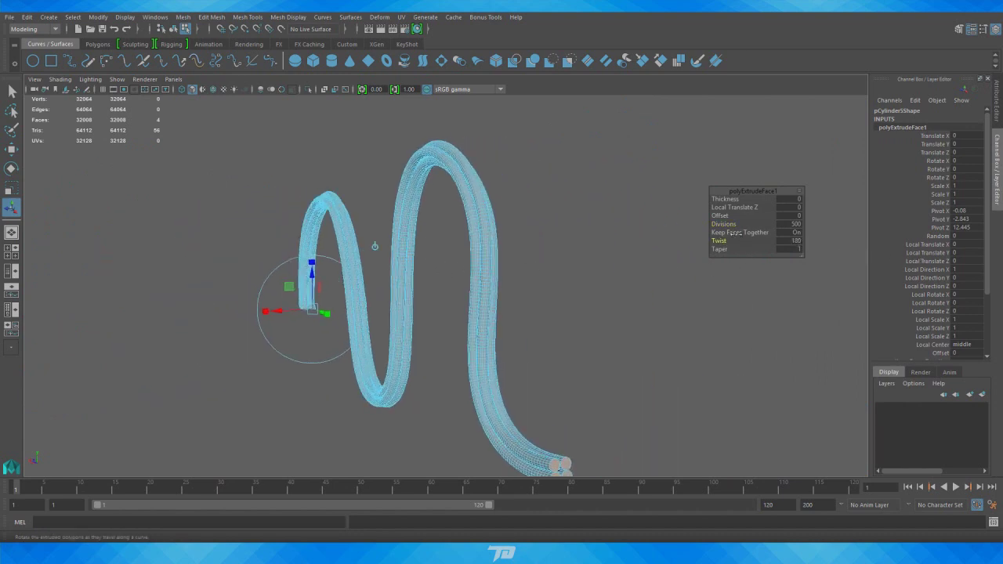
left_click(789, 240)
type("360")
key("Return")
left_click(796, 240)
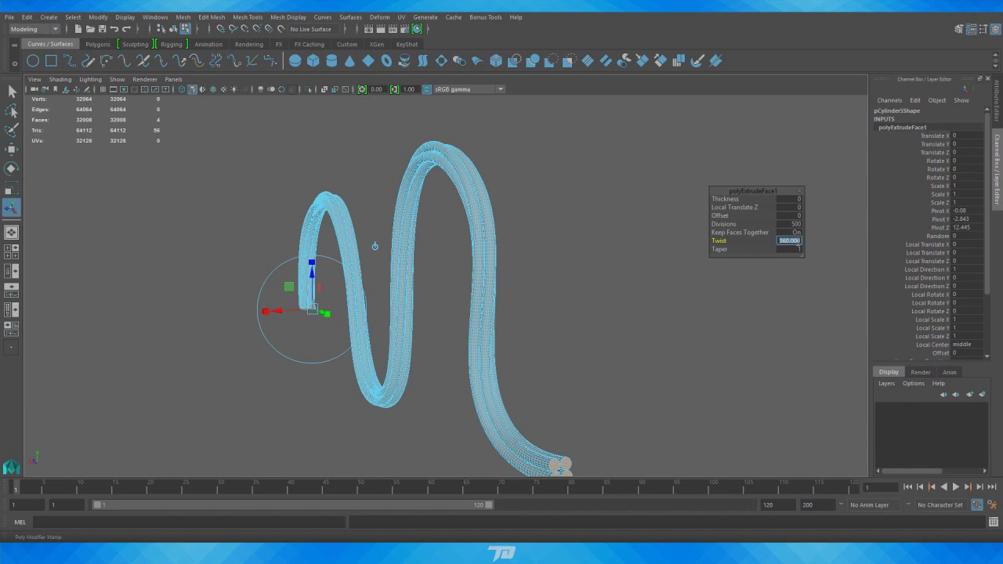
type("1000")
key("Return")
left_click_drag(558, 284, 561, 312, "alt")
Set the extrusion's Twist to 3000 to wind the strands into a rope.
left_click(805, 240)
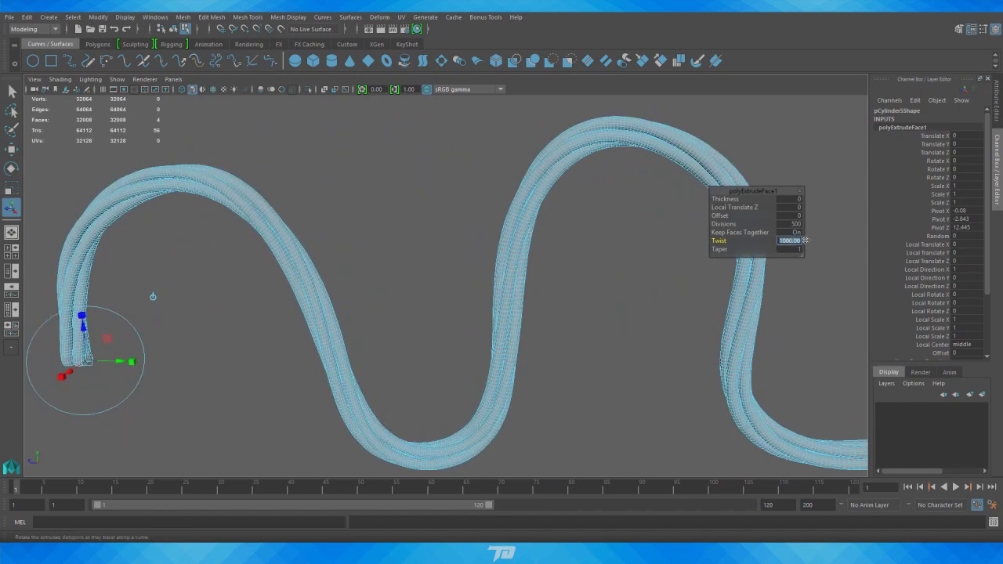
type("3000")
key("Return")
left_click_drag(634, 298, 397, 381, "alt")
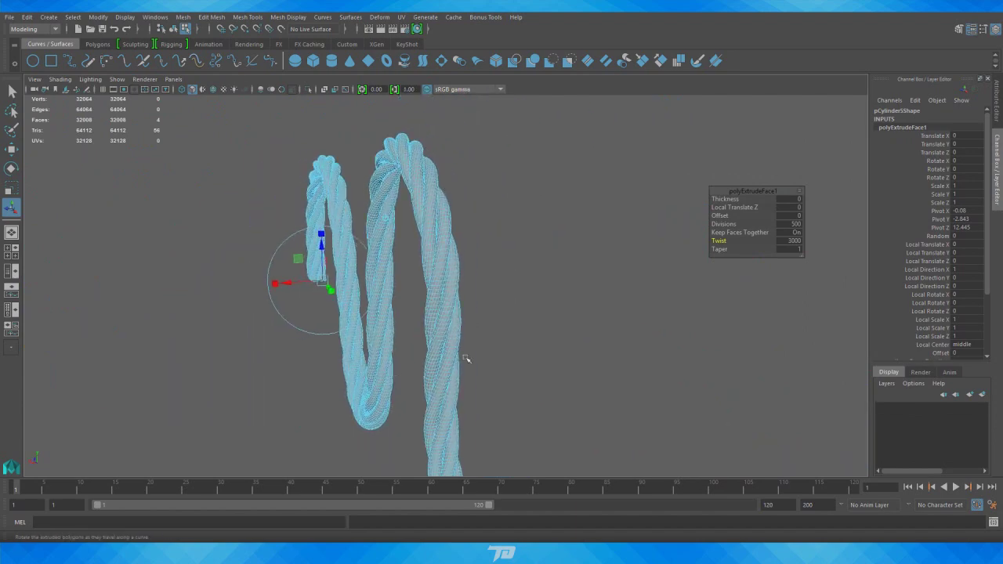
left_click_drag(483, 358, 423, 213, "alt")
Return to object mode and select the twisted rope together with its curve.
right_click_drag(418, 180, 457, 166)
left_click(462, 175)
left_click_drag(465, 188, 371, 298, "alt")
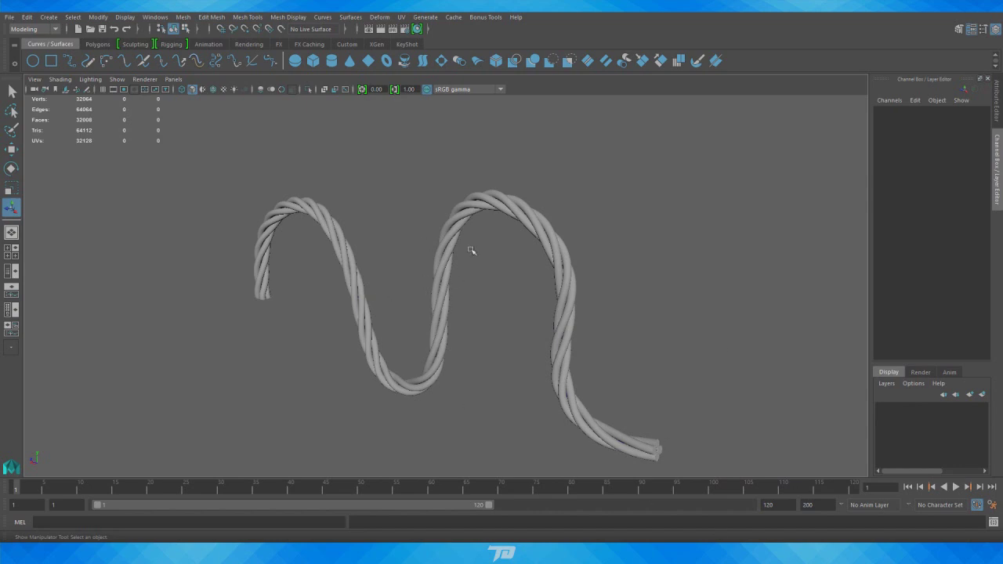
left_click_drag(514, 276, 443, 271, "alt")
right_click_drag(443, 271, 373, 282, "alt")
left_click_drag(374, 282, 620, 230)
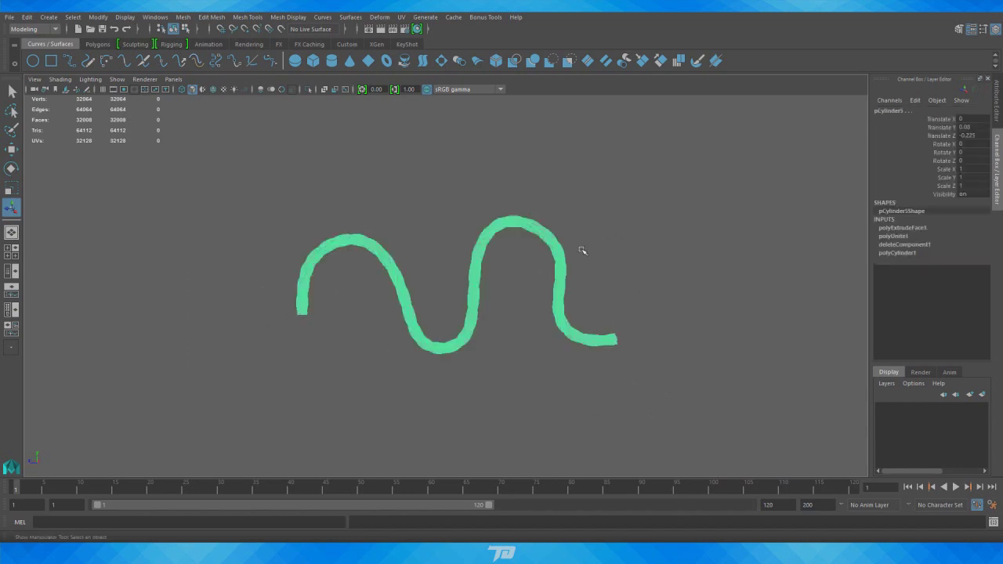
Delete the rope and its curve, and show the viewport grid.
key("Delete")
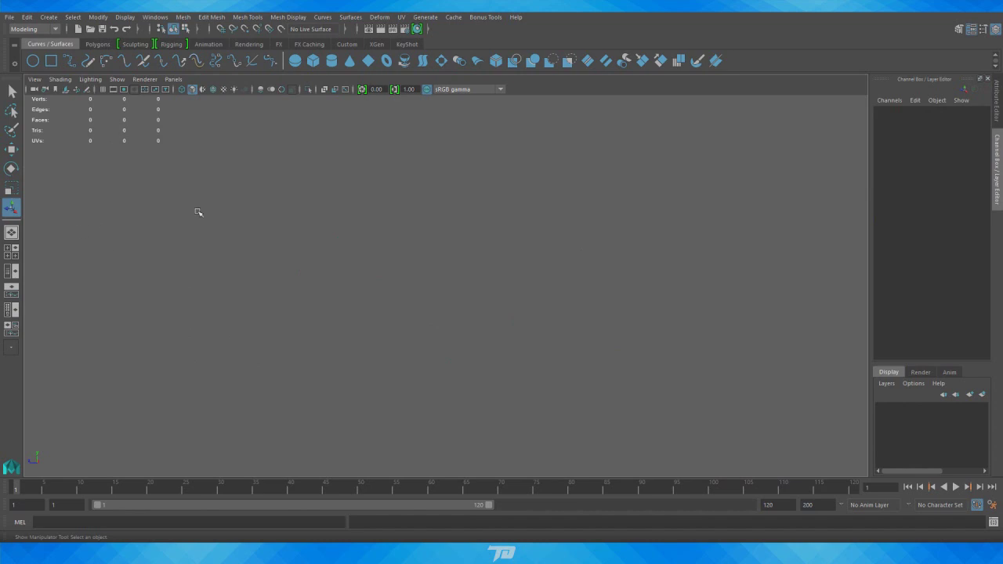
left_click(102, 89)
left_click_drag(230, 148, 441, 202, "alt")
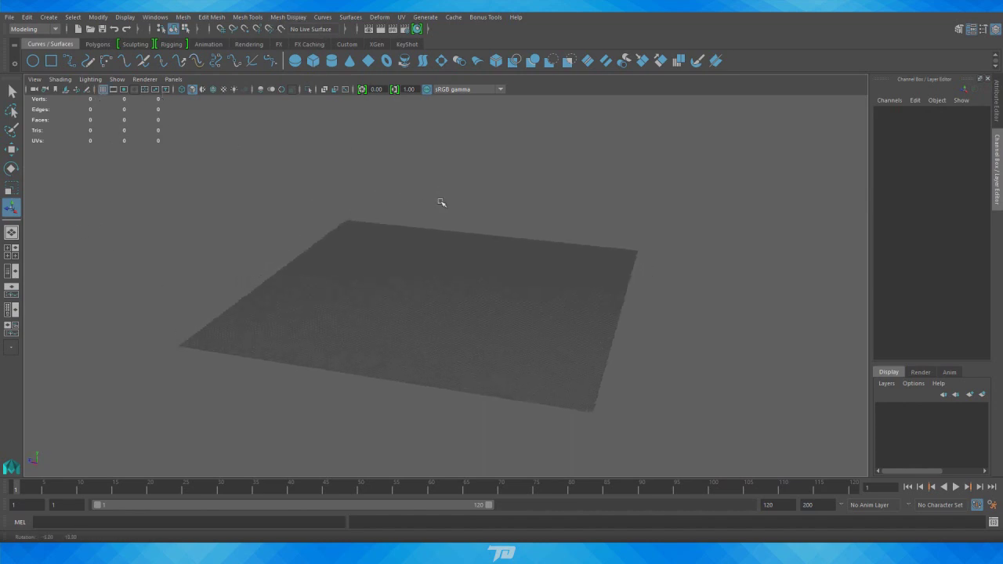
Create a polygon cube and scale it uniformly to about 10.7, then deselect it.
left_click(49, 16)
mouse_move(76, 57)
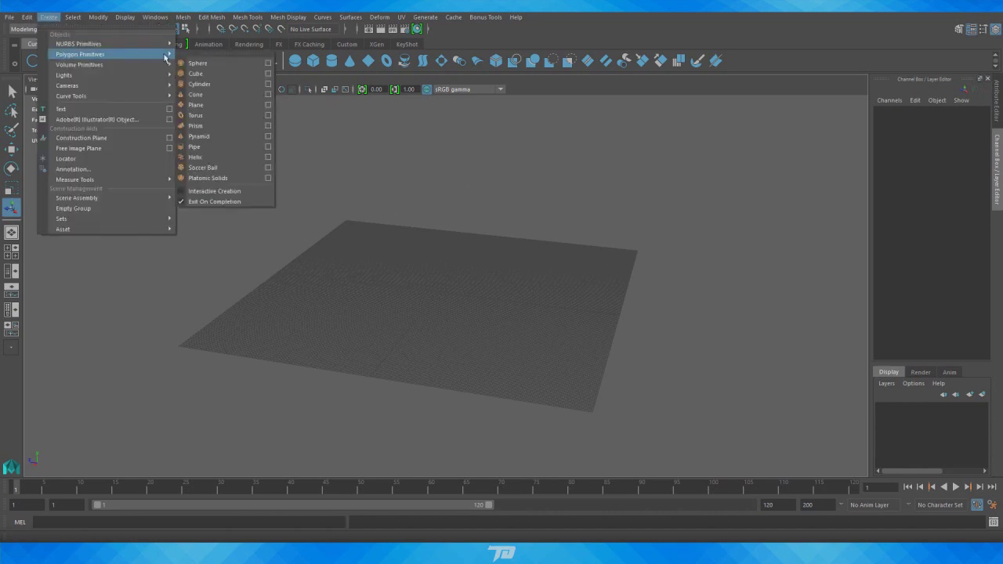
left_click(196, 72)
left_click_drag(381, 152, 412, 175, "alt")
key("r")
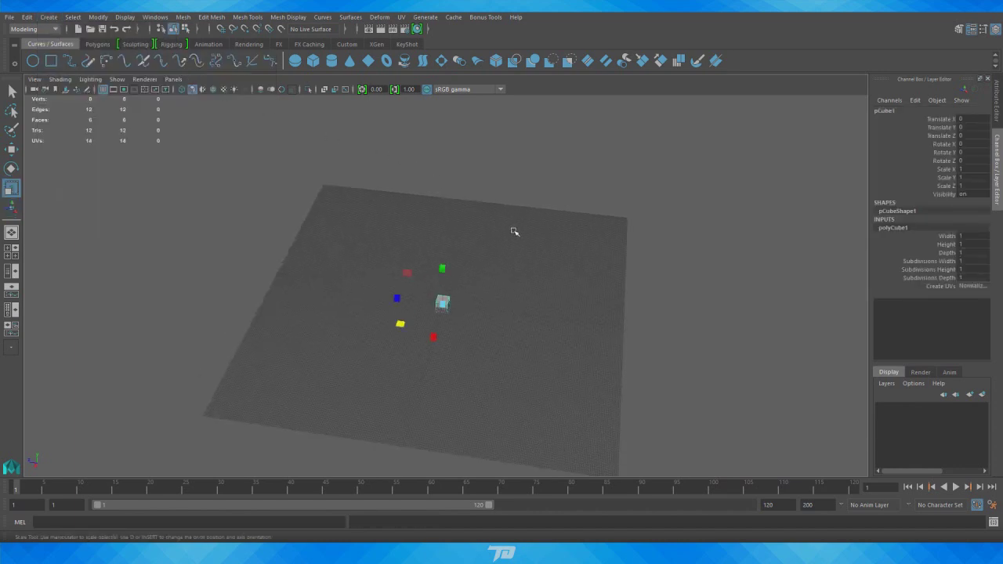
left_click_drag(442, 307, 544, 307)
key("w")
right_click(707, 220)
right_click_drag(708, 221, 730, 205)
left_click(685, 232)
left_click_drag(684, 232, 579, 248, "alt")
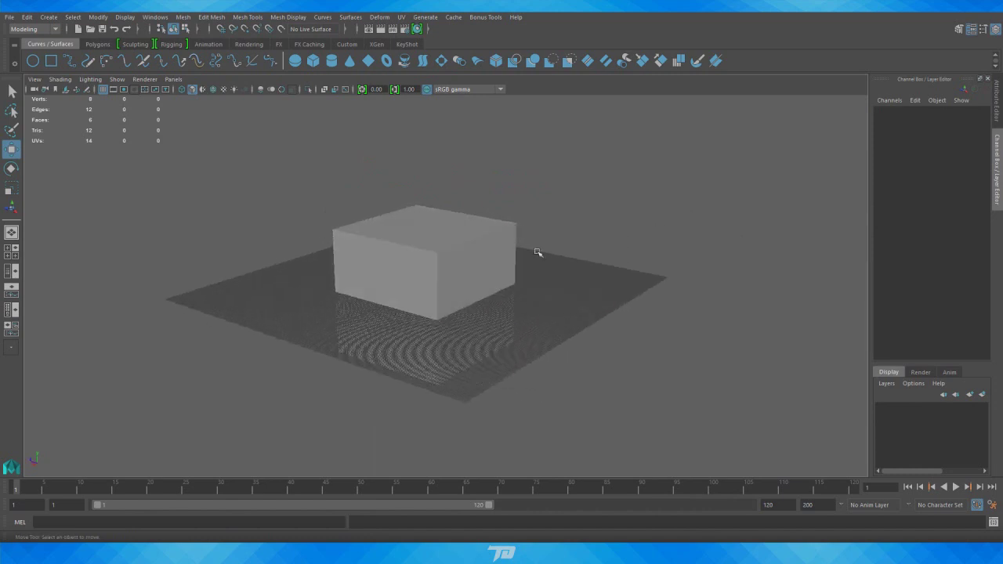
right_click_drag(315, 263, 551, 271, "alt")
left_click_drag(294, 211, 315, 215, "alt")
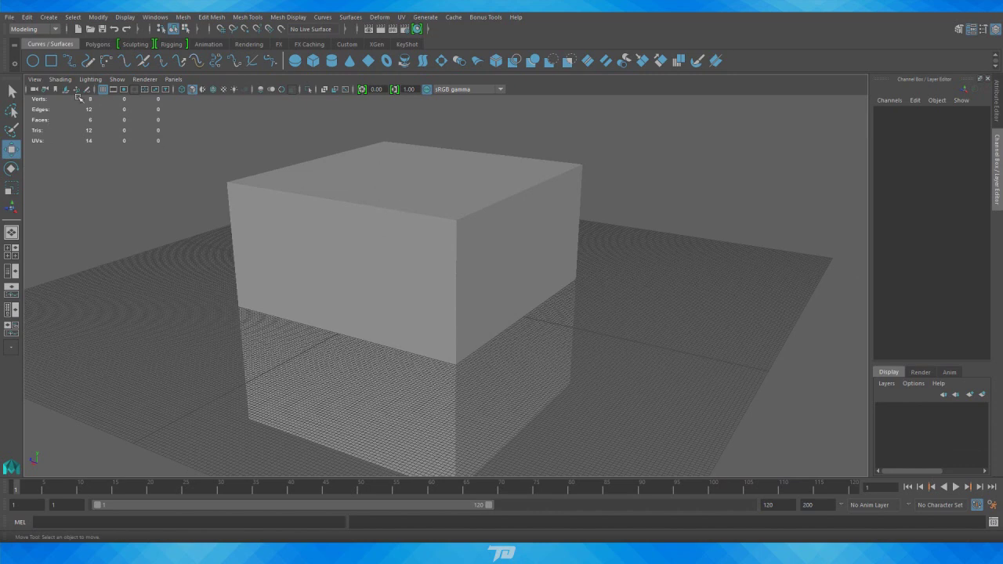
Select the cube and make it the live surface.
left_click(437, 235)
left_click_drag(437, 235, 444, 189, "alt")
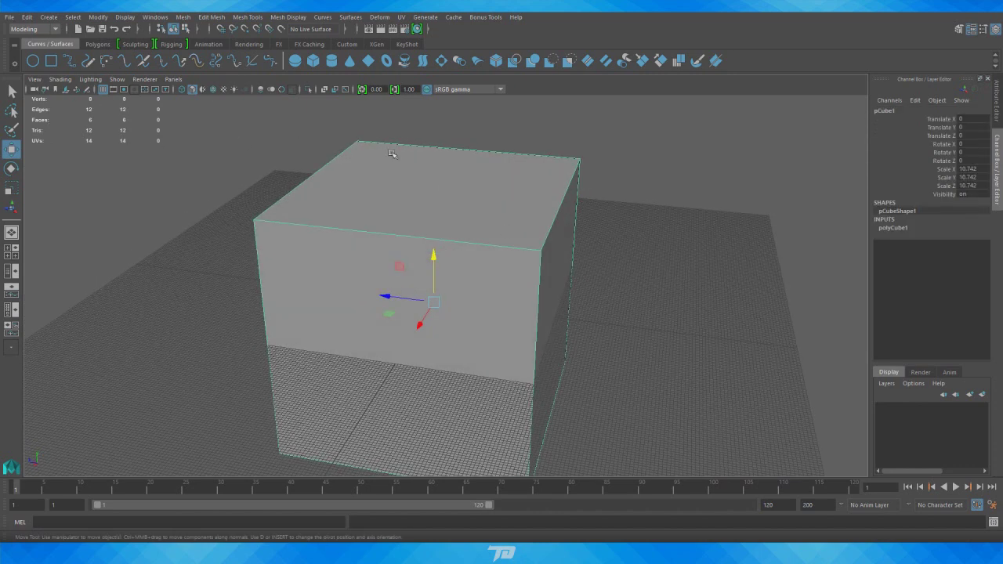
left_click(283, 30)
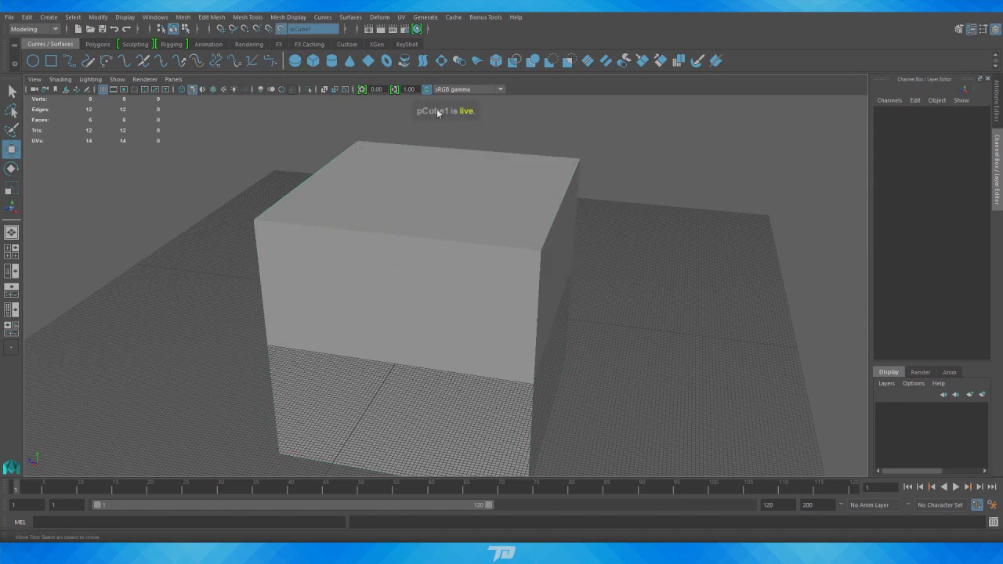
Draw a winding EP curve across the live cube's top face, ending near the top edge.
left_click(71, 62)
left_click_drag(308, 202, 268, 337, "alt")
left_click(284, 347)
left_click(316, 269)
left_click(369, 345)
left_click(447, 345)
left_click(441, 270)
left_click(451, 192)
left_click(544, 215)
left_click(563, 289)
key("Return")
left_click_drag(596, 407, 555, 370, "alt")
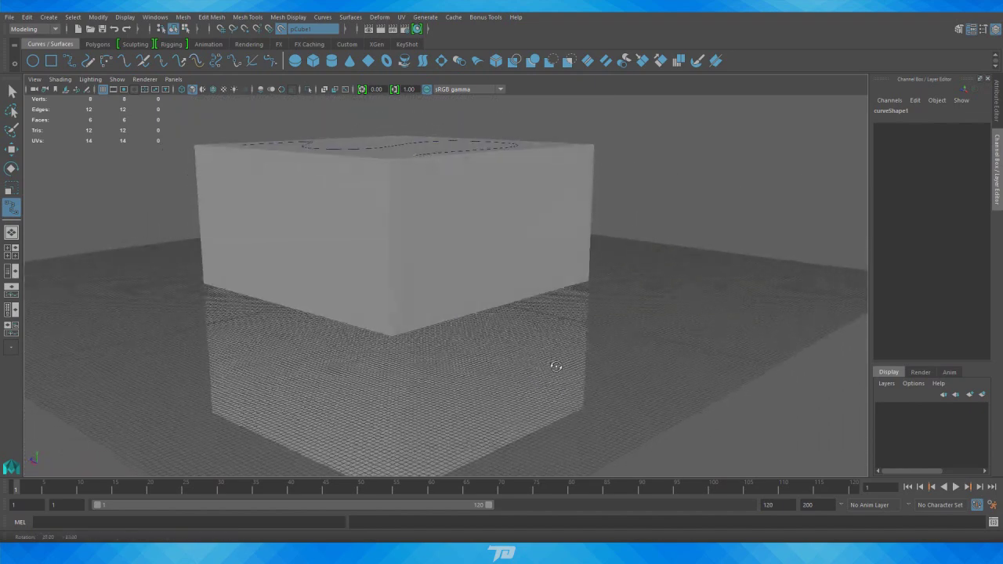
Continue the EP curve over the cube's top edge and down the adjoining side face.
left_click_drag(468, 192, 443, 288, "alt")
left_click(428, 263)
left_click(443, 276)
left_click(451, 315)
left_click(456, 369)
right_click_drag(459, 370, 575, 347, "alt")
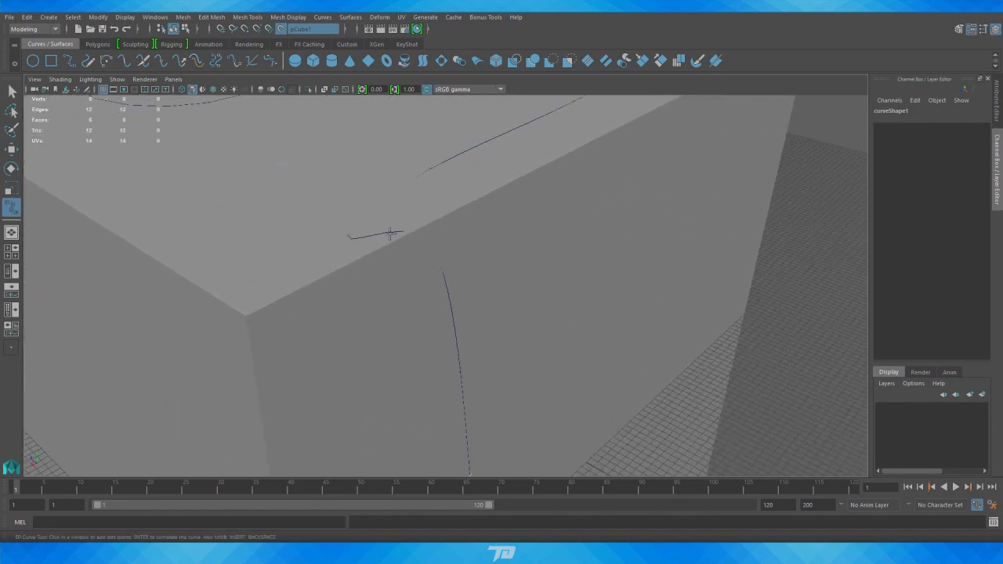
right_click_drag(449, 247, 275, 287, "alt")
left_click_drag(275, 286, 287, 205, "alt")
right_click_drag(287, 205, 185, 210, "alt")
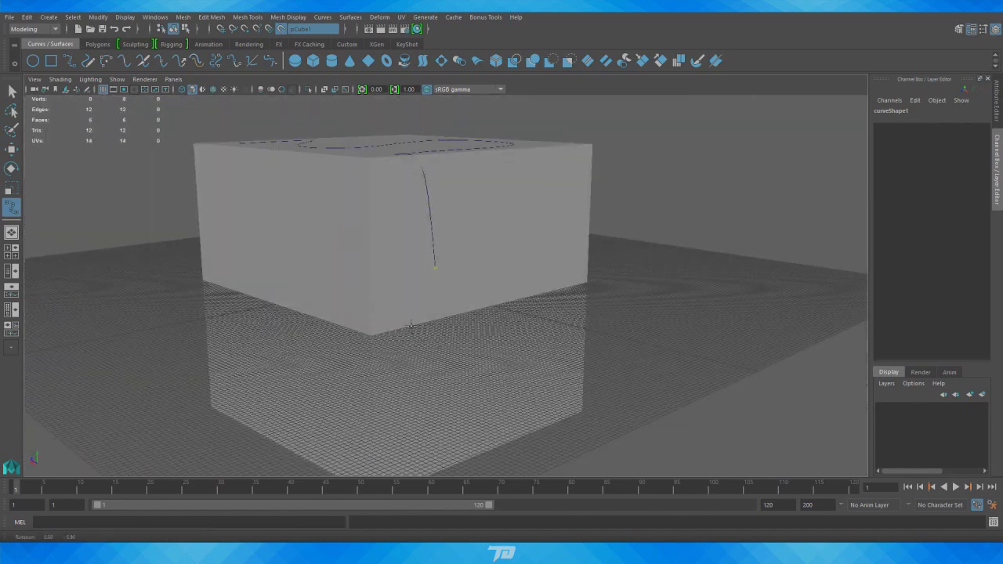
Hide the grid and extend the curve in a loop on the side face and around the corner onto the neighbouring face.
left_click(103, 91)
right_click_drag(458, 282, 418, 289, "alt")
left_click(472, 331)
left_click(472, 382)
left_click(435, 398)
left_click(415, 388)
left_click(397, 341)
left_click(396, 308)
left_click(379, 307)
left_click(341, 318)
left_click(291, 326)
left_click(255, 321)
Carry the curve around the next vertical edge onto the third side face in a wave and finish it.
left_click_drag(344, 335, 422, 353, "alt")
left_click(415, 339)
left_click_drag(401, 277, 468, 287, "alt")
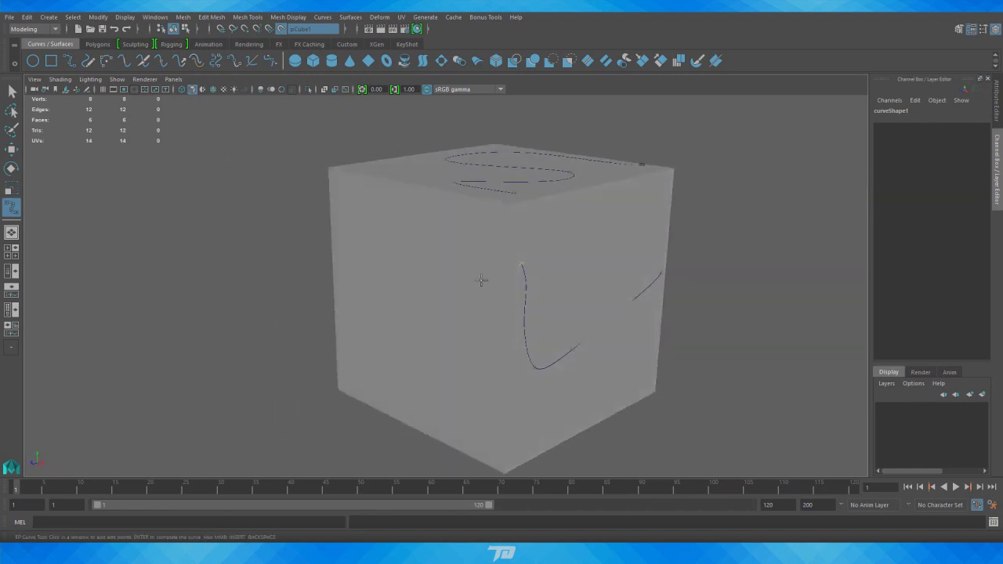
left_click(501, 263)
left_click(452, 280)
left_click(412, 316)
left_click(377, 277)
left_click_drag(524, 309, 486, 295, "alt")
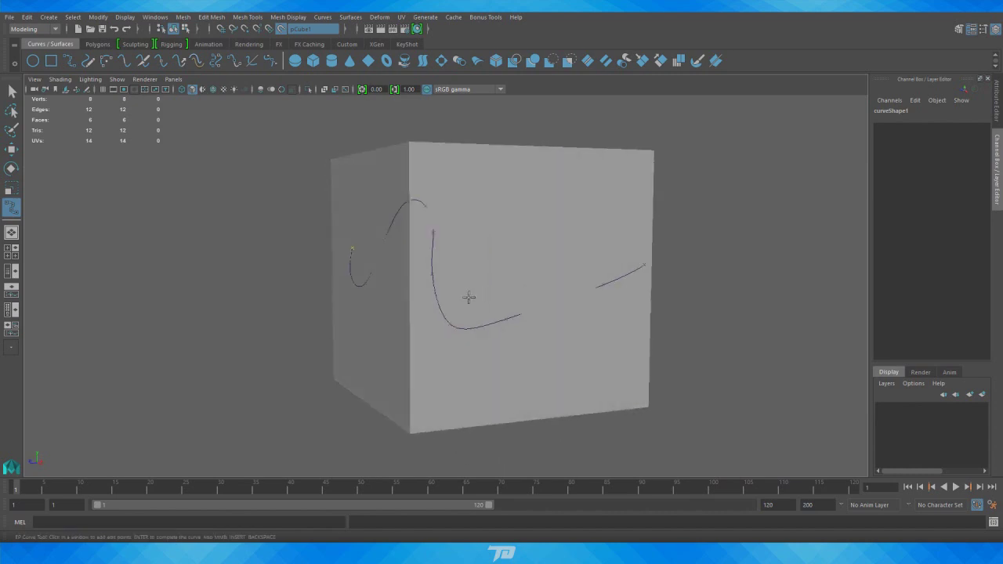
right_click_drag(486, 295, 545, 303, "alt")
key("Return")
Switch the curve to control vertex mode and try to pull the vertex beside the cube's vertical edge outward.
key("w")
right_click_drag(432, 218, 372, 219)
left_click_drag(498, 245, 544, 286, "alt")
mouse_move(503, 296)
right_mouse_down()
mouse_move(506, 284)
mouse_move(462, 278)
mouse_move(497, 277)
right_mouse_up()
left_click(499, 276)
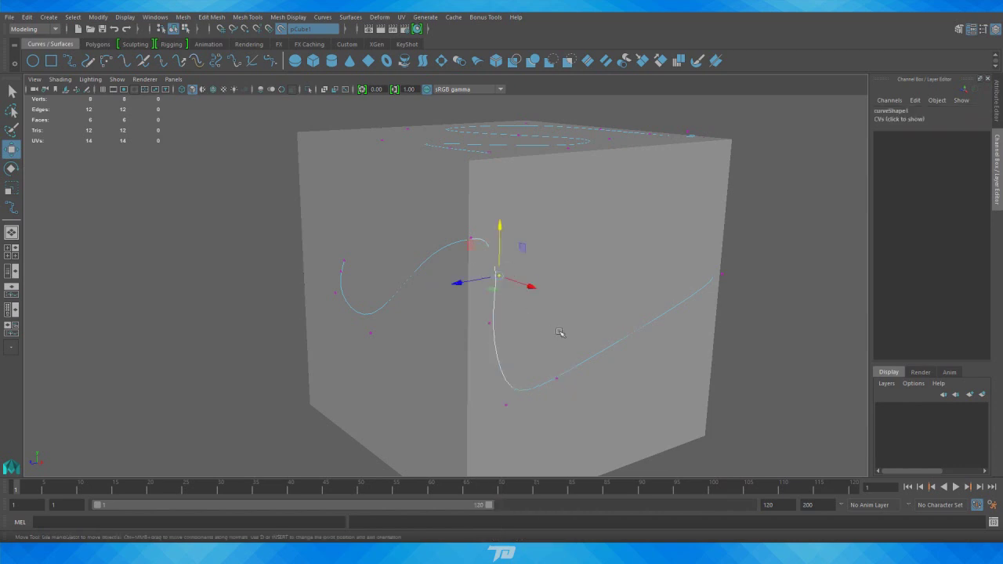
left_click_drag(531, 290, 542, 301)
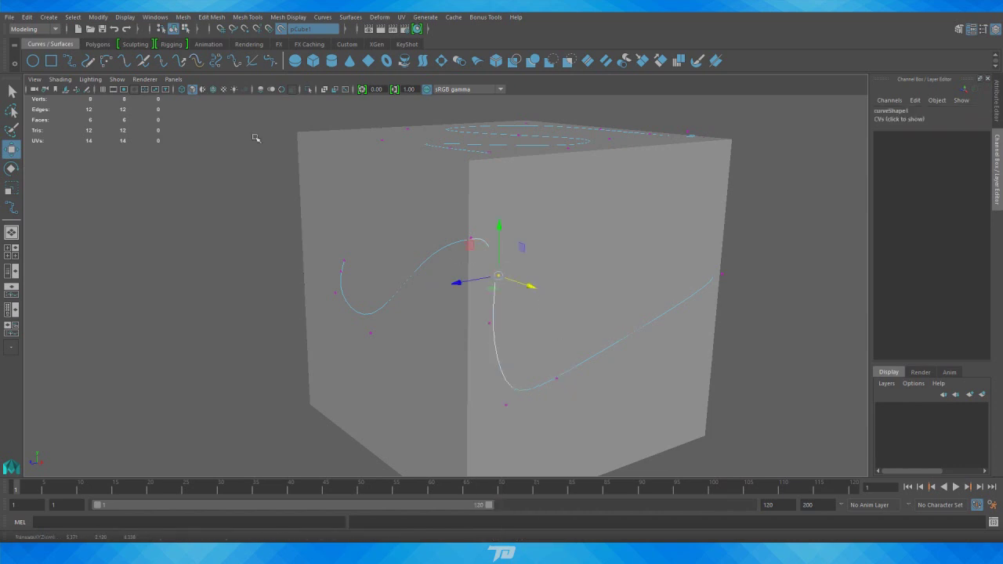
Disable the live surface and move the curve's control vertices outward where it crosses the cube's vertical edges.
left_click(279, 32)
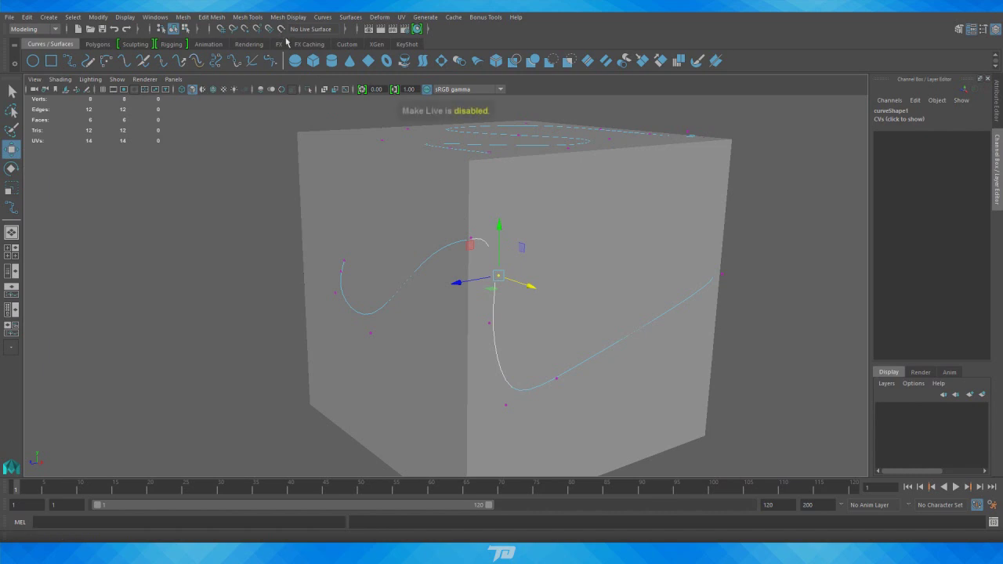
left_click_drag(533, 288, 538, 290)
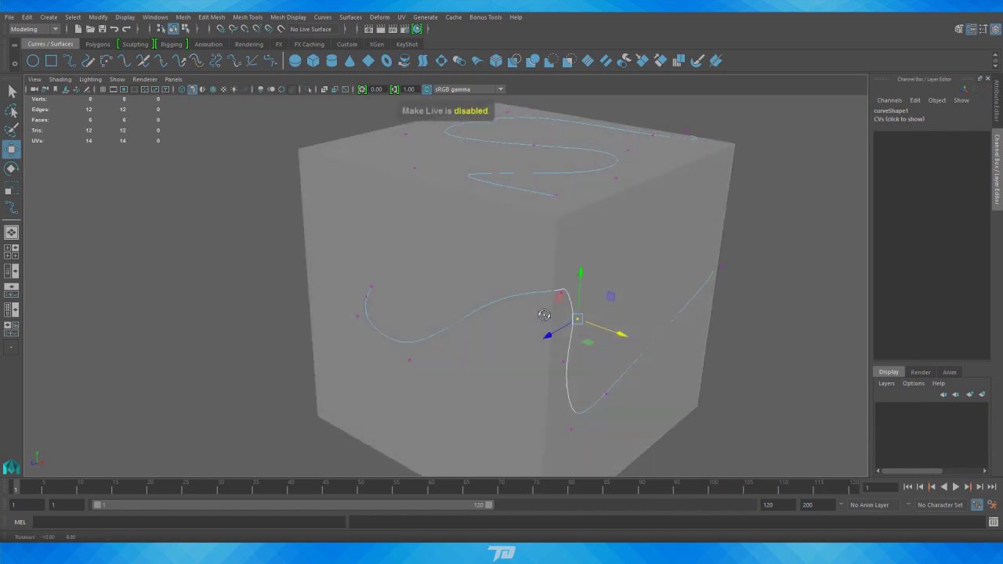
left_click_drag(358, 340, 342, 360, "alt")
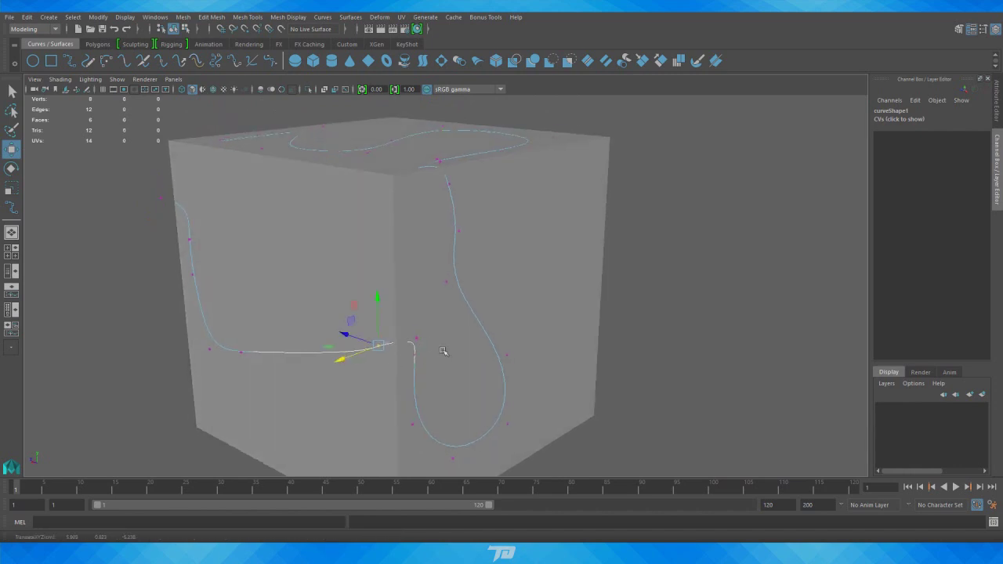
left_click_drag(415, 341, 422, 368, "alt")
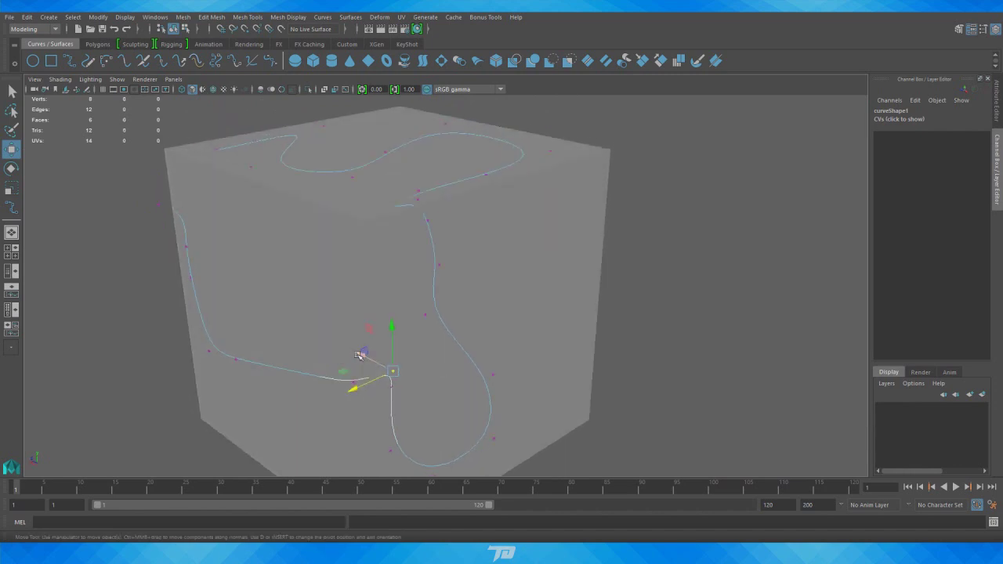
left_click_drag(472, 369, 451, 382, "alt")
Raise the control vertex where the curve crosses the cube's top edge and deselect the curve.
left_click(344, 301)
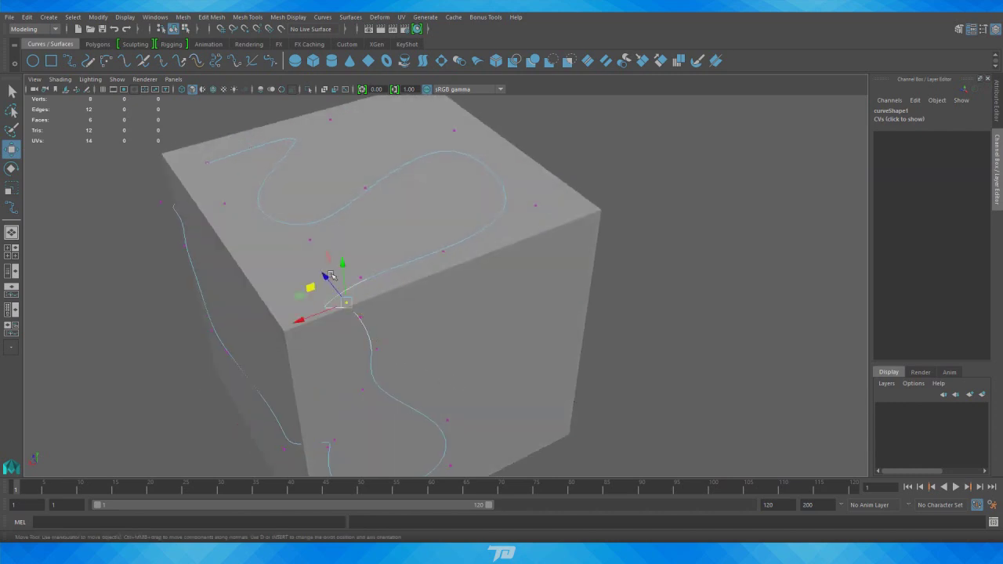
left_click_drag(344, 271, 345, 268)
left_click_drag(447, 258, 626, 220, "alt")
right_click_drag(663, 171, 407, 220, "alt")
left_click_drag(407, 220, 526, 173, "alt")
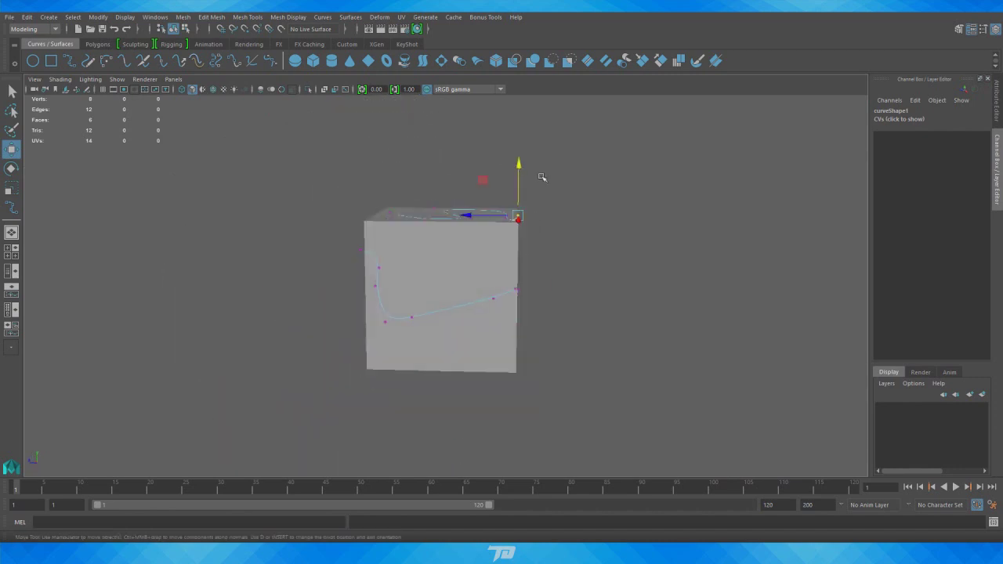
right_click_drag(606, 177, 647, 262, "alt")
left_click_drag(648, 261, 445, 330, "alt")
left_click_drag(530, 243, 594, 244, "alt")
left_click(634, 168)
Examine from several angles how the curve wraps around the cube's faces and edges.
left_click_drag(505, 294, 312, 393, "alt")
scroll(312, 393, "down", 3)
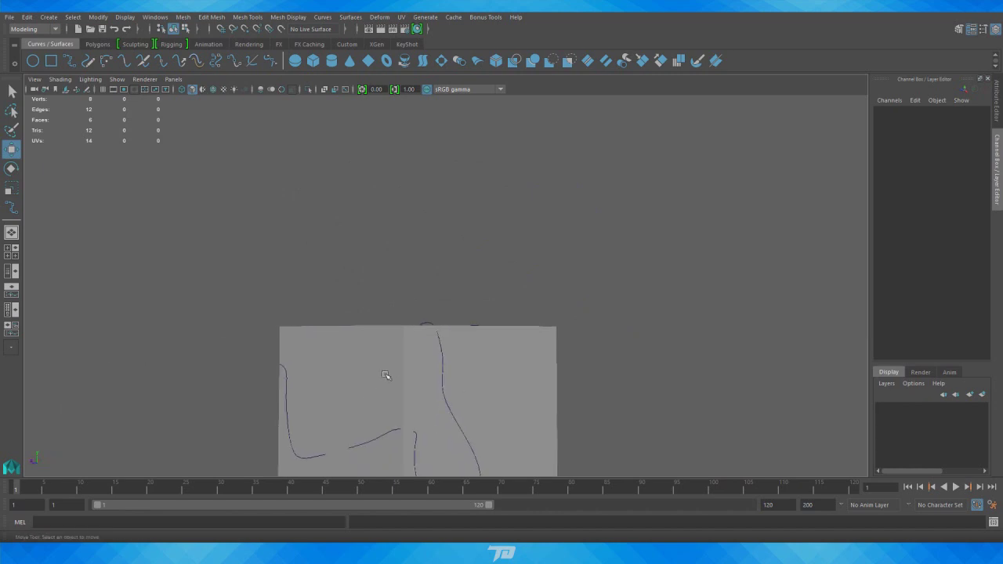
right_click_drag(440, 353, 424, 244, "alt")
left_click_drag(425, 311, 462, 377, "alt")
right_click_drag(463, 376, 722, 385, "alt")
left_click_drag(580, 329, 562, 394, "alt")
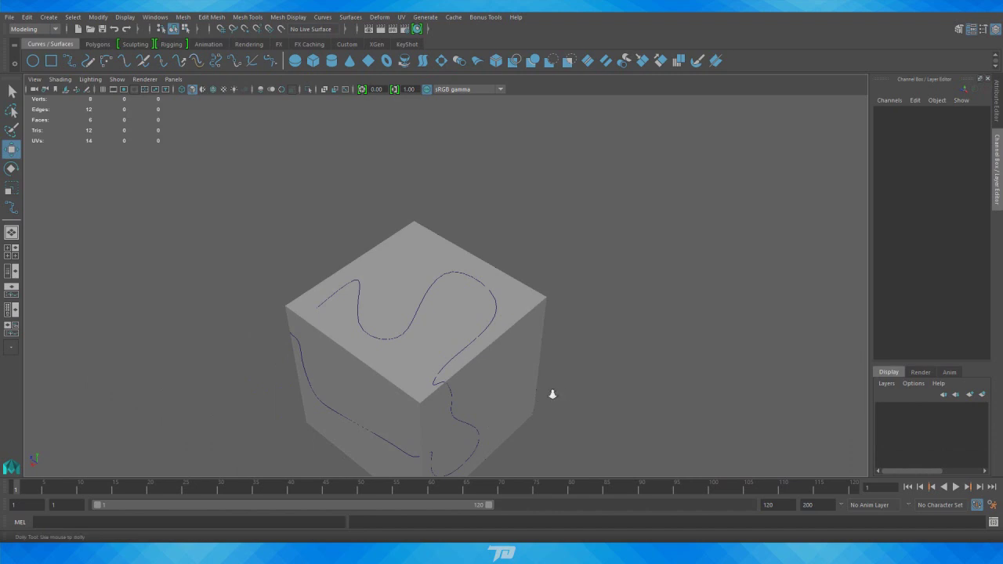
right_click_drag(562, 394, 416, 415, "alt")
left_click_drag(416, 416, 408, 377, "alt")
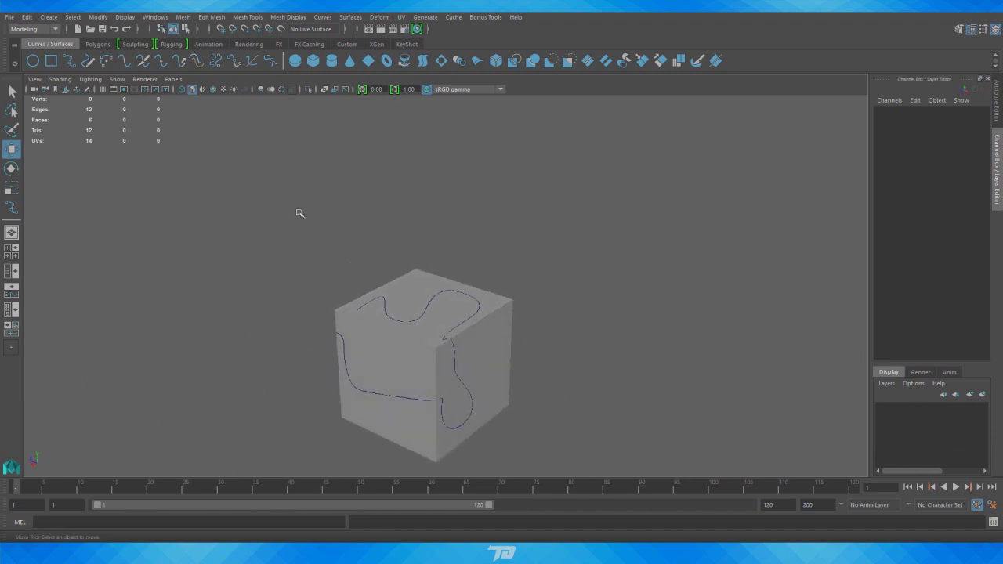
Delete the cube and the wrapped curve, and show the grid again.
left_click_drag(298, 215, 481, 376)
key("Delete")
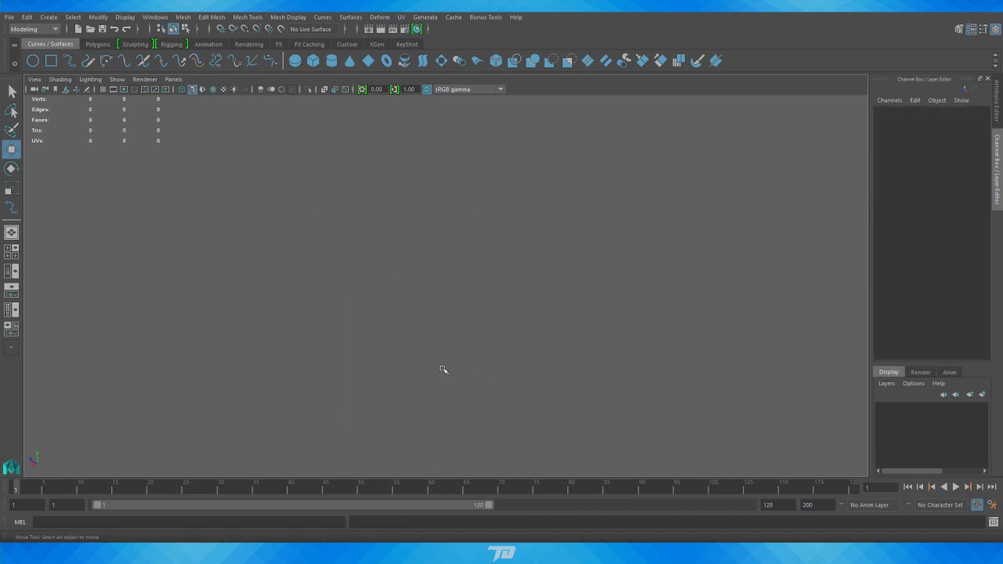
left_click(103, 90)
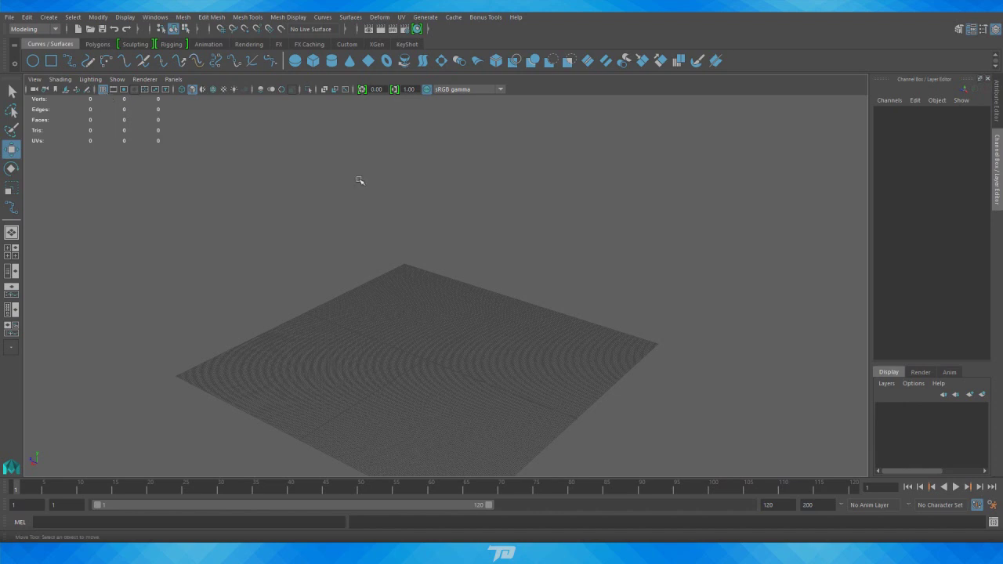
right_click_drag(476, 305, 375, 311, "alt")
left_click_drag(375, 312, 375, 301, "alt")
middle_click_drag(374, 303, 373, 267, "alt")
left_click_drag(373, 267, 347, 278, "alt")
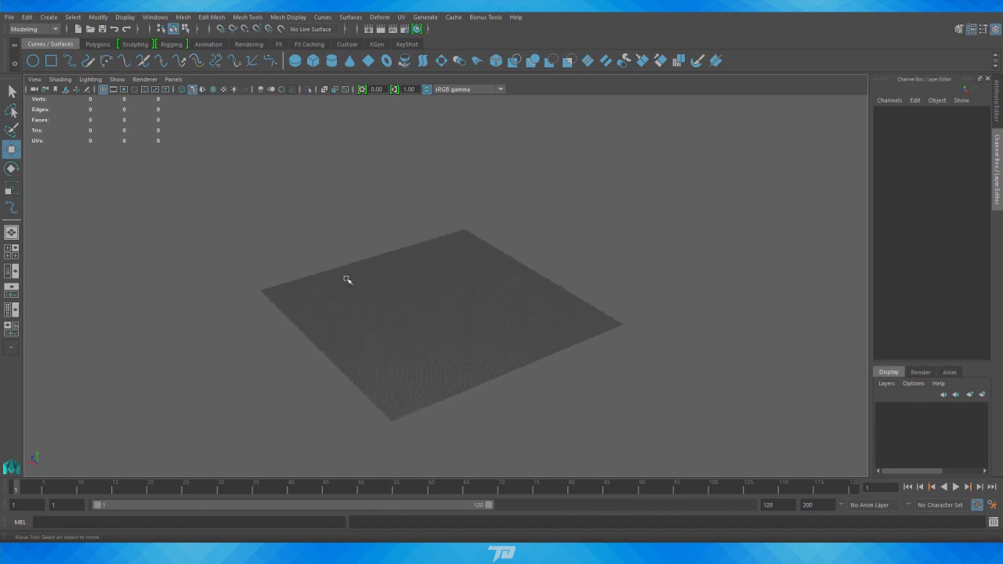
left_click_drag(348, 279, 467, 256, "alt")
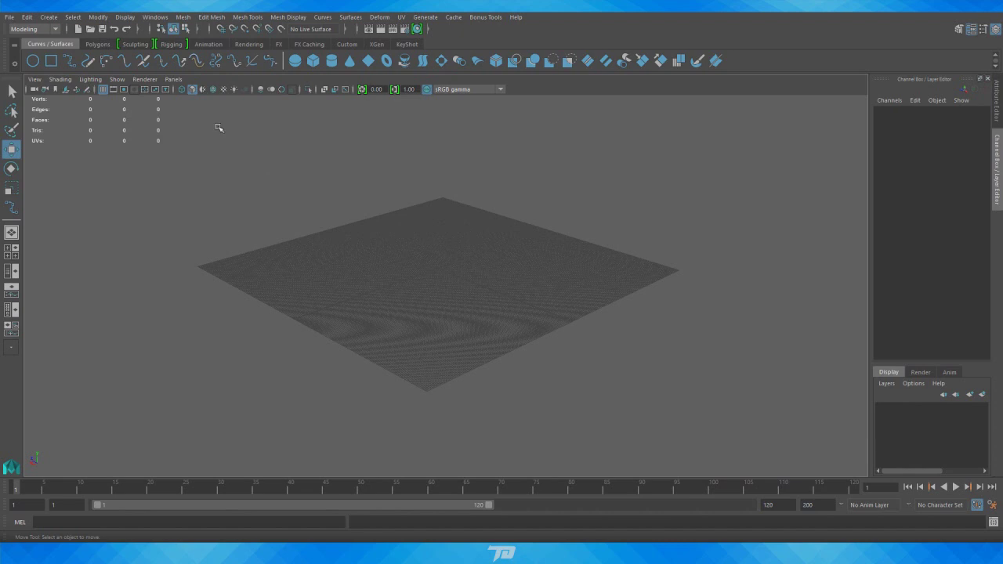
Show the four-view layout and place seven EP curve points as a wave in the side view.
key("space")
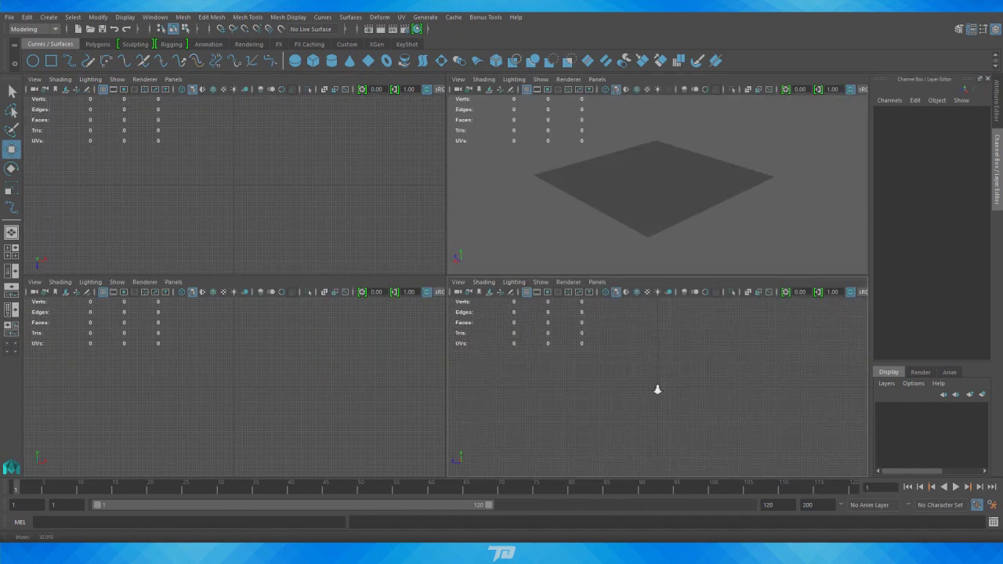
left_click(70, 62)
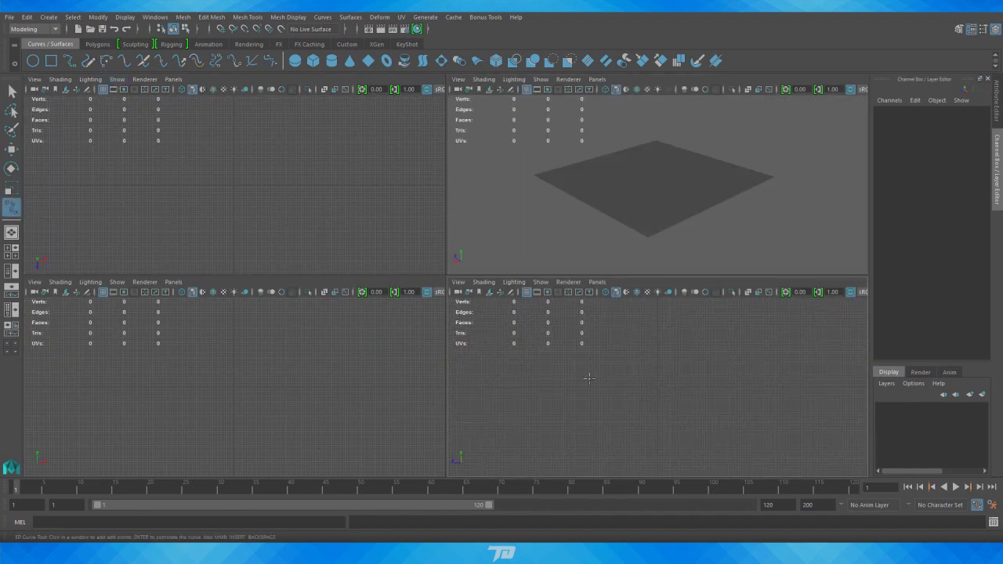
left_click(514, 388)
left_click(553, 343)
left_click(634, 445)
left_click(718, 414)
left_click(754, 331)
left_click(808, 324)
left_click(858, 423)
Maximize the perspective view, finish the wavy EP curve and switch to the Move tool.
left_click_drag(709, 267, 790, 239, "alt")
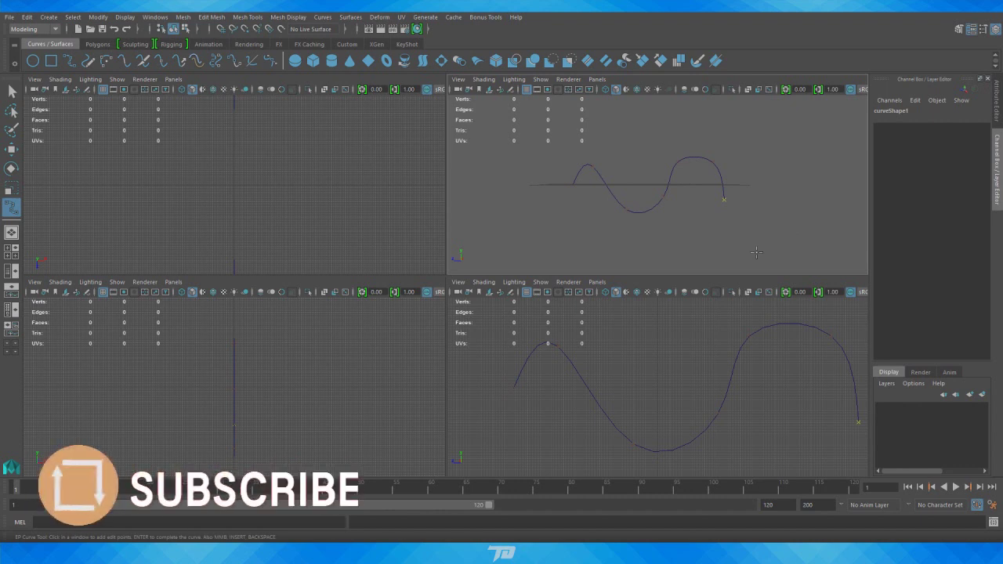
left_click_drag(682, 214, 698, 202, "alt")
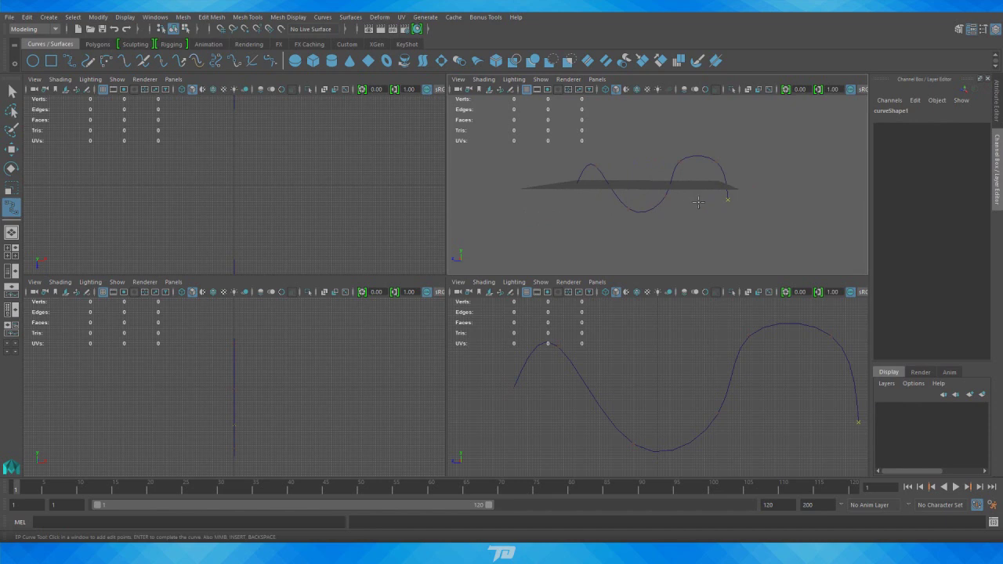
key("space")
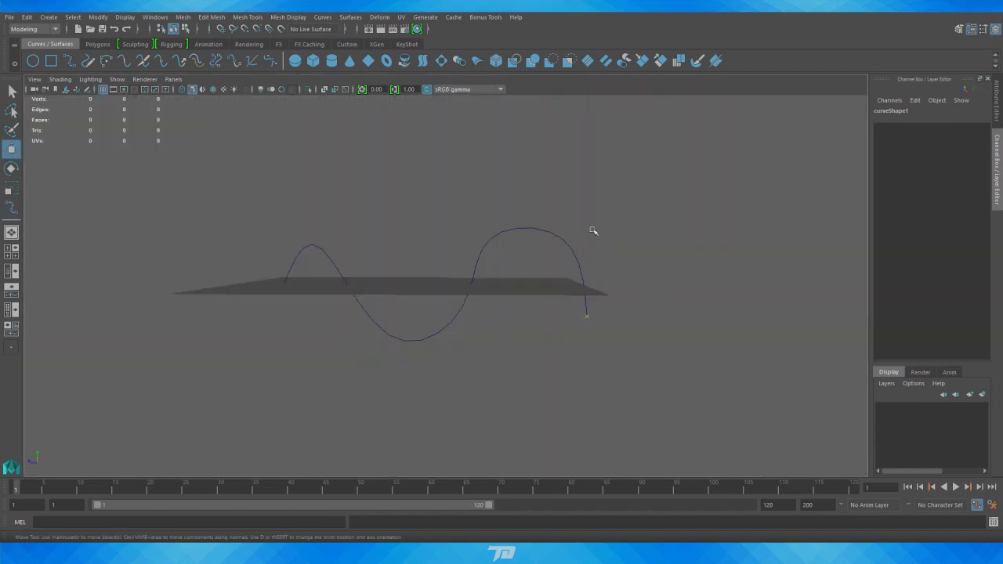
key("Return")
key("w")
left_click_drag(661, 240, 630, 250, "alt")
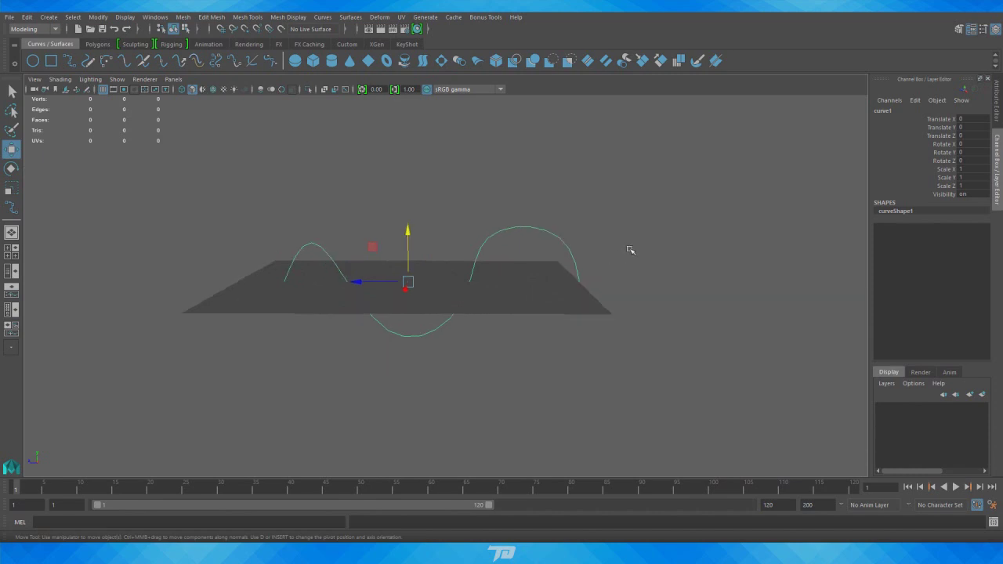
Create a polygon cylinder and move it along Z to about 10.6, near the start of the wavy curve.
left_click_drag(488, 317, 468, 358, "alt")
left_click(49, 17)
mouse_move(79, 54)
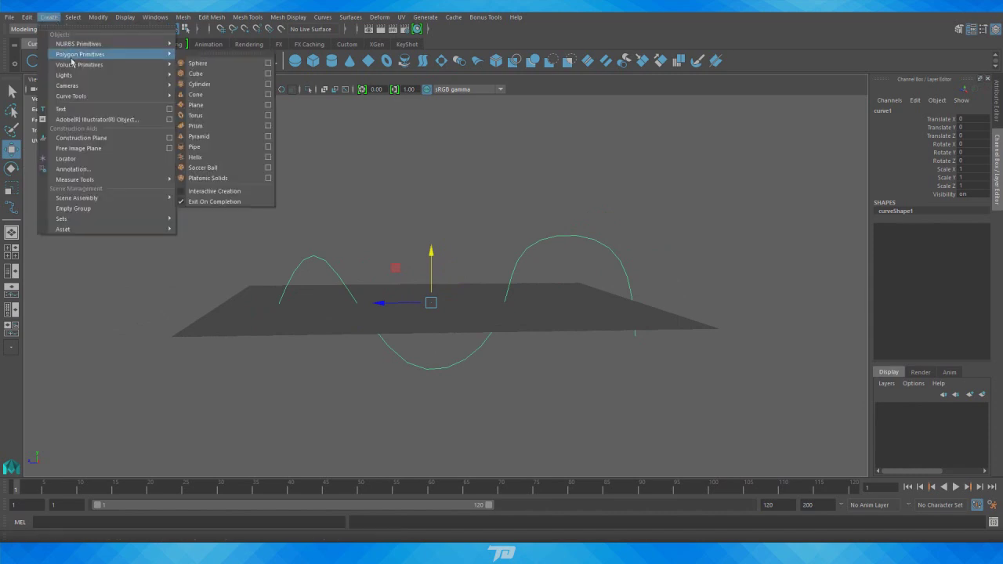
left_click(223, 85)
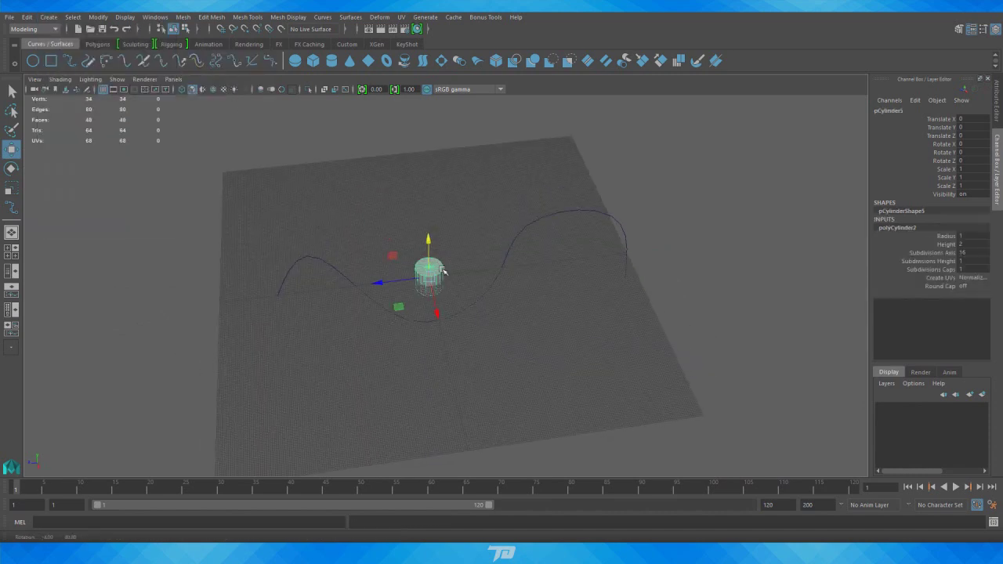
left_click_drag(380, 281, 231, 294)
Change the cylinder's Subdivisions Caps so each cap is a single face, and delete every face except the top cap.
left_click_drag(611, 320, 602, 281, "alt")
left_click(946, 272)
left_click_drag(508, 313, 500, 301, "alt")
right_click_drag(372, 291, 576, 284, "alt")
middle_click_drag(576, 284, 751, 281, "alt")
left_click_drag(503, 252, 527, 246, "alt")
right_click_drag(368, 319, 471, 315, "alt")
left_click_drag(262, 281, 271, 312, "alt")
right_click_drag(206, 271, 49, 368, "alt")
right_click_drag(350, 311, 348, 283)
left_click_drag(377, 384, 373, 330, "alt")
left_click_drag(205, 409, 324, 290)
key("Delete")
right_click_drag(325, 286, 342, 272)
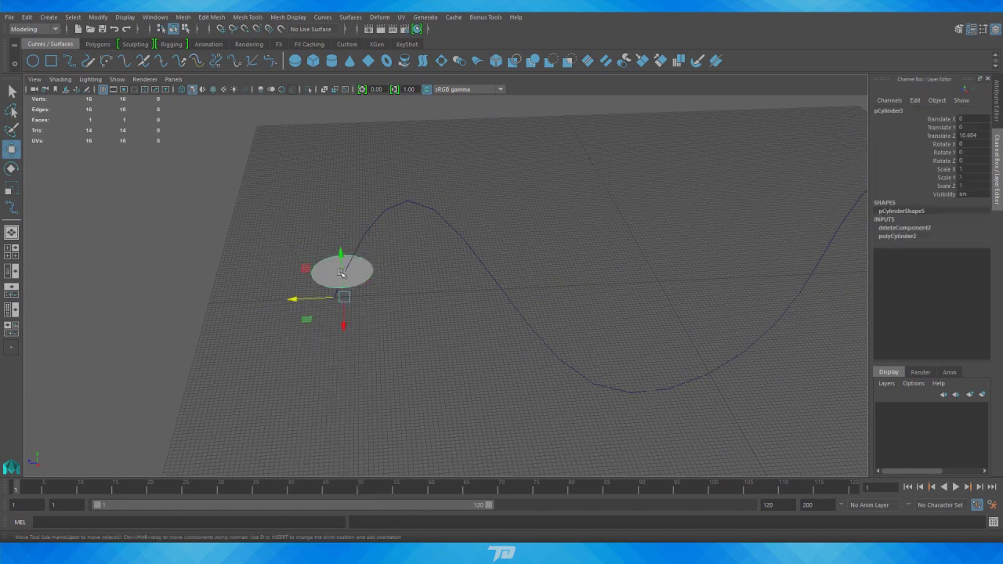
Center the pivot of the remaining disc and scale it uniformly to 0.534.
left_click(98, 16)
left_click(126, 83)
key("r")
left_click_drag(347, 274, 333, 272)
With the grid hidden, place the disc at the curve's start at Translate Y -1.19 and Z 10.988, tilted about -16 in Rotate X.
key("w")
left_click_drag(340, 232, 339, 261)
left_click_drag(304, 306, 287, 307)
left_click_drag(360, 298, 356, 223, "alt")
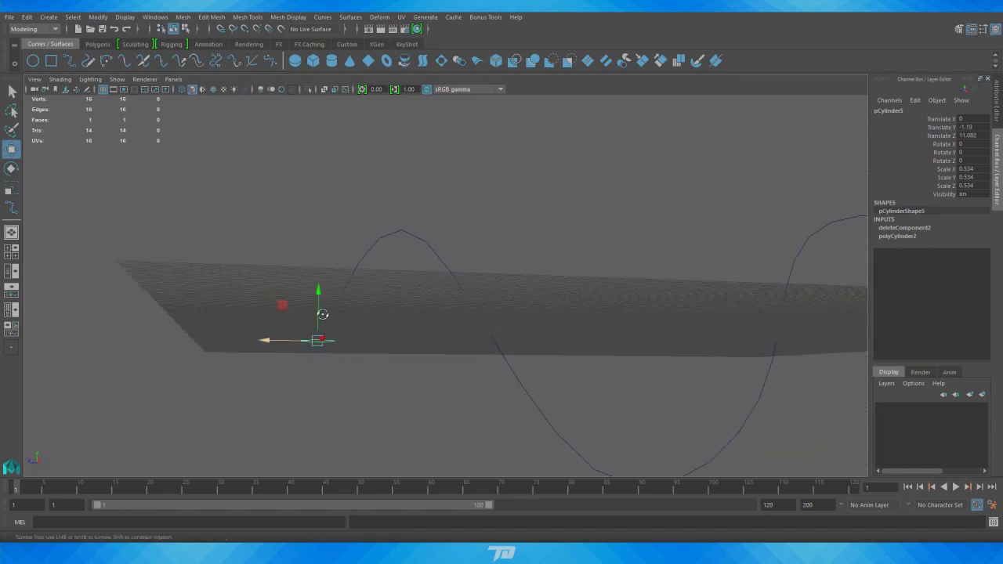
left_click_drag(323, 308, 322, 332, "alt")
left_click(103, 90)
left_click_drag(129, 125, 359, 204, "alt")
left_click_drag(292, 347, 340, 335)
key("e")
key("w")
Select the disc's face together with the wavy curve and extrude the face along the curve.
right_click_drag(430, 295, 431, 291)
left_click(422, 297)
left_click(553, 350, "shift")
right_click_drag(353, 377, 211, 387, "alt")
middle_click_drag(410, 318, 350, 313, "alt")
right_click_drag(564, 323, 717, 331, "alt")
left_click_drag(549, 345, 572, 341, "alt")
key("ctrl+e")
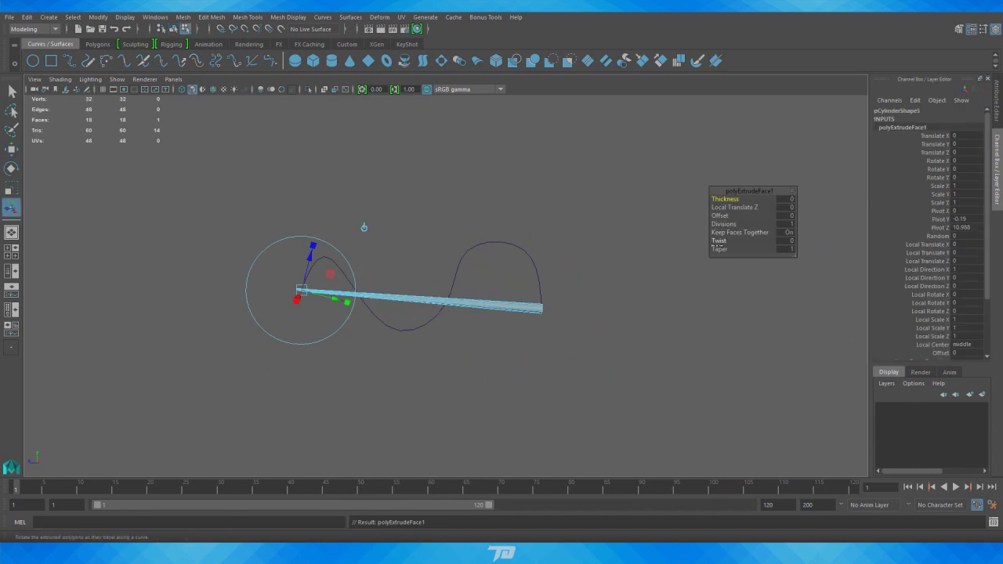
Increase the extrusion's Divisions past 25 until the tube follows the curve smoothly.
left_click_drag(723, 224, 967, 243)
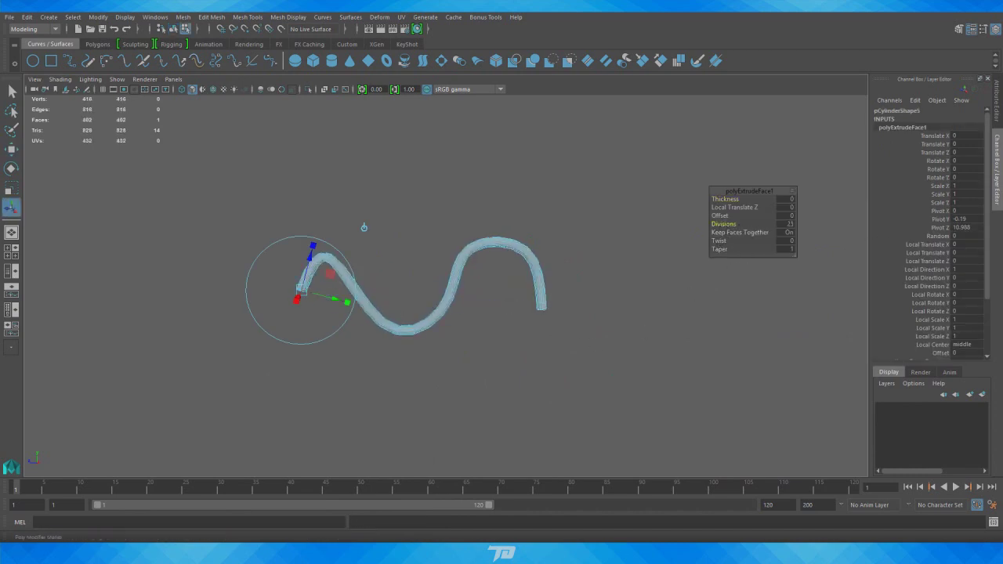
left_click_drag(562, 365, 506, 375, "alt")
right_click_drag(533, 370, 710, 352, "alt")
left_click_drag(652, 354, 679, 355, "alt")
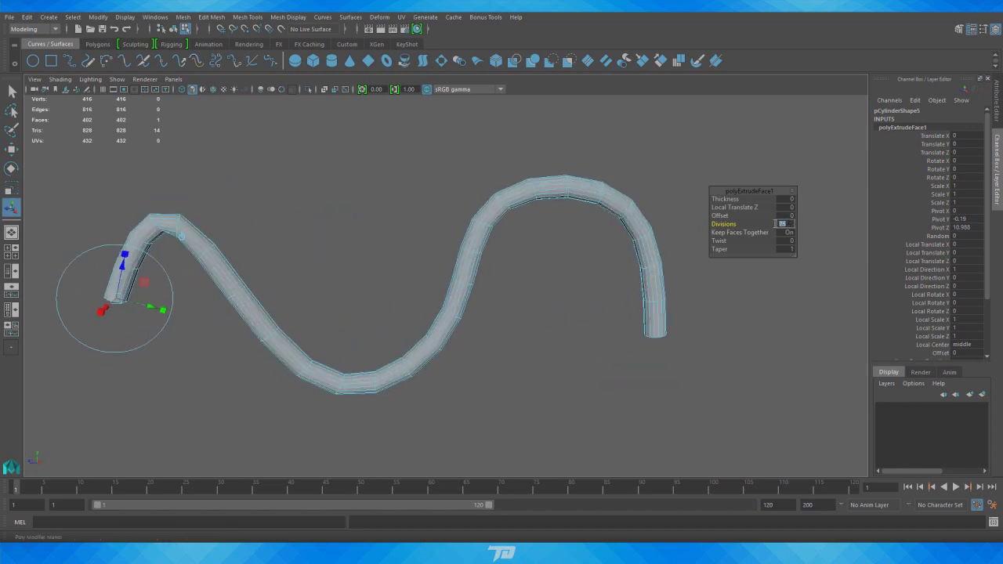
key("Return")
Leave the extrusion in object mode, then select and delete the cap face at one end of the tube.
left_click_drag(168, 198, 495, 193, "alt")
right_click_drag(497, 159, 524, 145)
left_click(492, 195)
left_click_drag(491, 195, 418, 216, "alt")
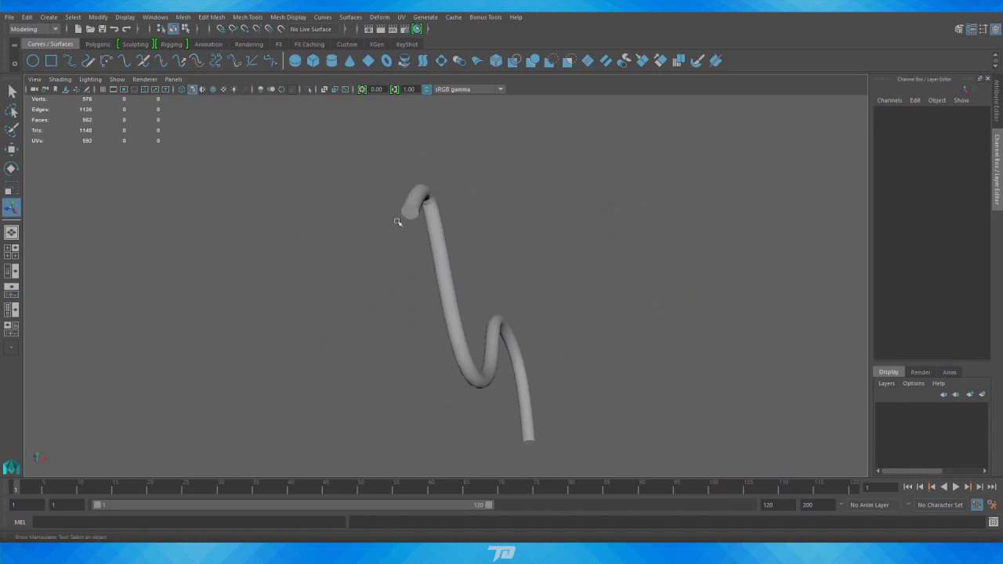
right_click_drag(418, 216, 572, 230, "alt")
left_click_drag(572, 230, 532, 272, "alt")
right_click_drag(390, 187, 399, 210)
left_click(402, 200)
right_click_drag(464, 214, 149, 317, "alt")
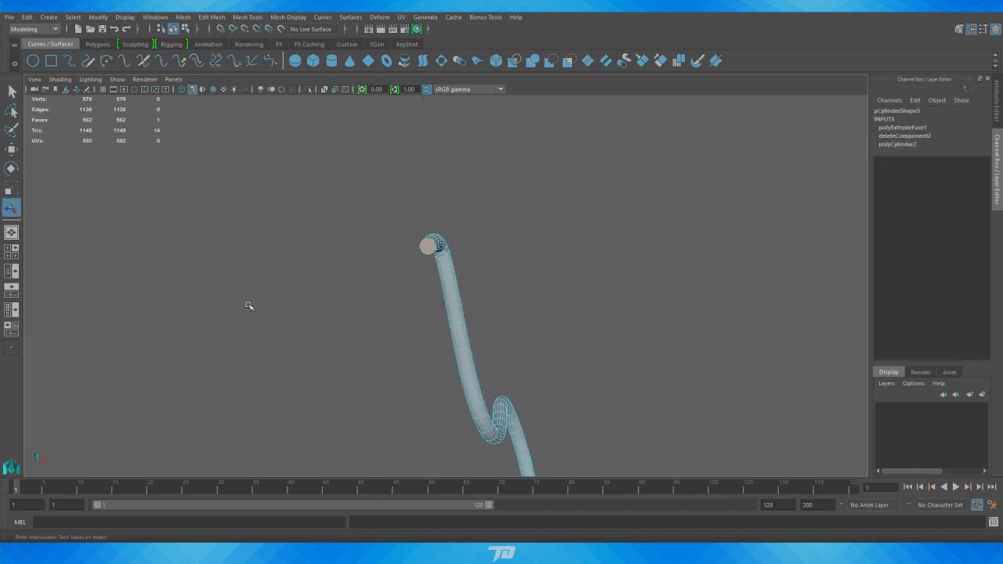
key("Delete")
Delete the cap face at the tube's other end.
left_click_drag(529, 320, 459, 354, "alt")
right_click_drag(459, 353, 350, 343, "alt")
left_click_drag(349, 343, 340, 300, "alt")
right_click_drag(340, 300, 538, 374, "alt")
left_click_drag(538, 374, 499, 322, "alt")
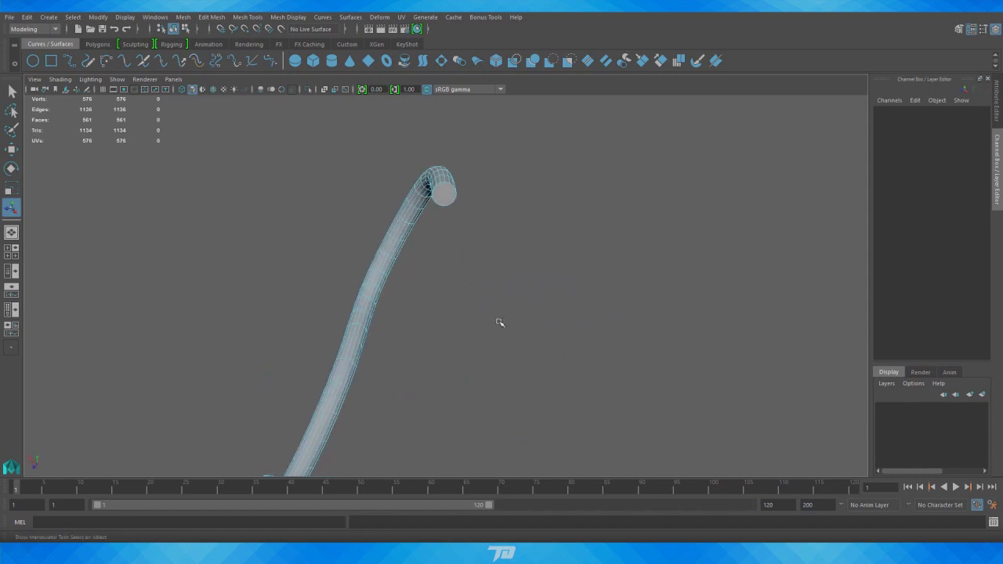
left_click(441, 194)
key("Delete")
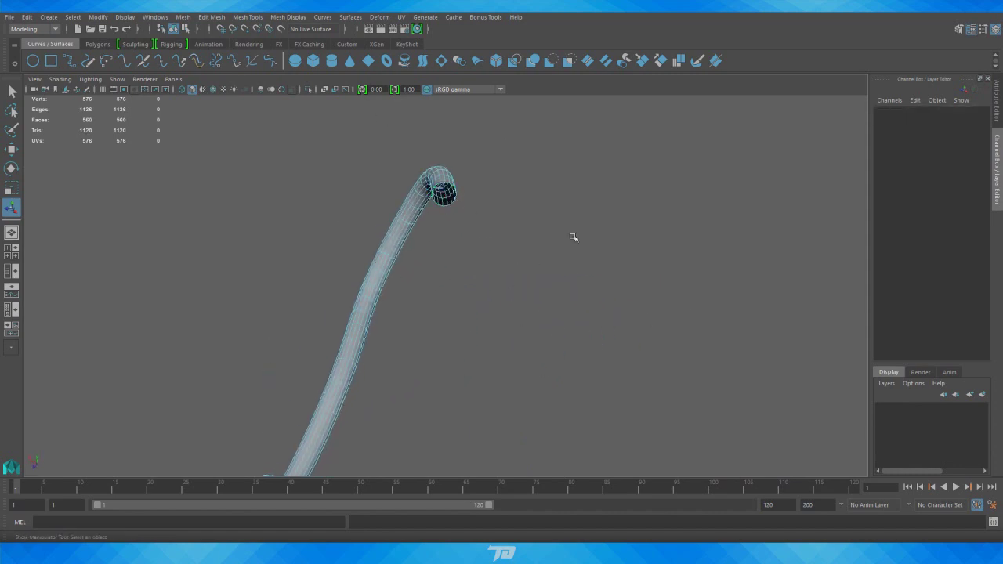
Open the UV Editor beside the tube to examine its UV layout, and move the editor out of the way.
right_click_drag(575, 244, 274, 309, "alt")
left_click_drag(274, 310, 314, 333, "alt")
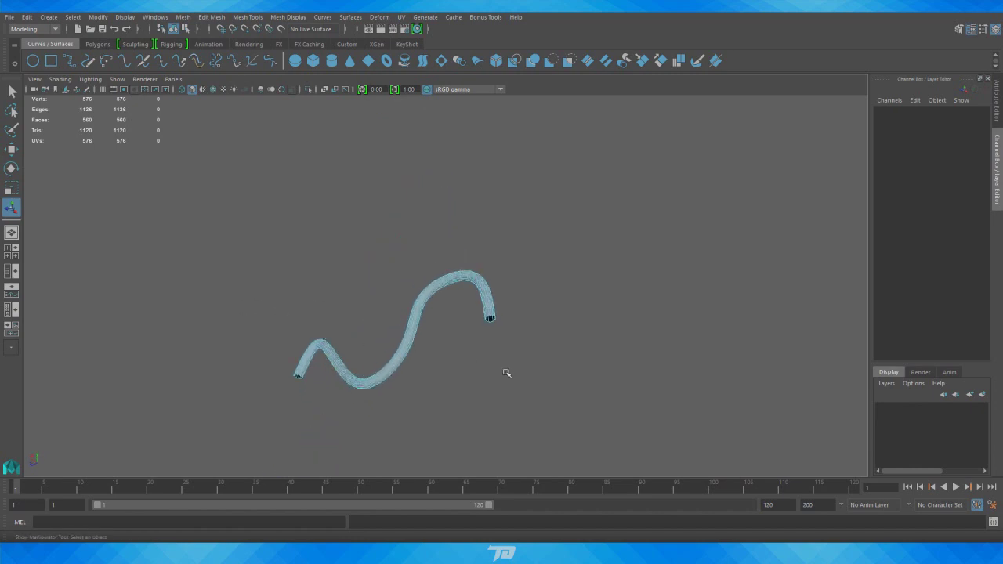
left_click_drag(598, 306, 495, 371, "alt")
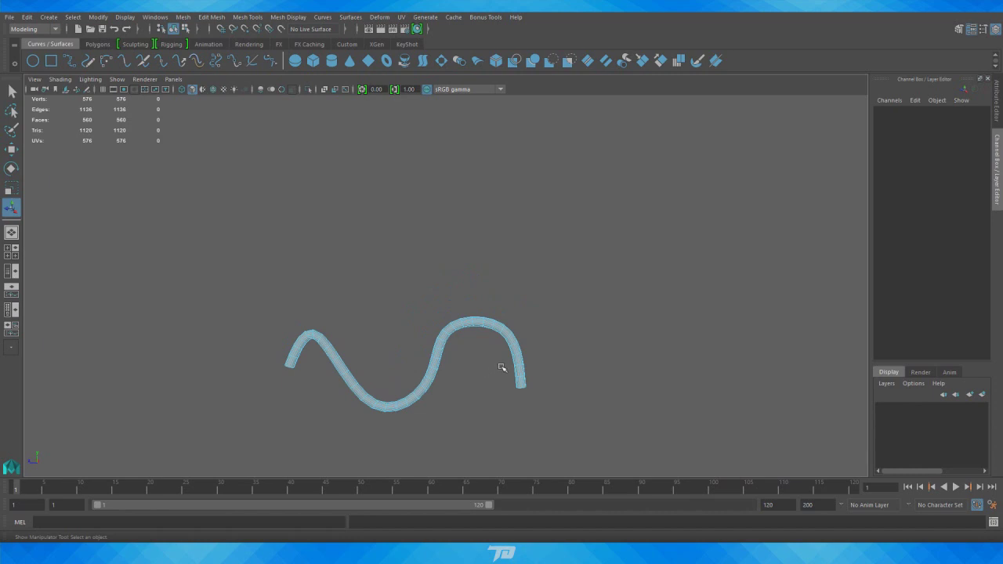
middle_click_drag(487, 337, 493, 271, "alt")
scroll(494, 270, "down", 3)
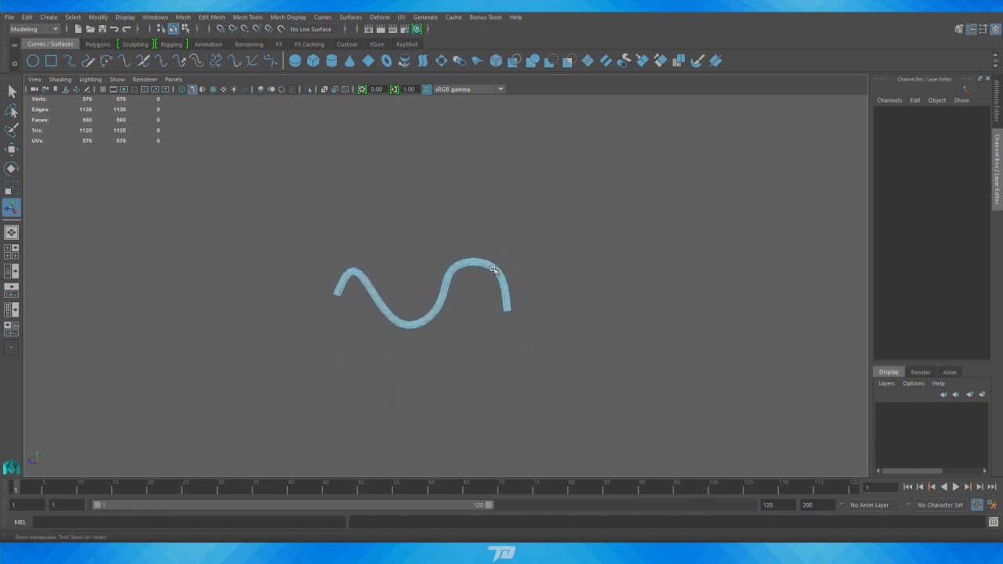
left_click_drag(494, 269, 487, 300, "alt")
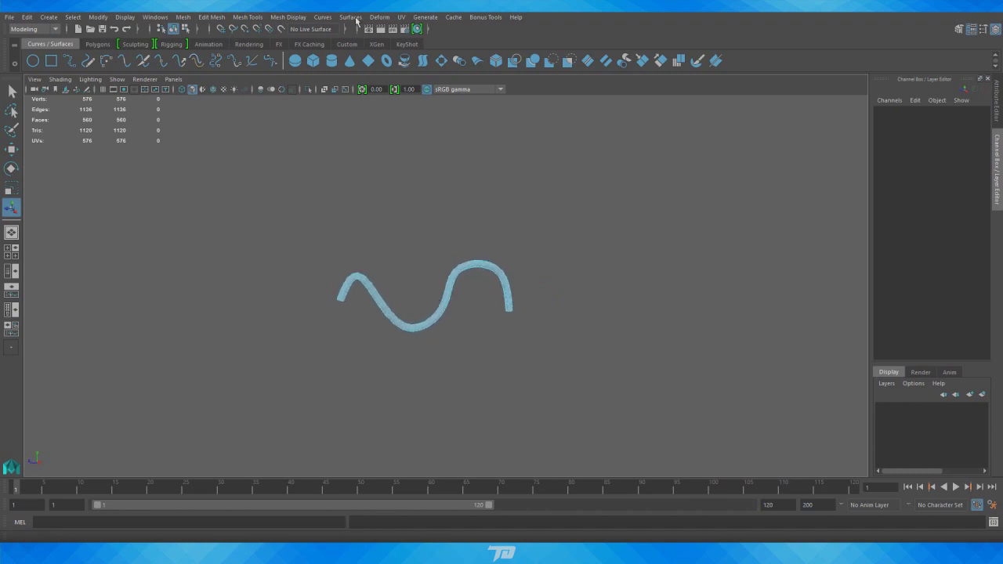
left_click(402, 17)
left_click(428, 45)
left_click_drag(1002, 87, 581, 42)
left_click_drag(149, 31, 374, 179)
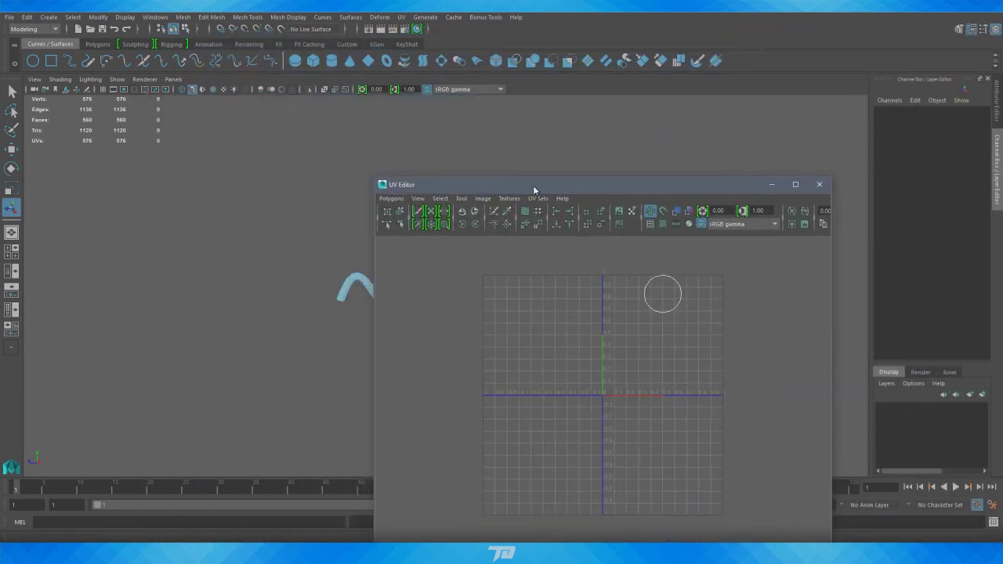
left_click_drag(534, 190, 641, 145)
right_click_drag(282, 227, 272, 253, "alt")
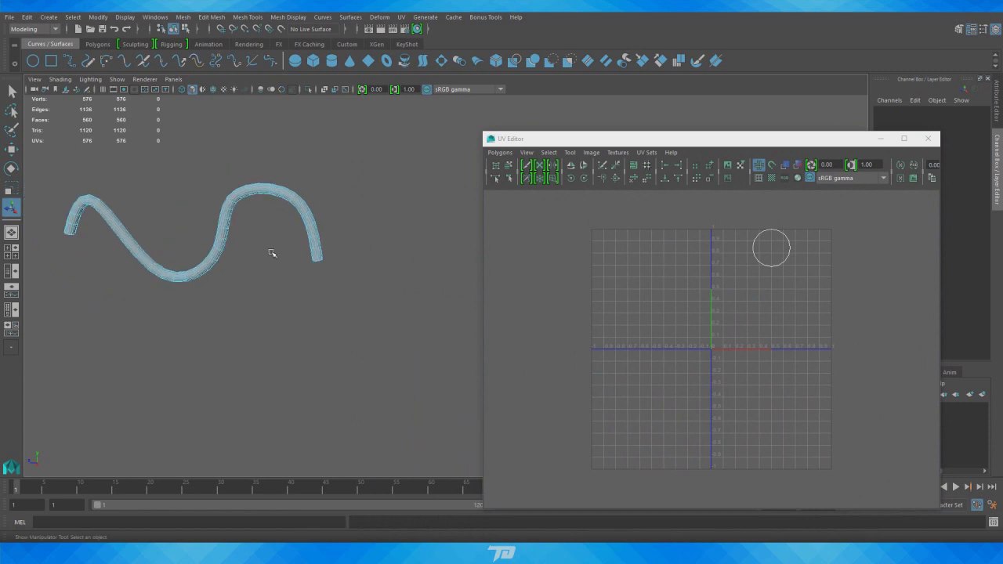
middle_click_drag(272, 253, 420, 266, "alt")
left_click_drag(840, 142, 1002, 133)
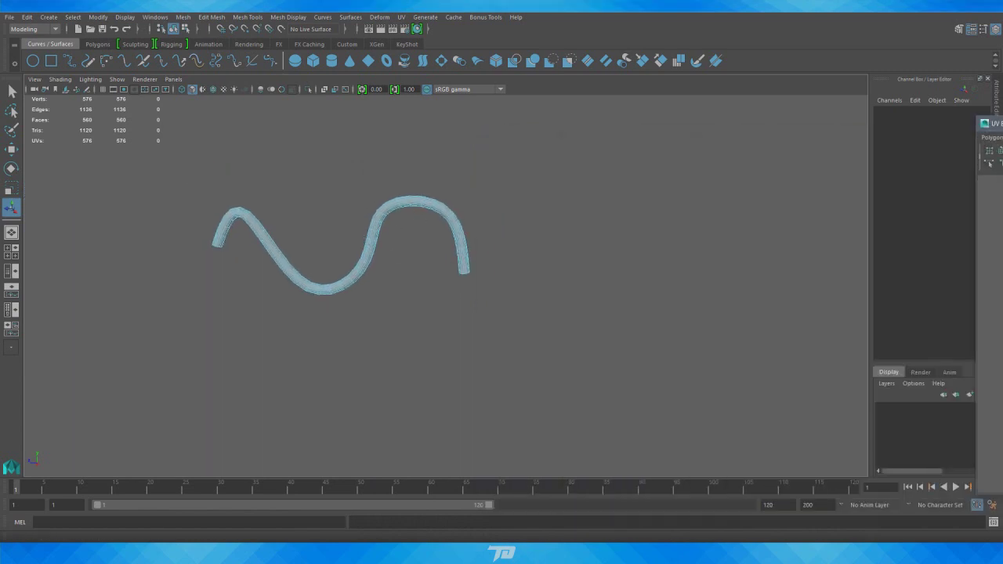
Show the grid again and move the whole tube up to about 4.3 in Translate Y, away from its curve.
left_click(103, 89)
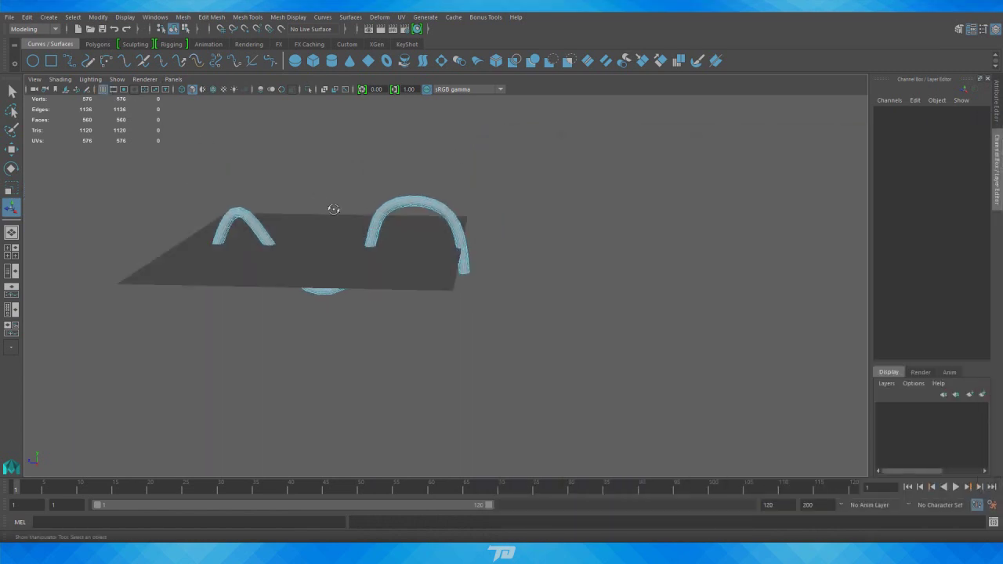
left_click_drag(339, 210, 350, 217, "alt")
right_click_drag(349, 217, 396, 117, "alt")
right_click_drag(388, 202, 331, 214, "alt")
middle_click_drag(330, 213, 381, 292, "alt")
key("w")
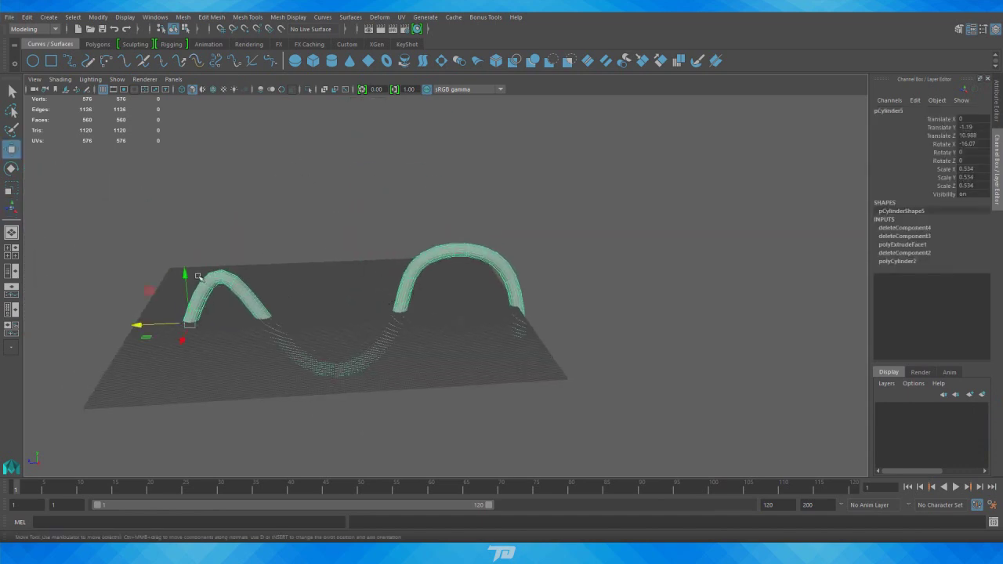
left_click_drag(183, 274, 356, 195)
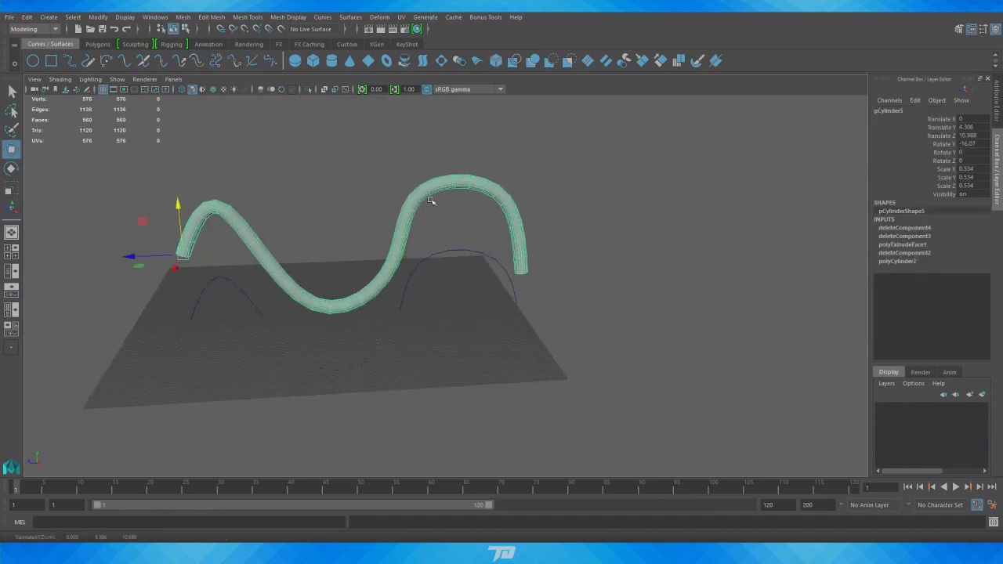
Select the wavy curve, delete all construction history in the scene, and delete the curve.
left_click_drag(407, 227, 477, 275, "alt")
left_click(459, 248)
scroll(492, 248, "up", 3)
right_click_drag(457, 230, 498, 213)
left_click(470, 229)
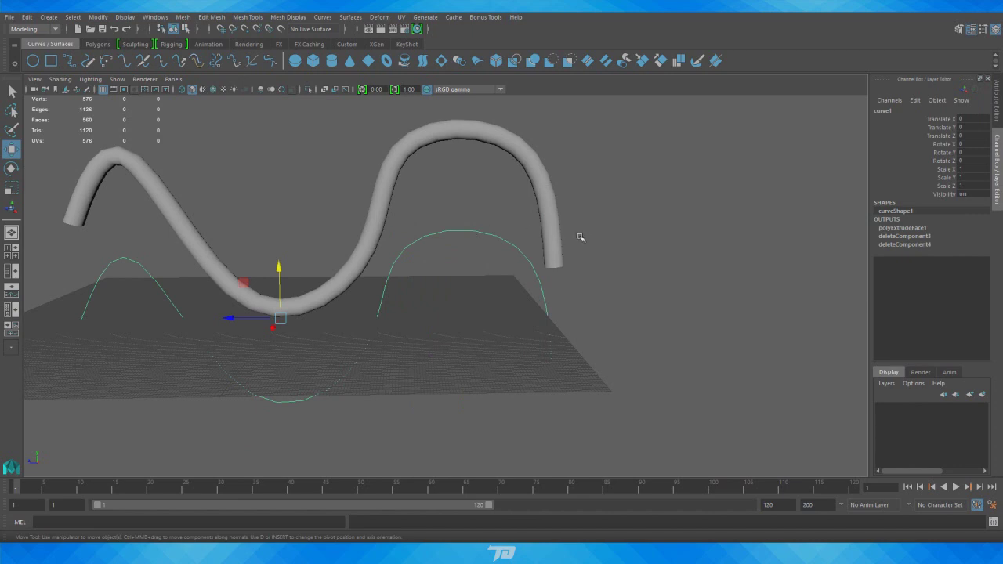
right_click_drag(564, 237, 408, 263, "alt")
left_click_drag(408, 262, 530, 310, "alt")
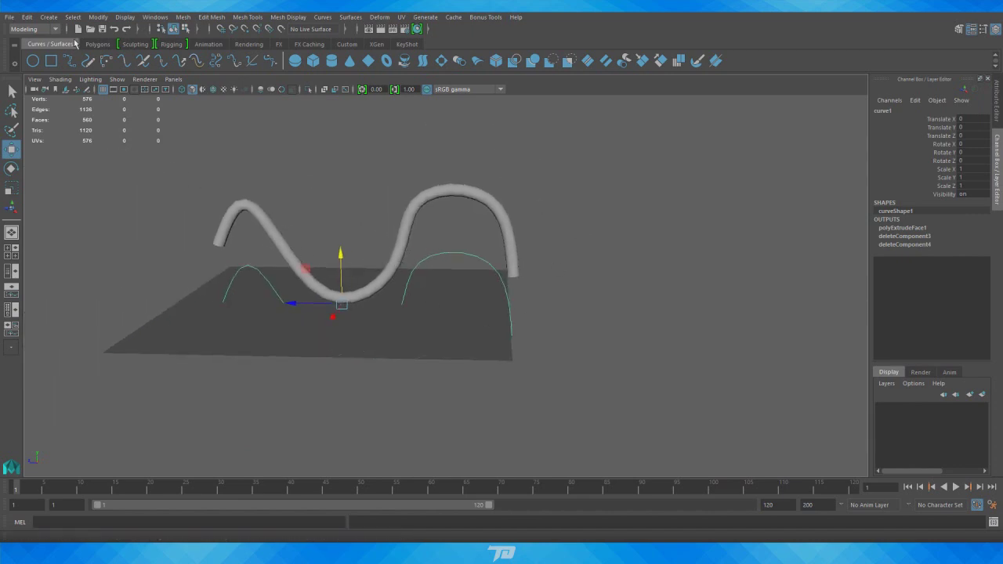
left_click(26, 16)
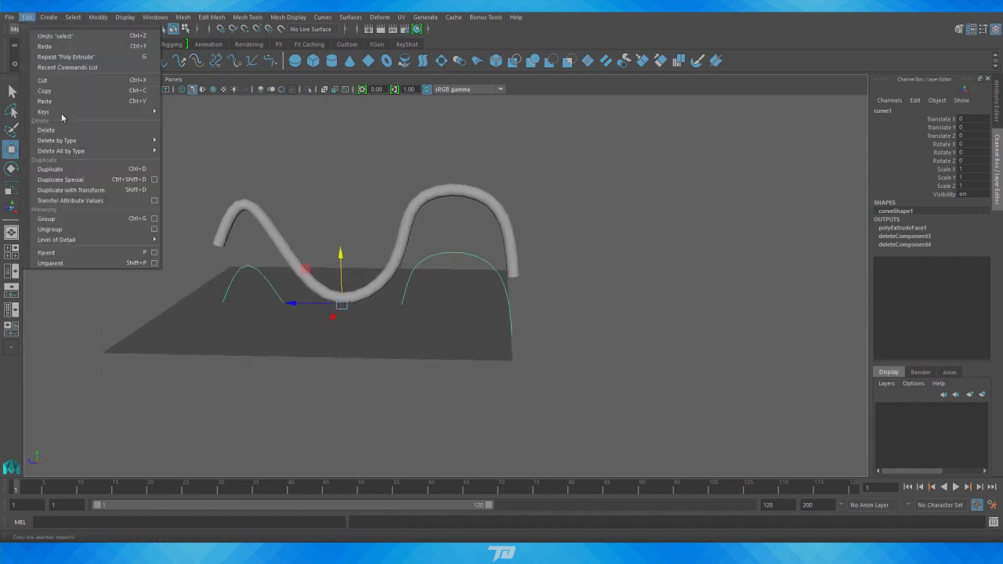
mouse_move(85, 153)
left_click(232, 162)
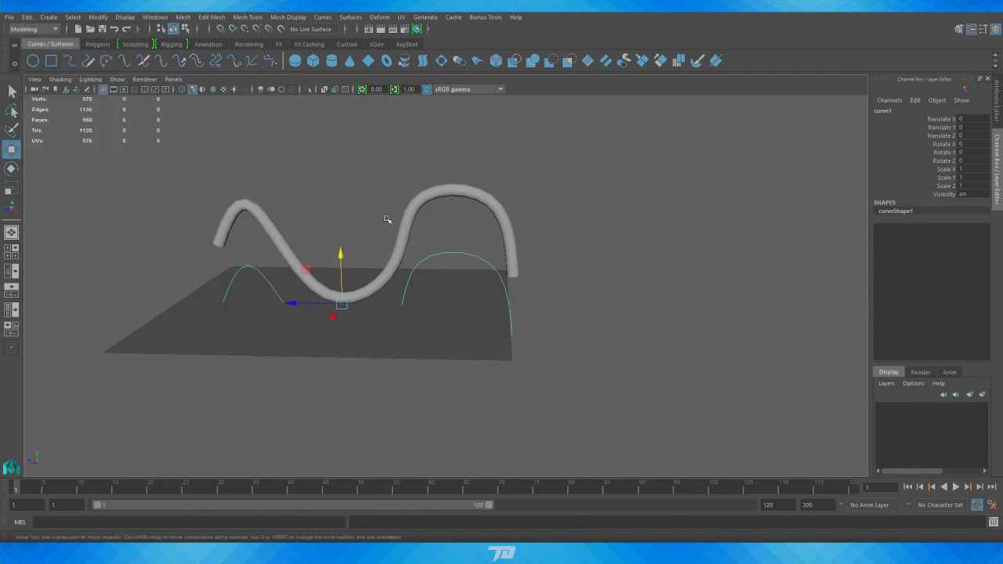
key("Delete")
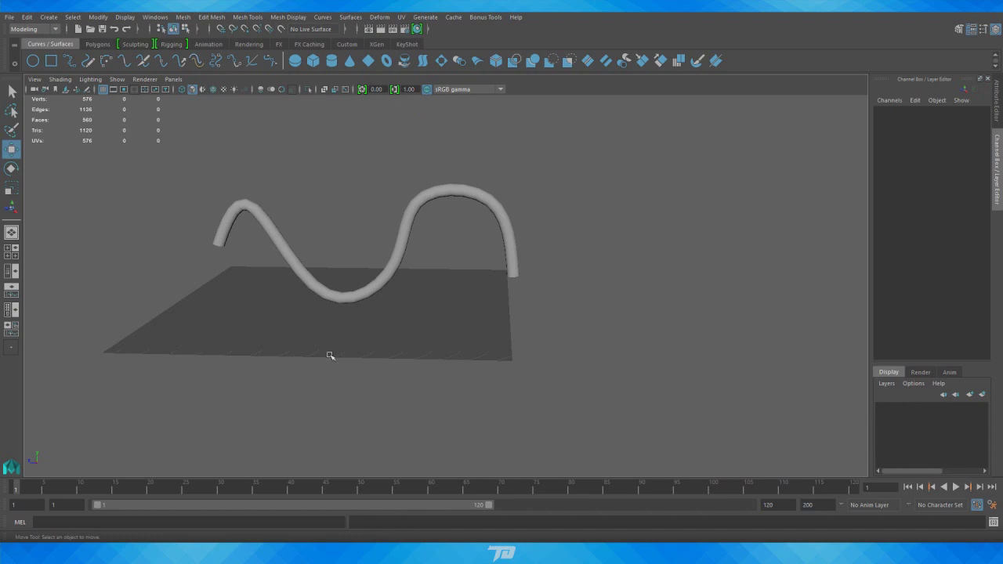
Assign a new Lambert material to the tube.
left_click_drag(346, 328, 399, 334, "alt")
left_click(445, 249)
right_click_drag(452, 223, 472, 493)
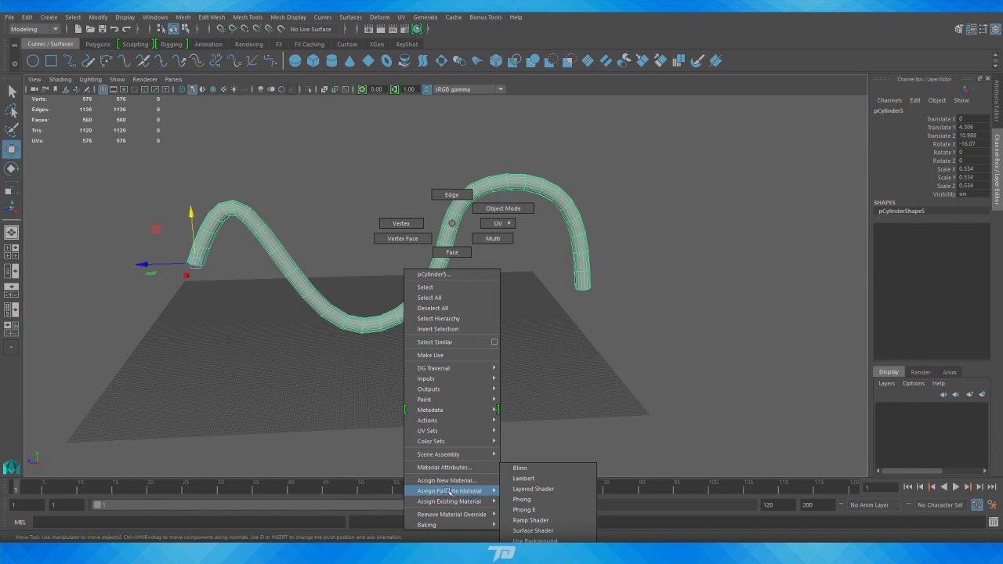
right_click_drag(486, 491, 526, 478)
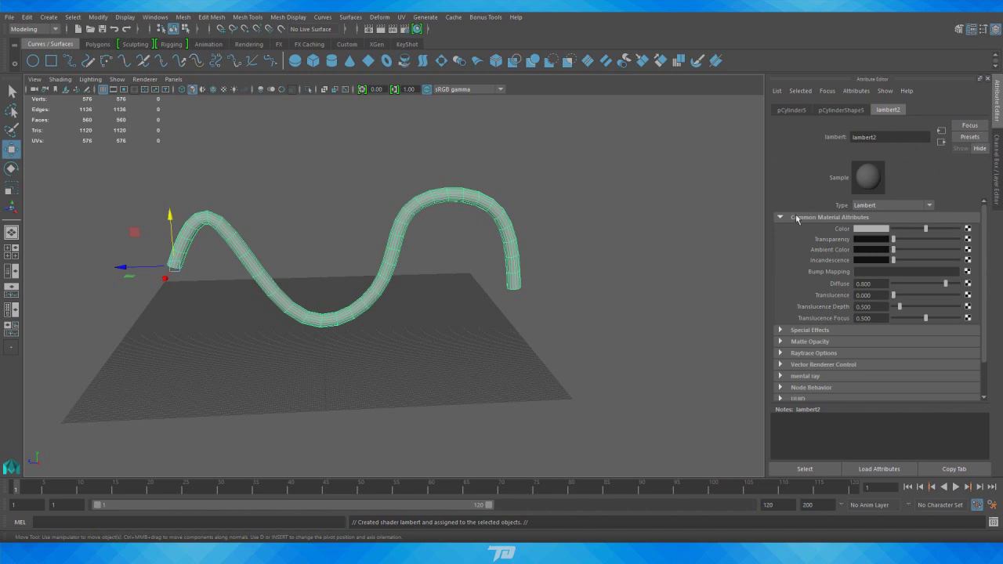
Map a Checker texture to the Lambert's Color and turn on textured display in the viewport.
left_click(969, 228)
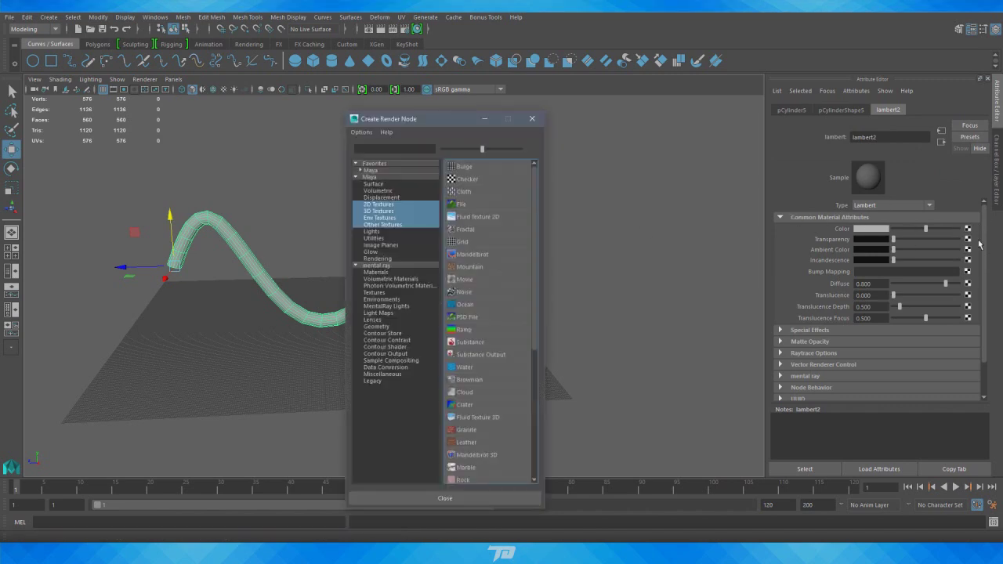
left_click_drag(511, 280, 465, 294, "alt")
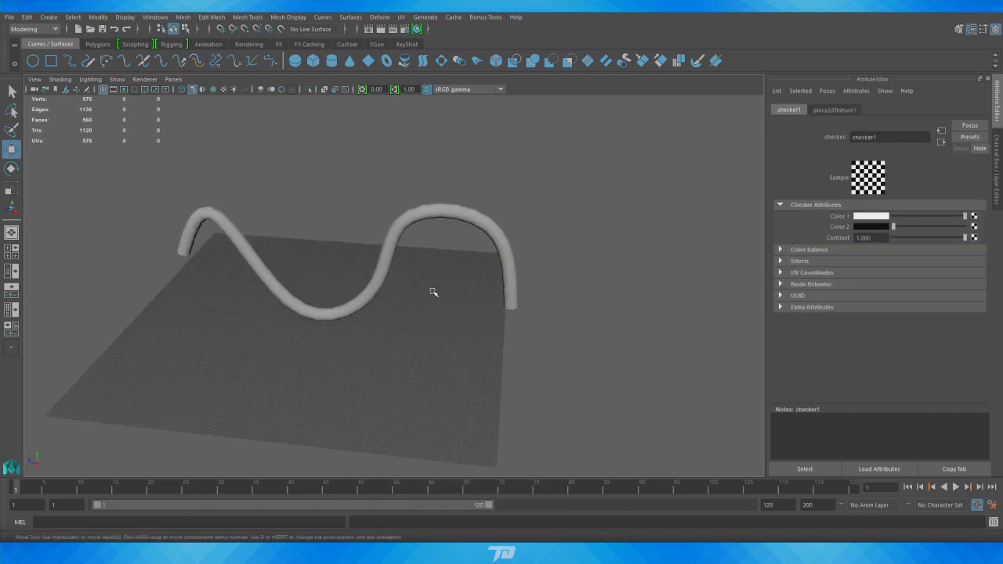
right_click_drag(465, 294, 244, 128, "alt")
middle_click_drag(244, 129, 275, 142, "alt")
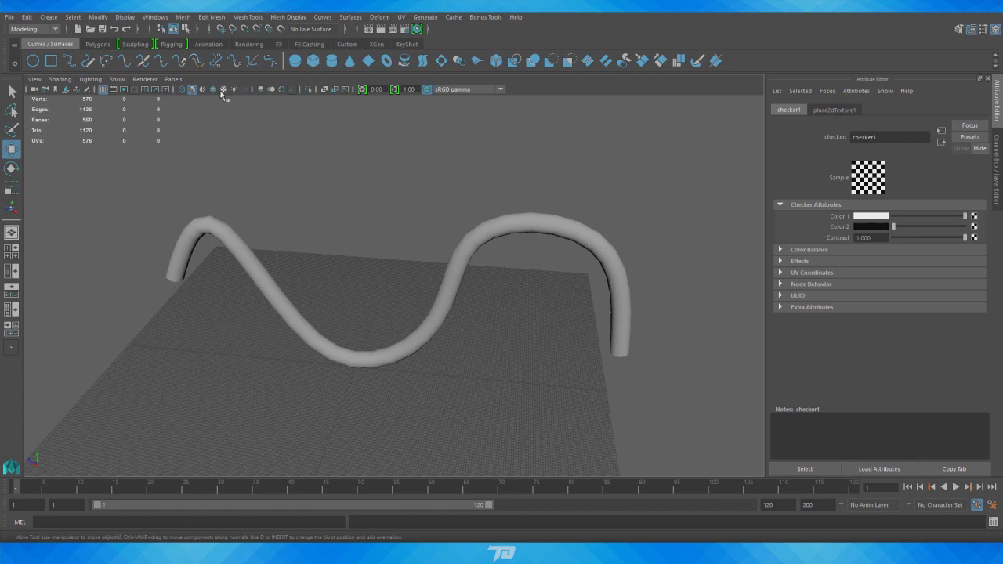
left_click(227, 92)
left_click_drag(353, 217, 391, 302, "alt")
left_click_drag(558, 255, 369, 284, "alt")
left_click_drag(501, 206, 161, 184, "alt")
Bring up the UV Editor beside the viewport, select the tube, and unitize its UVs.
left_click_drag(1002, 314, 591, 80)
right_click_drag(276, 226, 332, 211)
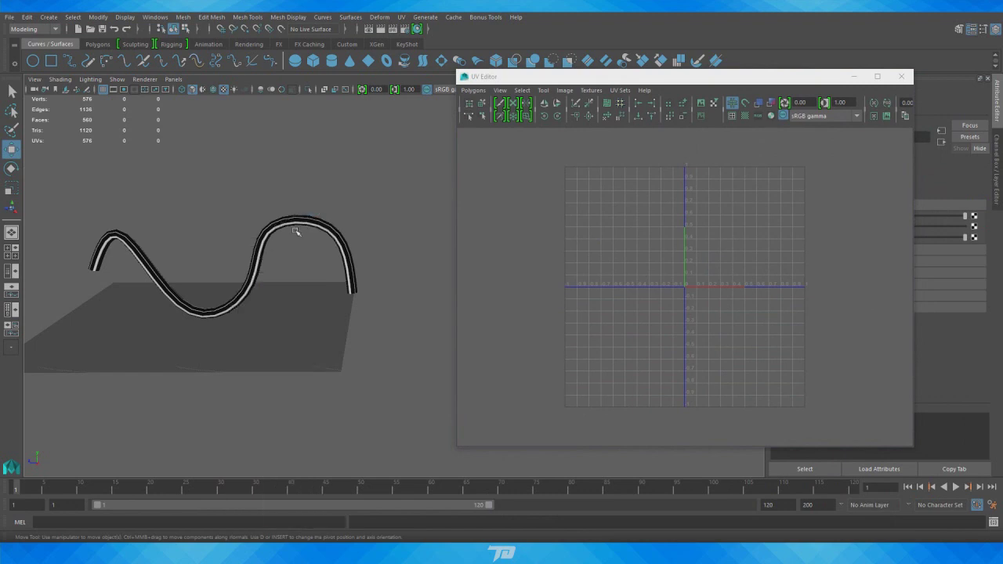
left_click(303, 222)
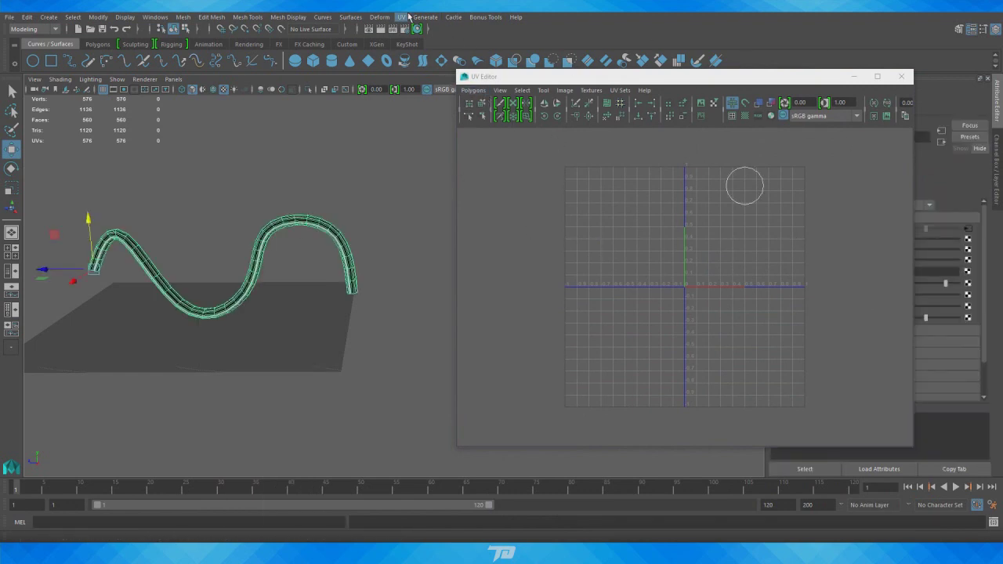
left_click(408, 16)
left_click(686, 78)
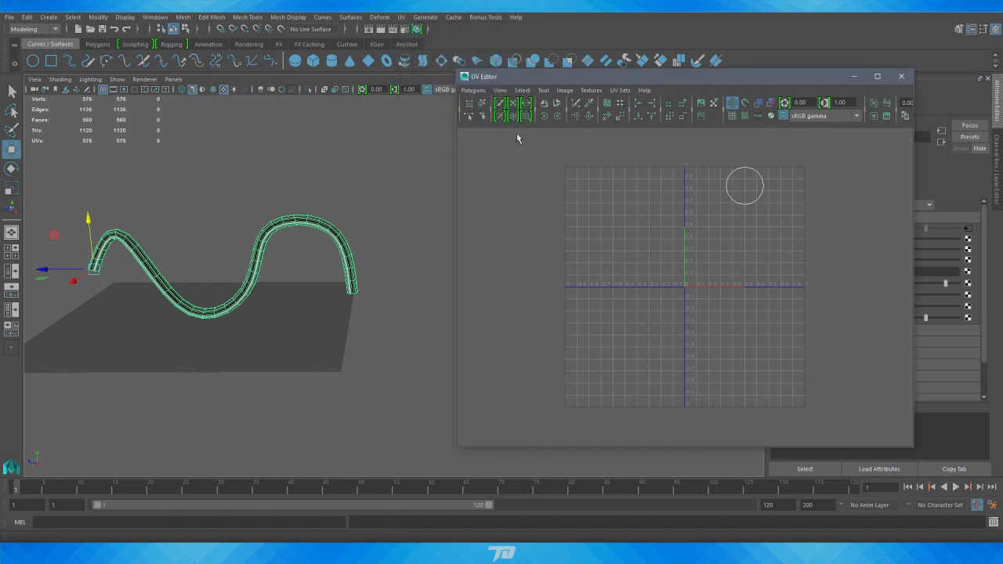
left_click(474, 90)
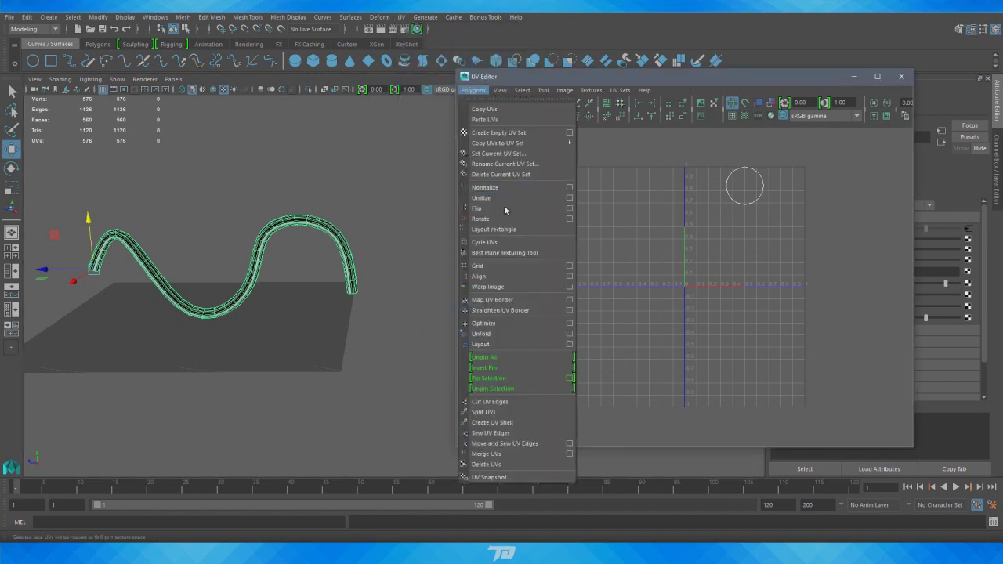
left_click(481, 198)
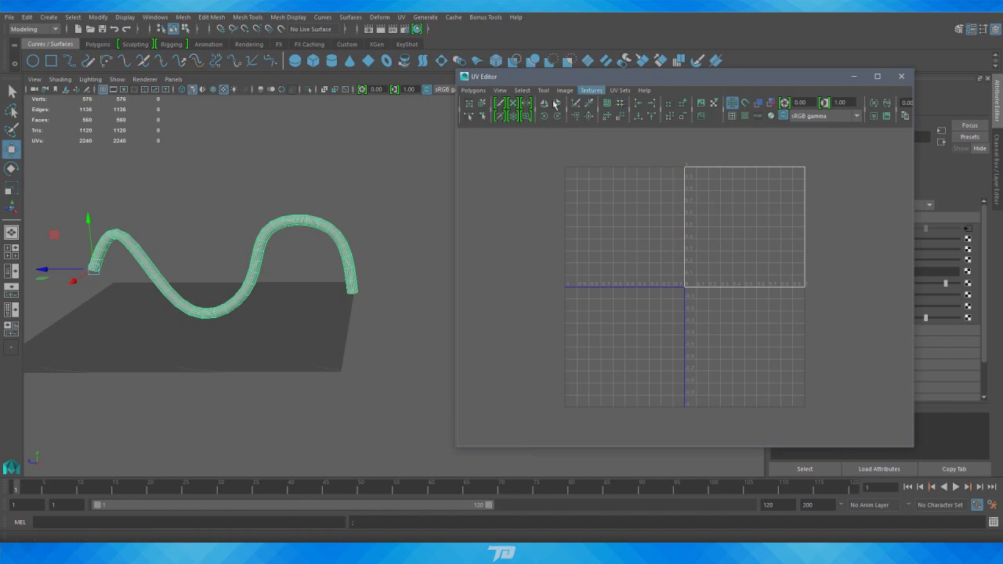
Examine the checker pattern along the tube's bends up close.
right_click_drag(369, 306, 664, 327, "alt")
middle_click_drag(227, 261, 486, 372, "alt")
middle_click_drag(175, 311, 473, 353, "alt")
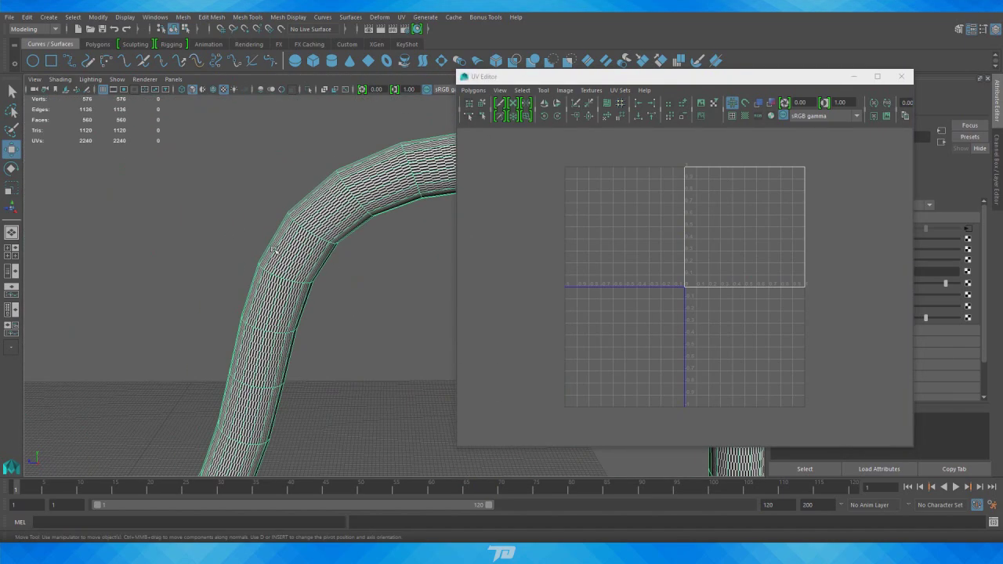
left_click_drag(358, 257, 345, 264, "alt")
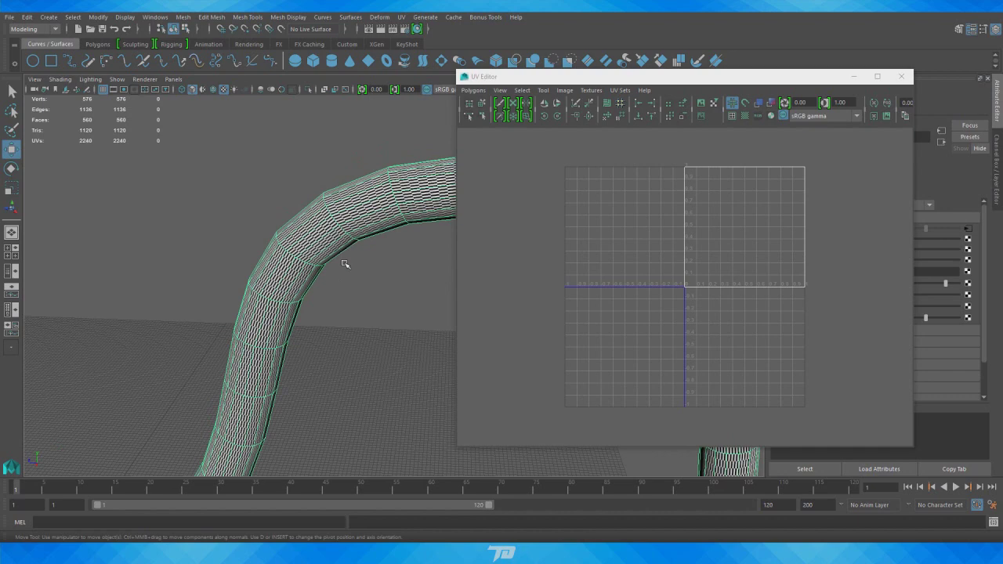
right_click_drag(407, 354, 278, 345, "alt")
left_click_drag(278, 344, 284, 334, "alt")
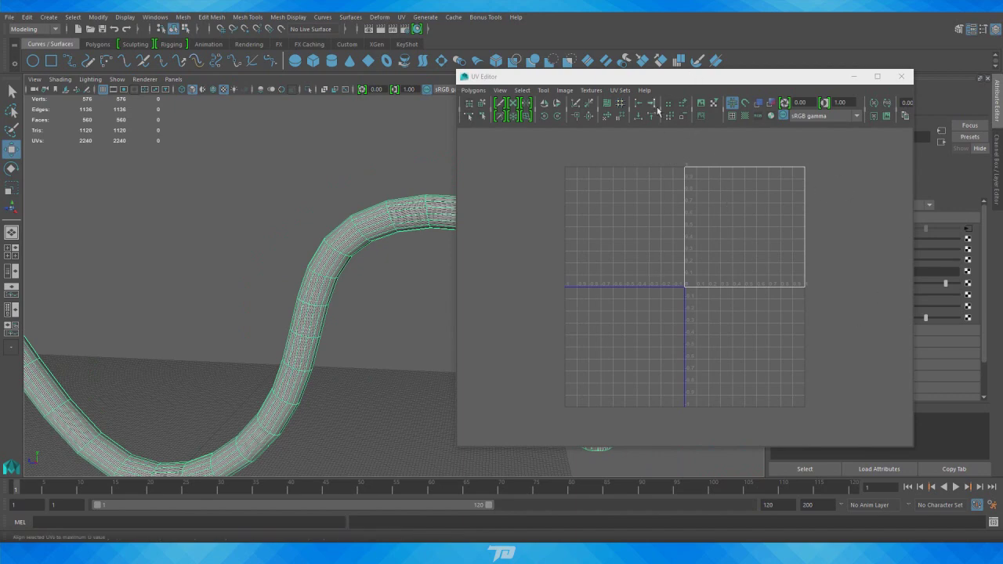
right_click_drag(287, 317, 400, 305, "alt")
middle_click_drag(218, 252, 351, 300, "alt")
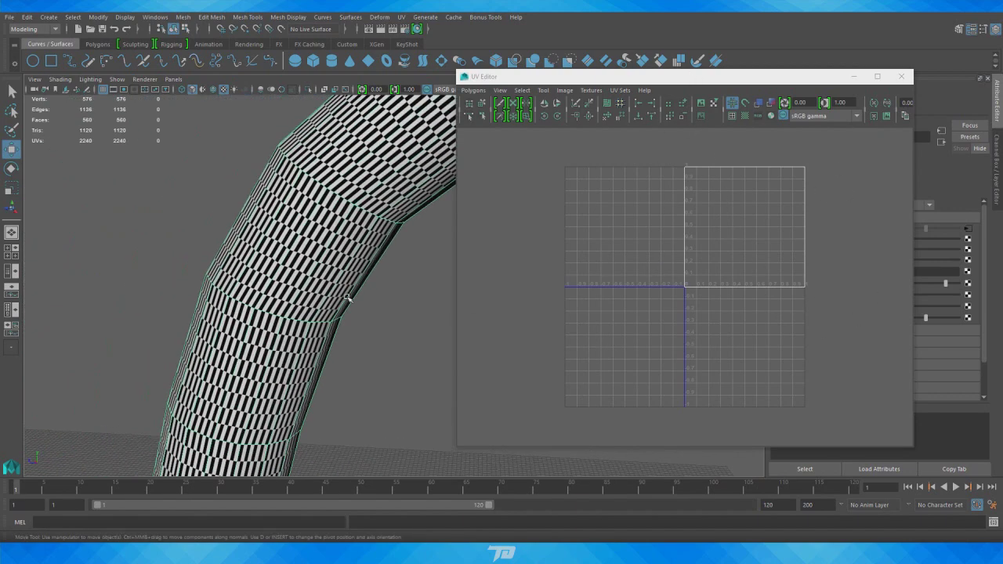
scroll(332, 259, "down", 6)
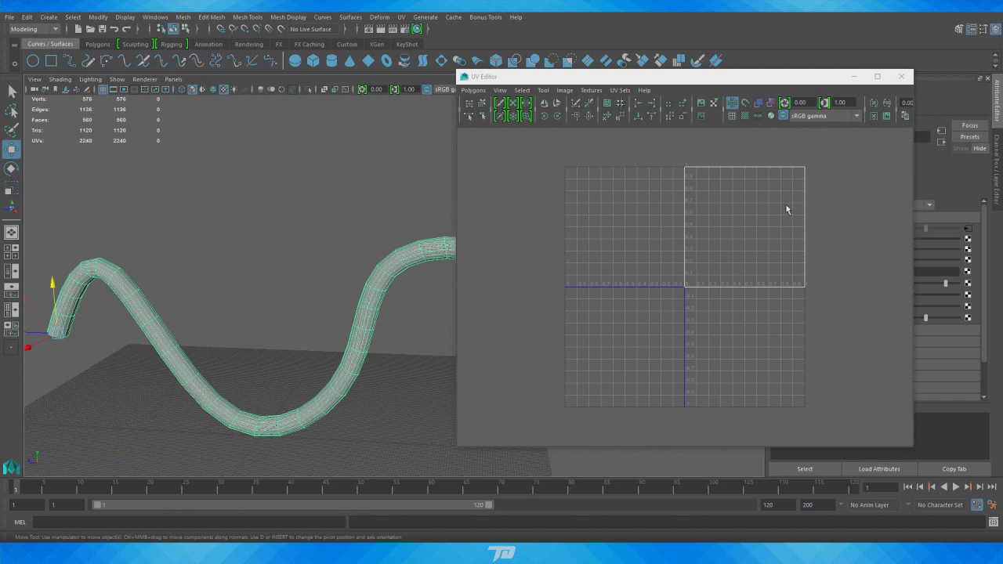
Try to move one of the stacked UV shells sideways out of the 0-1 space and undo the move.
right_click(749, 219)
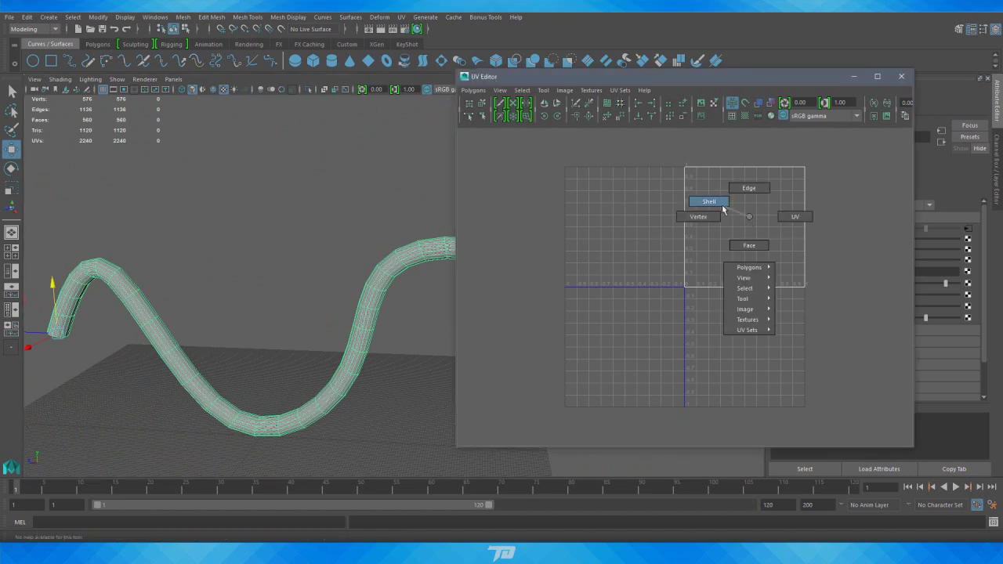
right_click_drag(722, 206, 719, 205)
left_click(735, 215)
left_click_drag(807, 227, 686, 228)
key("ctrl+z")
Examine how the checker texture fills individual faces of the tube.
right_click_drag(171, 376, 816, 357, "alt")
middle_click_drag(345, 327, 242, 312, "alt")
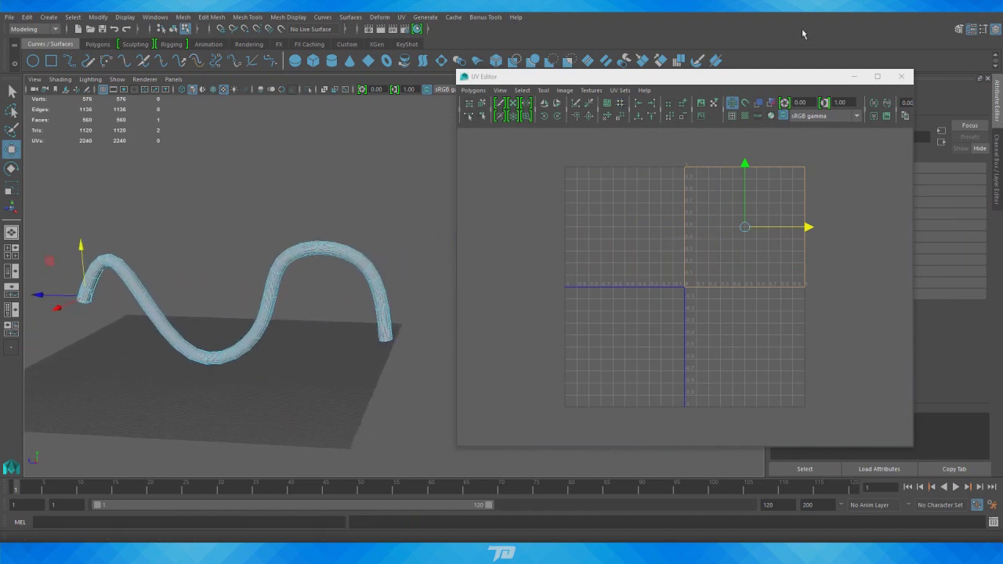
left_click_drag(128, 342, 211, 338, "alt")
right_click_drag(211, 338, 648, 361, "alt")
right_click_drag(345, 329, 475, 324, "alt")
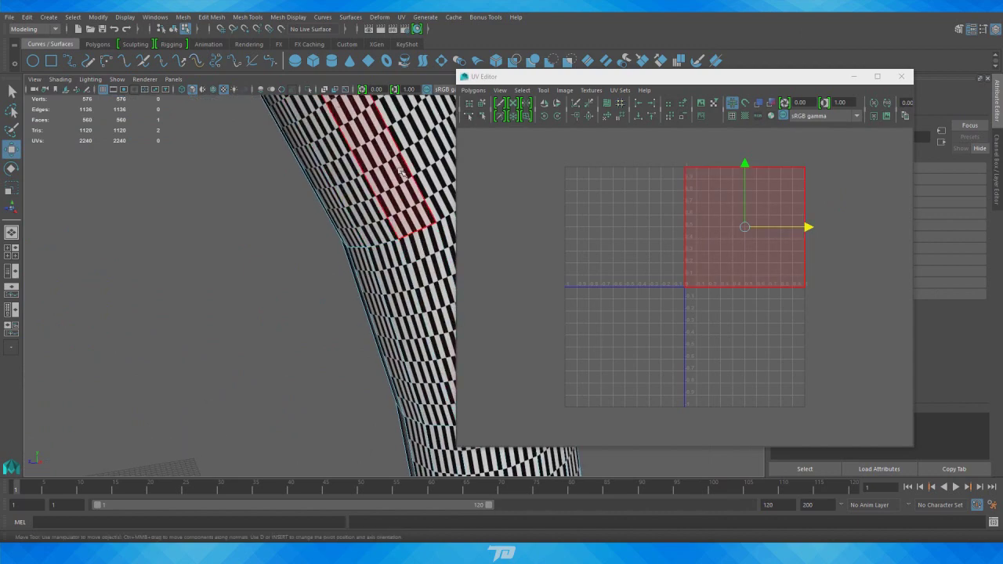
right_click_drag(352, 188, 47, 260, "alt")
right_click_drag(224, 286, 181, 296, "alt")
left_click_drag(319, 307, 251, 309, "alt")
right_click_drag(251, 309, 478, 307, "alt")
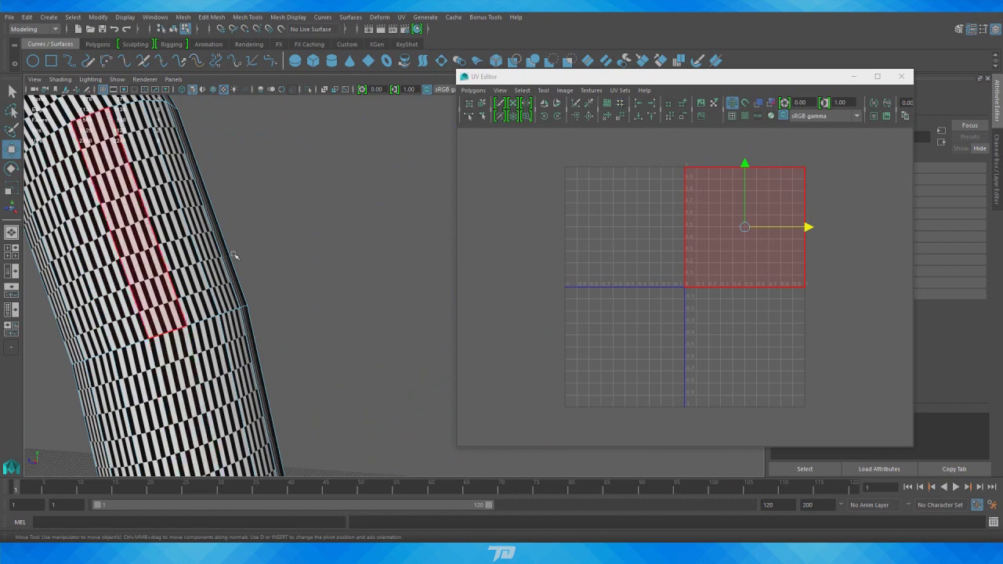
Switch the tube to edge selection and select all of its edges.
key("F8")
key("f")
right_click(332, 237)
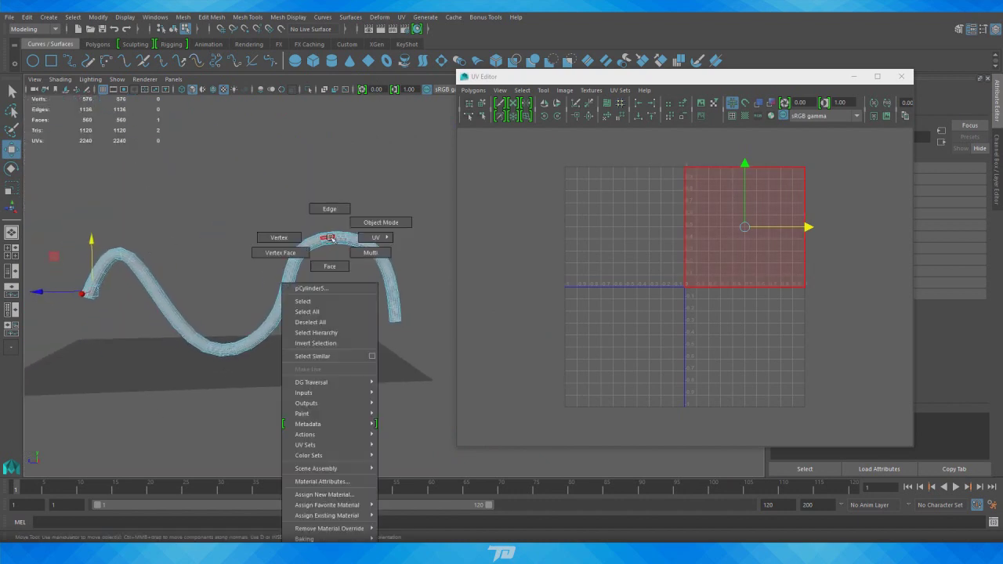
left_click(317, 205)
left_click_drag(317, 206, 251, 256, "alt")
left_click_drag(85, 410, 431, 169)
left_click(473, 90)
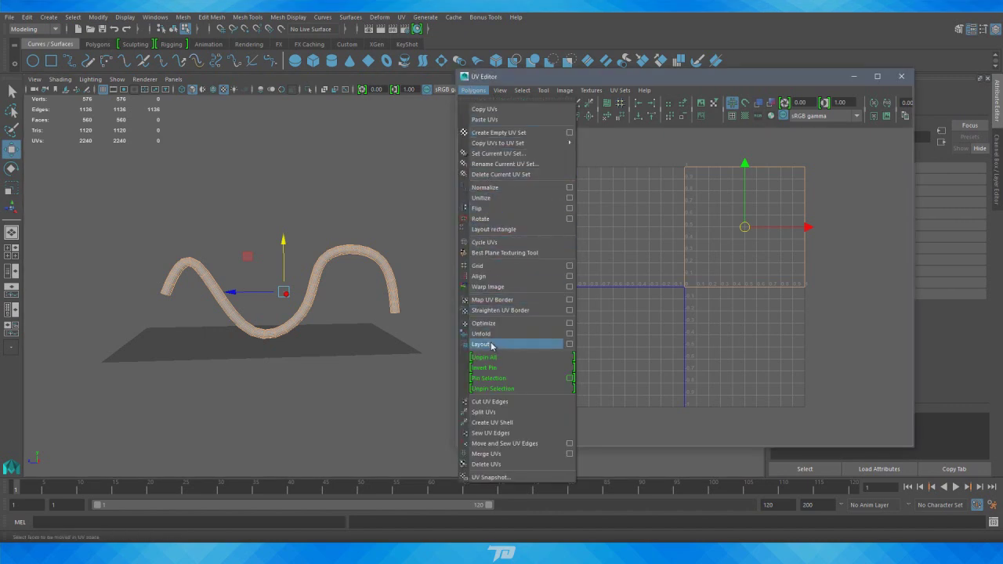
left_click(285, 219)
left_click_drag(102, 155, 449, 391)
Deselect one lengthwise edge loop running along the tube so that it remains as the seam.
left_click_drag(281, 351, 305, 328, "alt")
scroll(361, 297, "up", 4)
scroll(285, 347, "up", 5)
right_click_drag(305, 328, 357, 345, "alt")
middle_click_drag(357, 345, 366, 259, "alt")
right_click_drag(366, 258, 225, 319, "alt")
left_click_drag(290, 310, 245, 338, "alt")
middle_click_drag(264, 320, 370, 252, "alt")
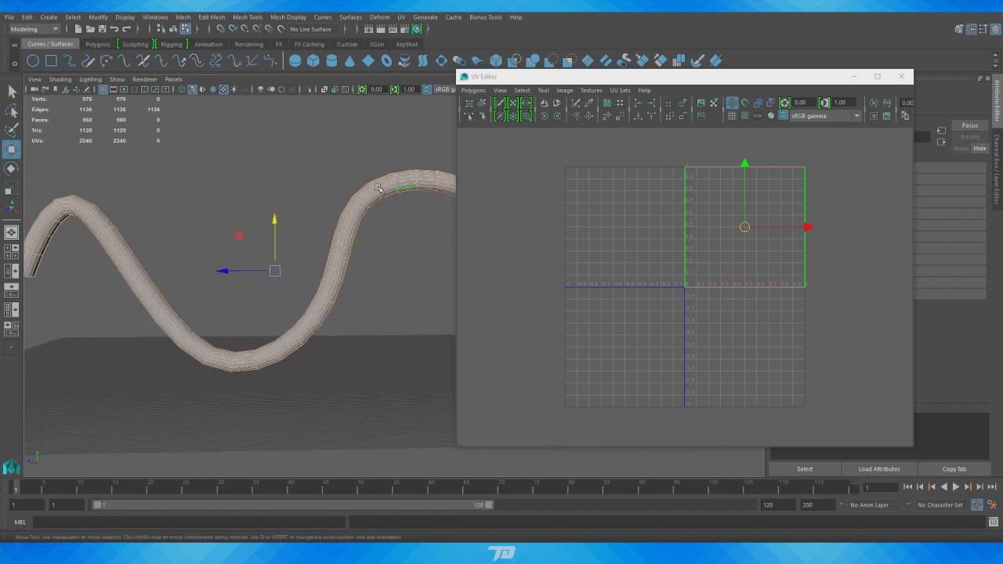
right_click_drag(350, 341, 180, 336, "alt")
left_click_drag(180, 337, 216, 340, "alt")
right_click_drag(216, 341, 374, 338, "alt")
left_click_drag(266, 335, 348, 301, "alt")
right_click_drag(337, 341, 371, 315, "alt")
double_click(279, 316)
left_click_drag(279, 316, 362, 222, "alt")
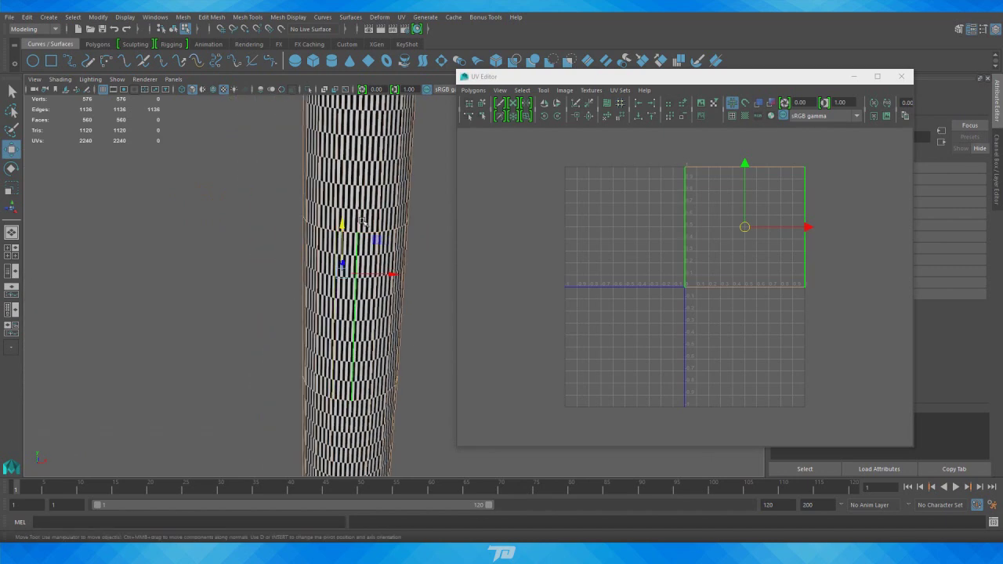
double_click(355, 360, "ctrl")
Cut the UVs along the selected edges of the tube.
right_click_drag(376, 427, 211, 435, "alt")
left_click_drag(212, 435, 406, 418, "alt")
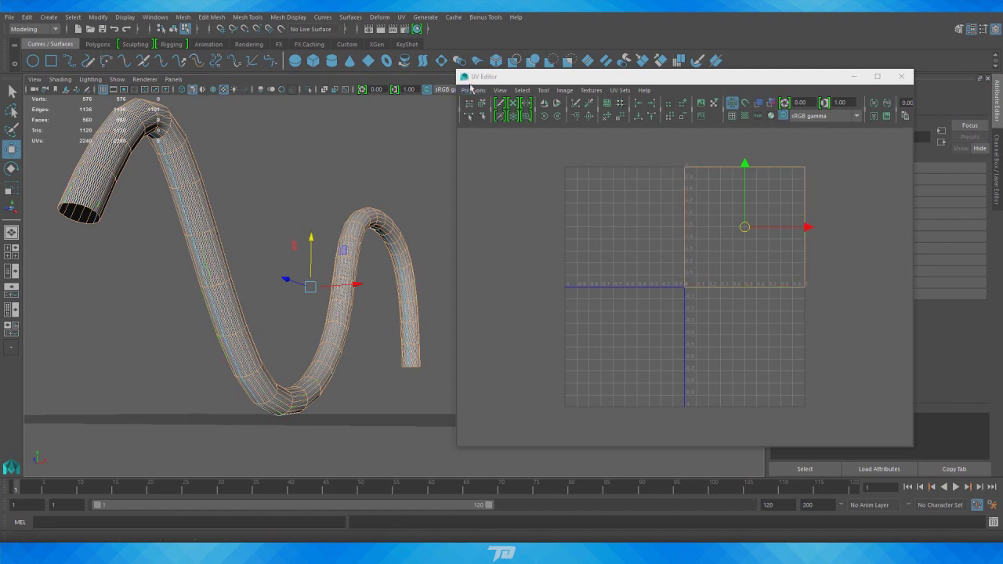
left_click(473, 90)
left_click(499, 402)
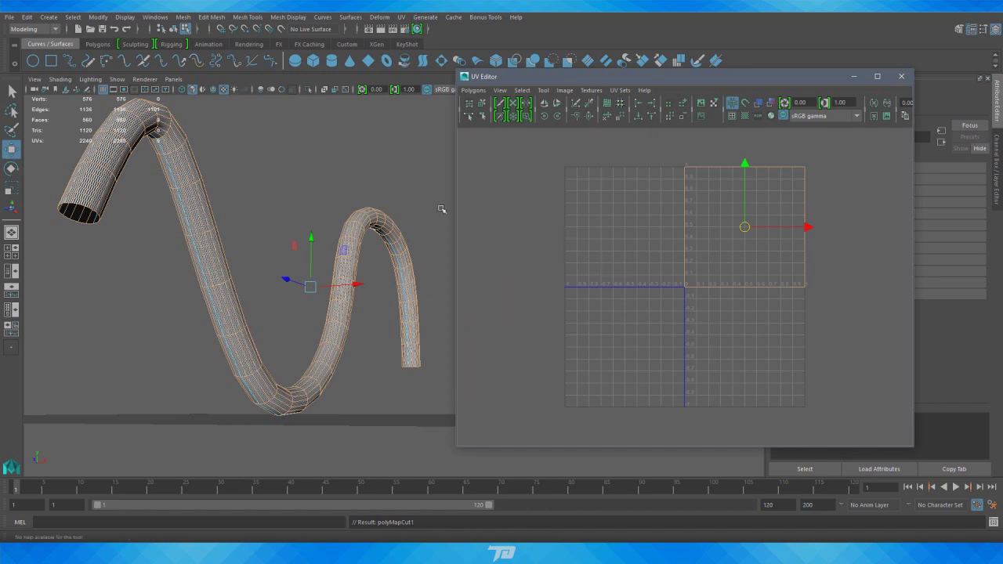
Move and sew the UVs of the selected edges into one continuous grid.
scroll(269, 274, "down", 5)
left_click_drag(268, 275, 216, 284, "alt")
middle_click_drag(216, 284, 146, 278, "alt")
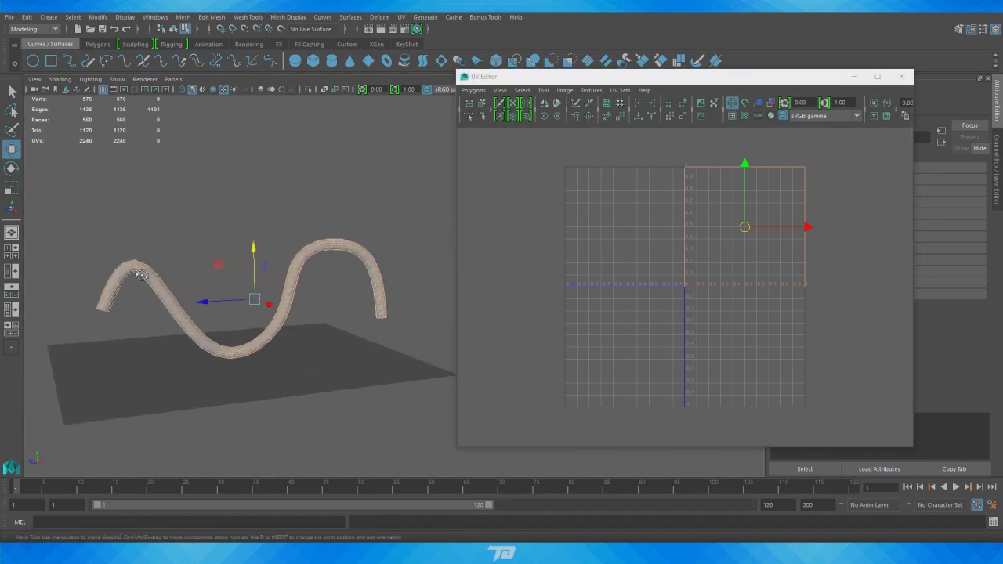
left_click_drag(146, 278, 135, 277, "alt")
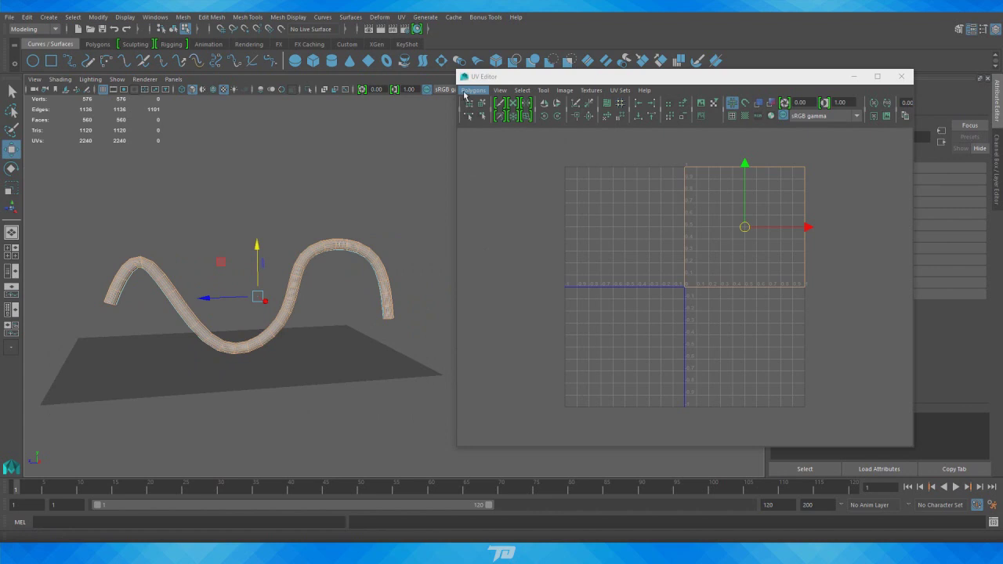
left_click(473, 92)
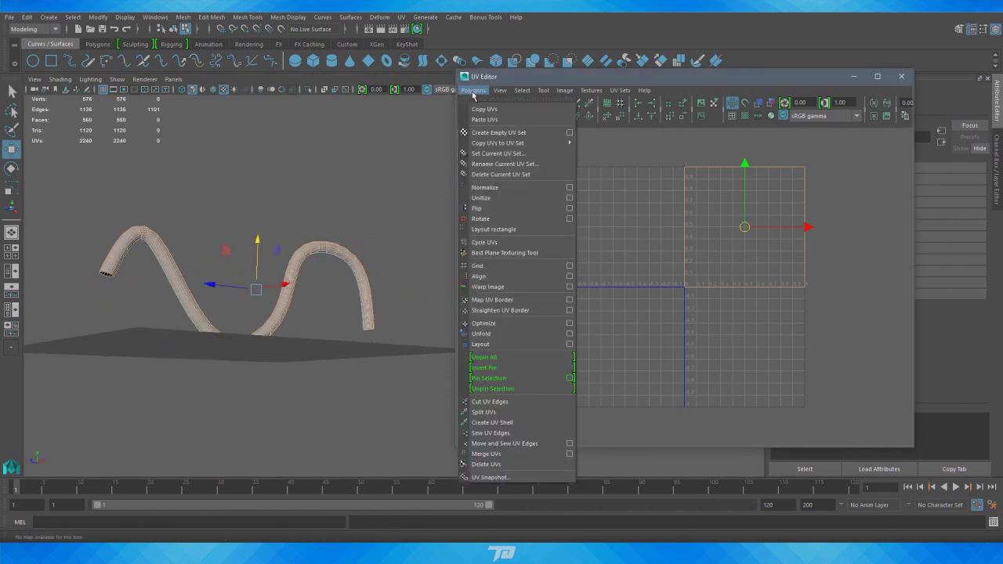
left_click(504, 444)
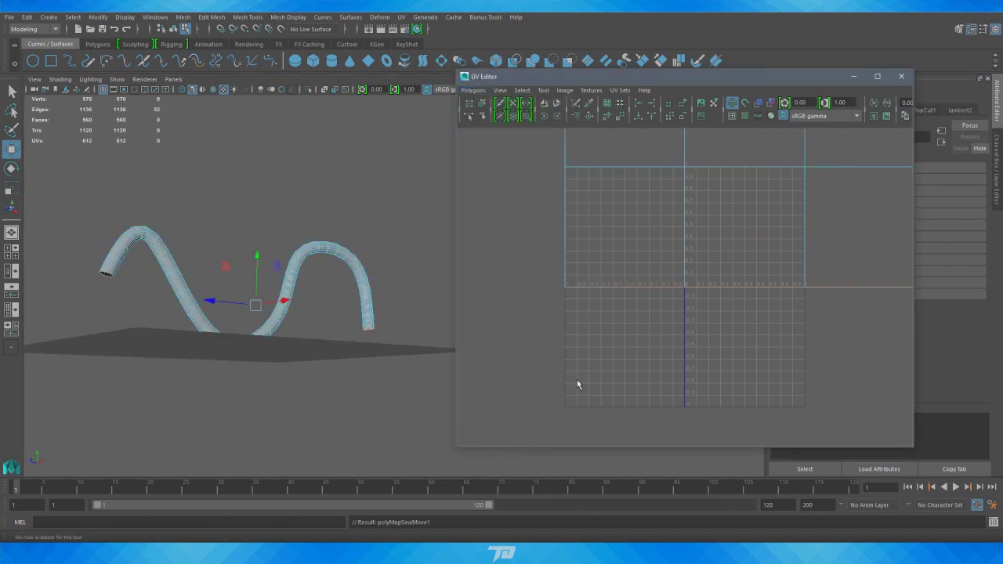
Examine the sewn UV grid and the checker pattern over the whole tube.
right_click_drag(681, 307, 524, 257, "alt")
right_click_drag(813, 239, 763, 192, "alt")
middle_click_drag(707, 210, 683, 258, "alt")
scroll(683, 257, "up", 3)
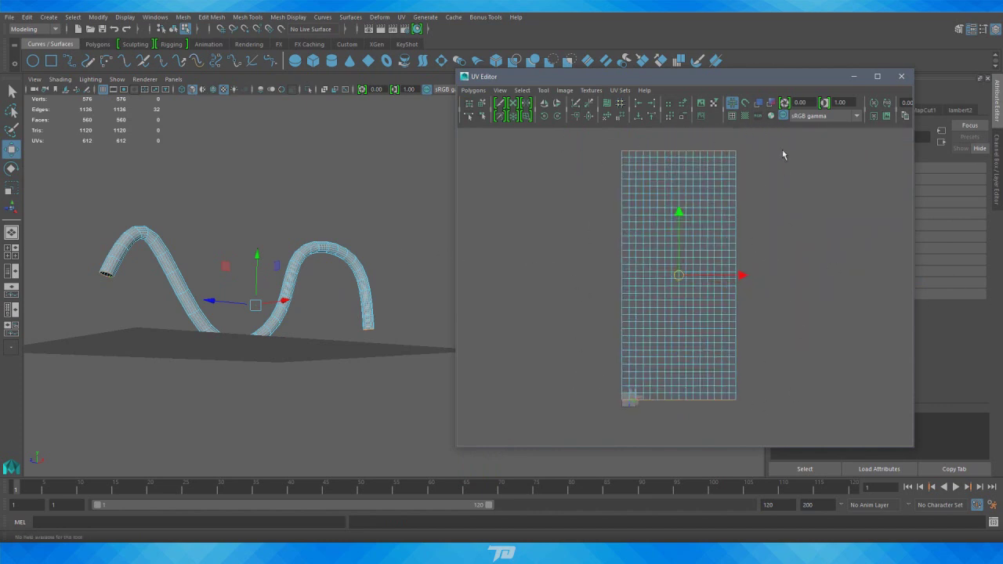
left_click_drag(206, 242, 156, 306, "alt")
right_click_drag(157, 307, 429, 244, "alt")
middle_click_drag(211, 165, 408, 247, "alt")
right_click_drag(118, 184, 11, 245, "alt")
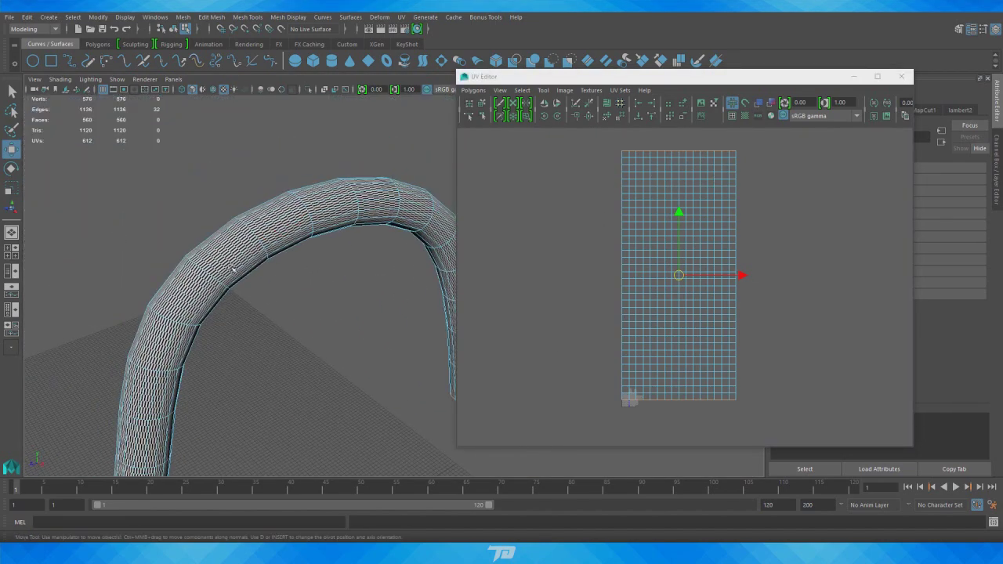
left_click_drag(175, 352, 315, 342, "alt")
middle_click_drag(298, 352, 398, 93, "alt")
right_click_drag(314, 298, 166, 318, "alt")
left_click_drag(165, 318, 161, 286, "alt")
middle_click_drag(161, 285, 36, 304, "alt")
left_click_drag(153, 297, 229, 277, "alt")
Switch to UV selection in the UV Editor and select all UVs of the grid.
right_click(674, 250)
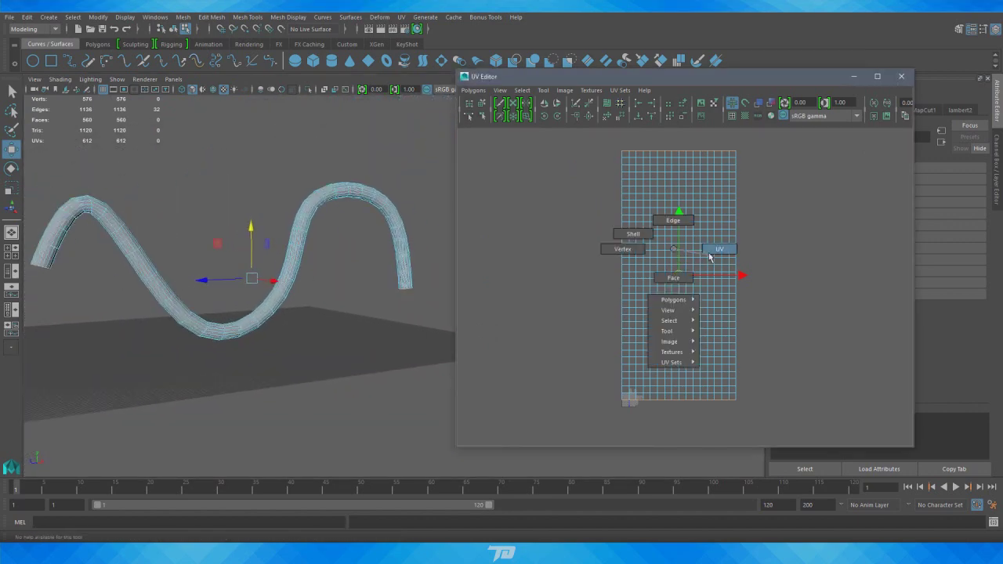
right_click_drag(708, 257, 710, 259)
scroll(682, 290, "down", 3)
left_click_drag(552, 167, 771, 356)
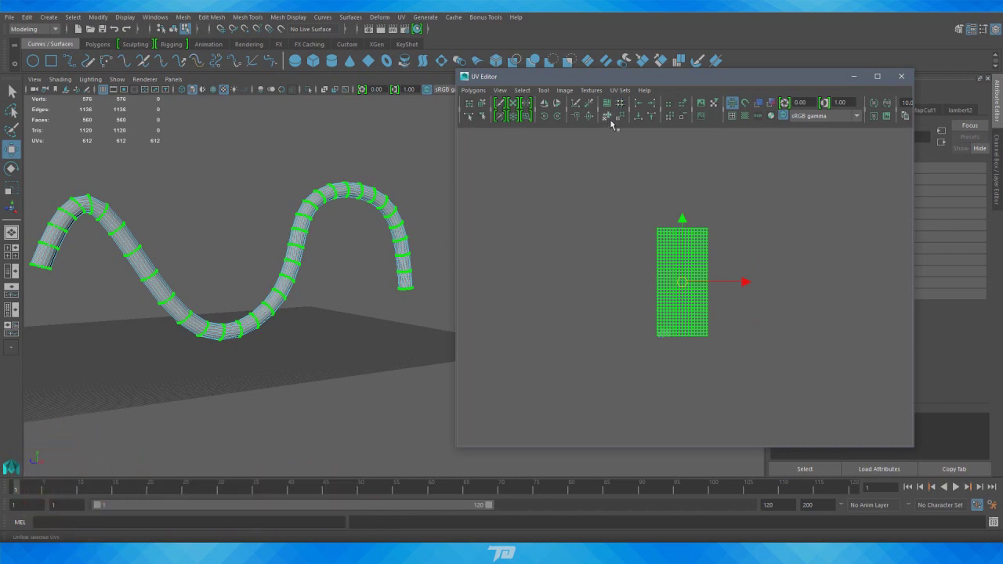
Open the Unfold UVs options and set the unfold constraint to Vertical.
left_click(473, 91)
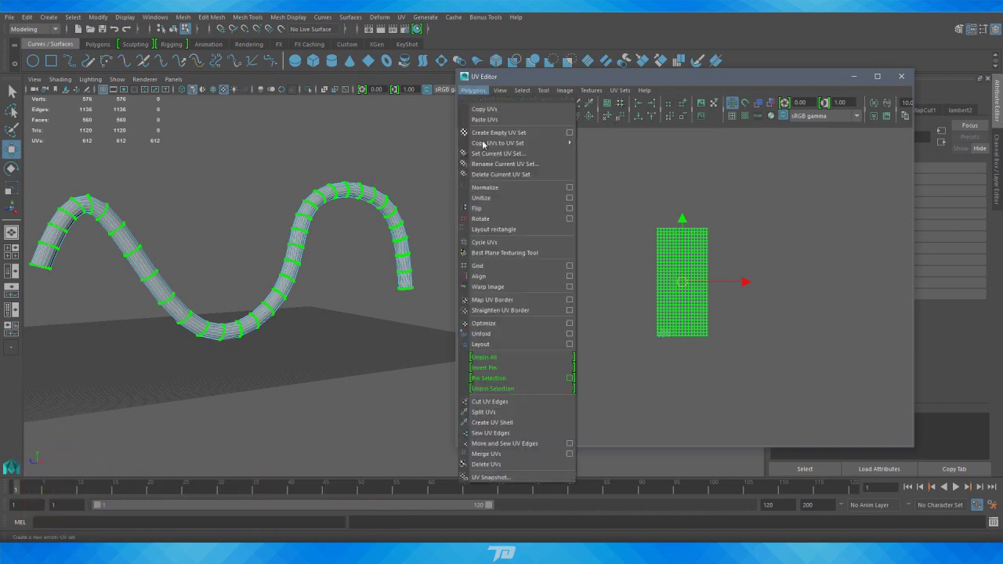
left_click(658, 77)
left_click(608, 117, "shift")
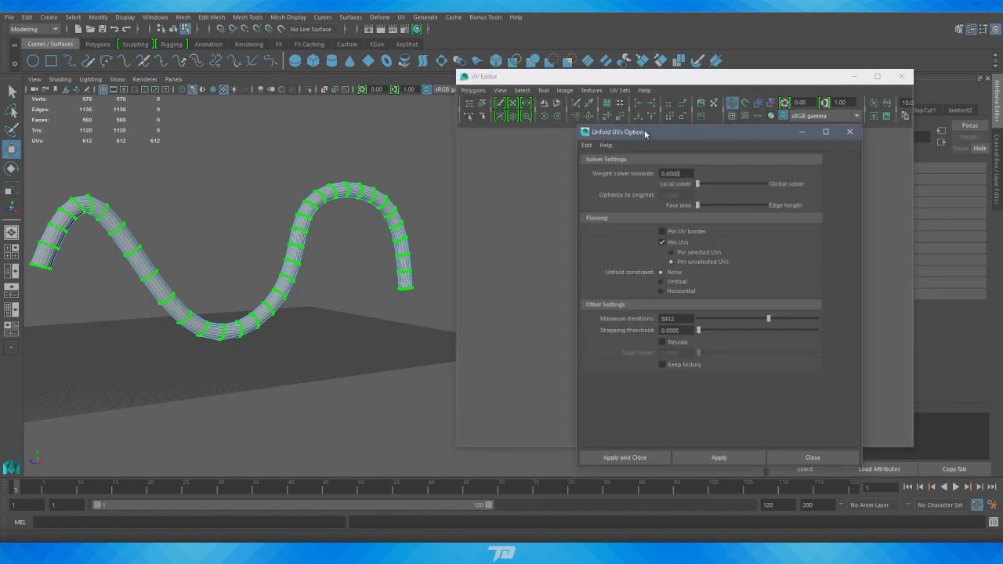
left_click_drag(718, 130, 347, 116)
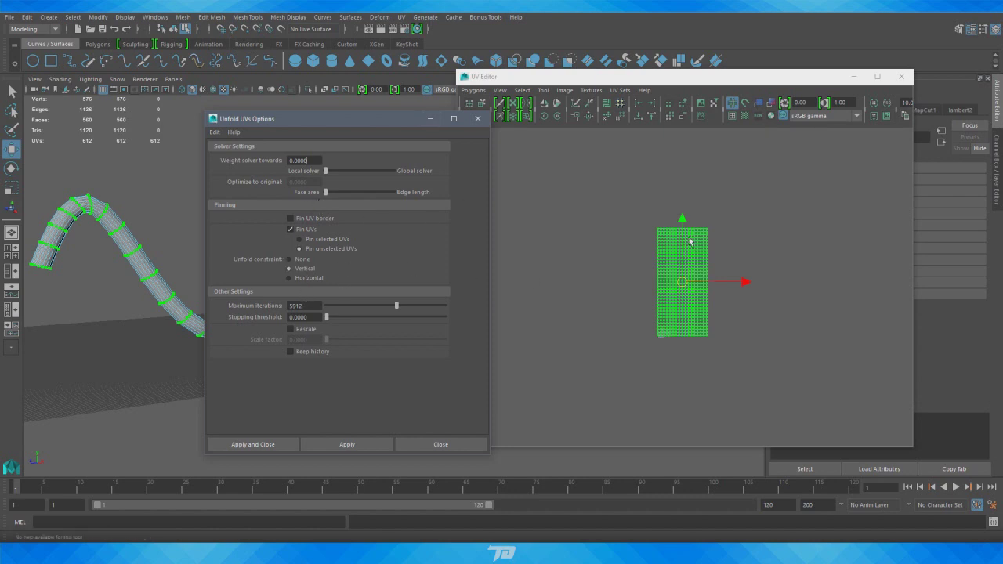
Compare the direction of the selected UV grid with the tube's length in the viewport.
right_click_drag(668, 321, 622, 308, "alt")
right_click_drag(680, 274, 420, 339, "alt")
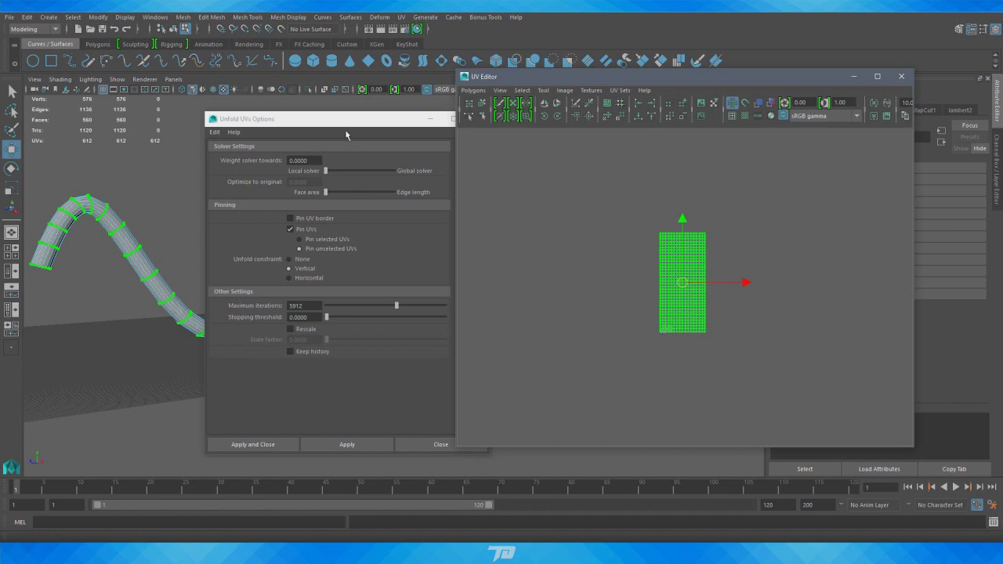
left_click_drag(340, 121, 756, 149)
left_click_drag(196, 259, 332, 180, "alt")
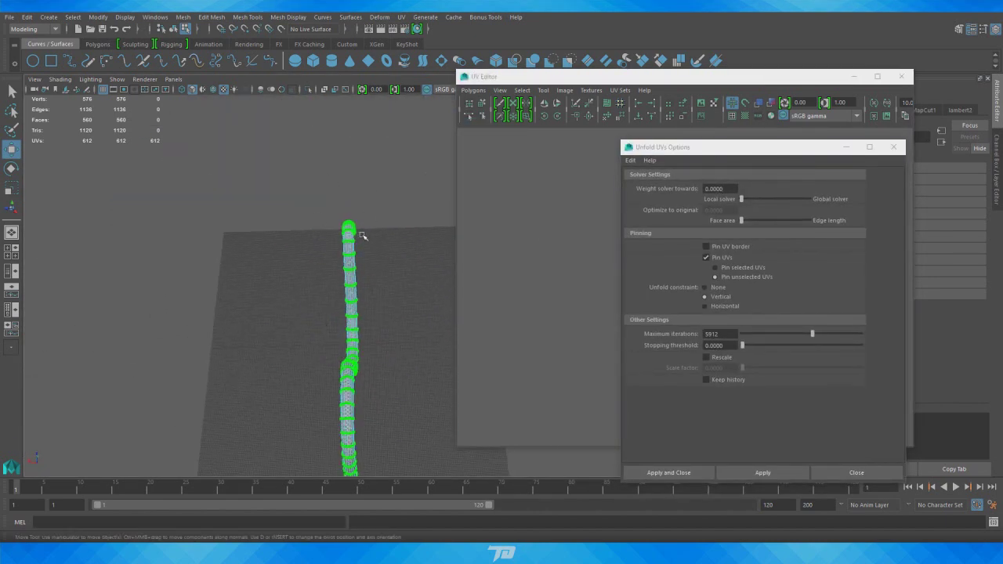
left_click_drag(248, 315, 410, 381, "alt")
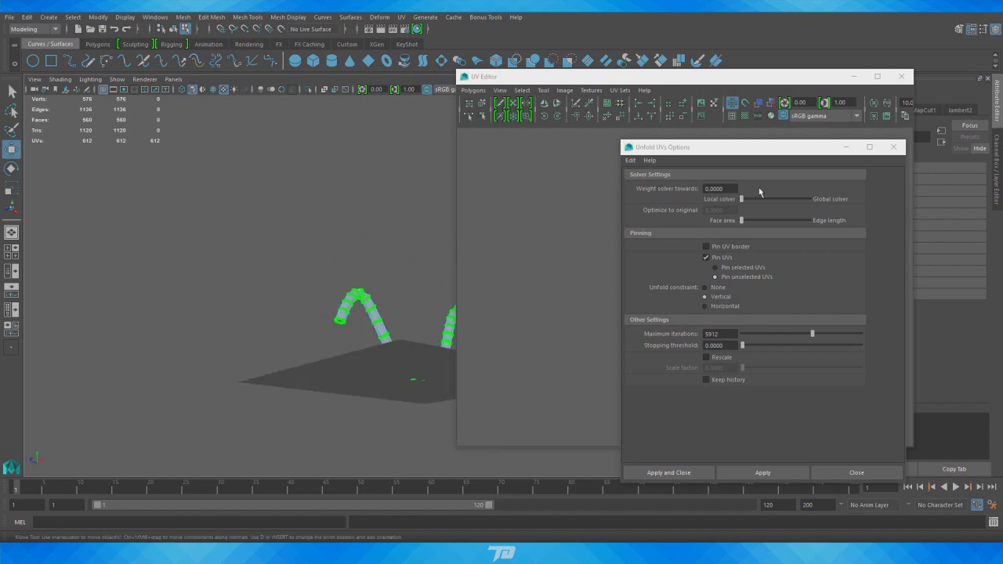
left_click_drag(781, 146, 248, 174)
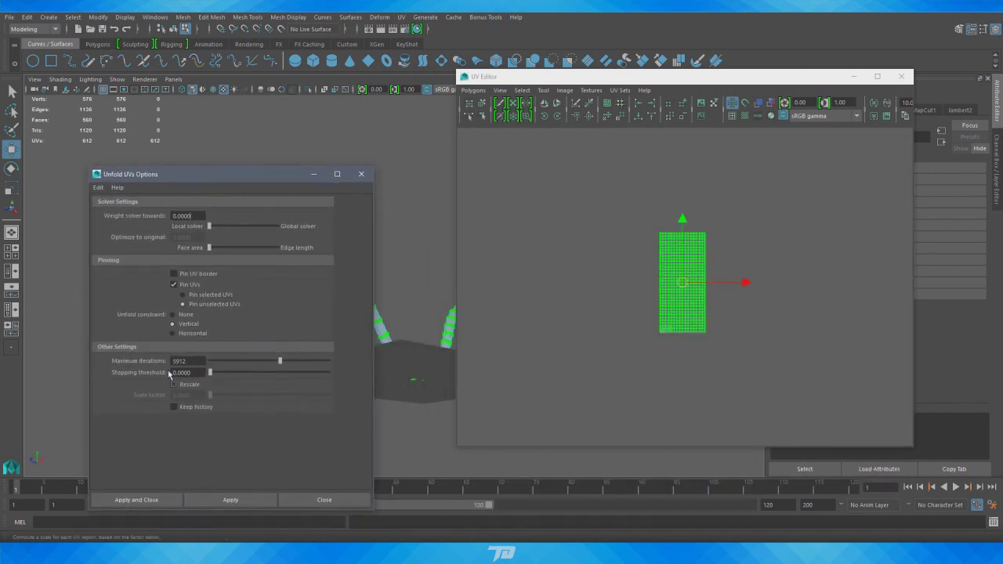
Unfold the selected UVs with the Vertical constraint and move the Unfold UVs options out of the way.
left_click_drag(222, 180, 243, 89)
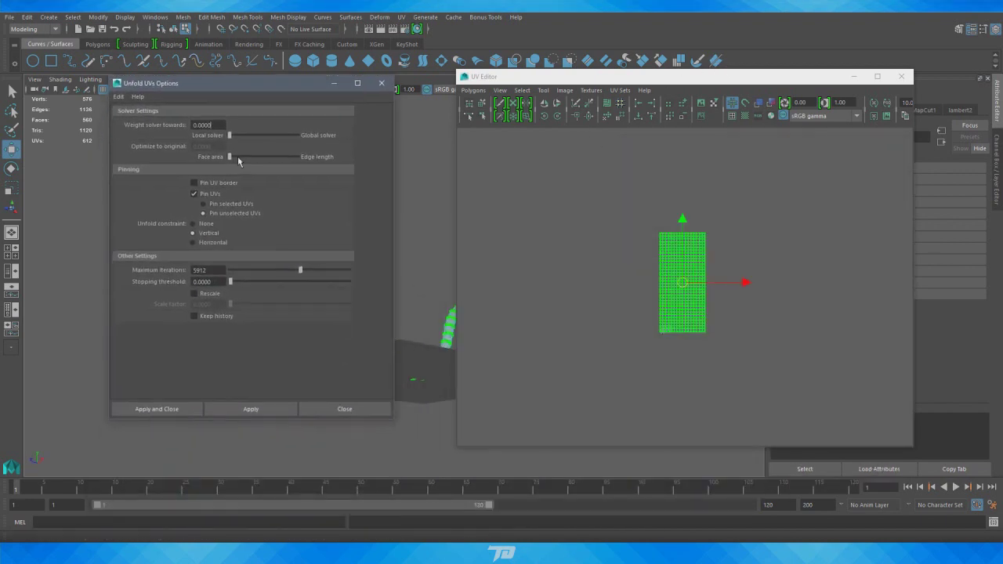
left_click(246, 410)
left_click(645, 336)
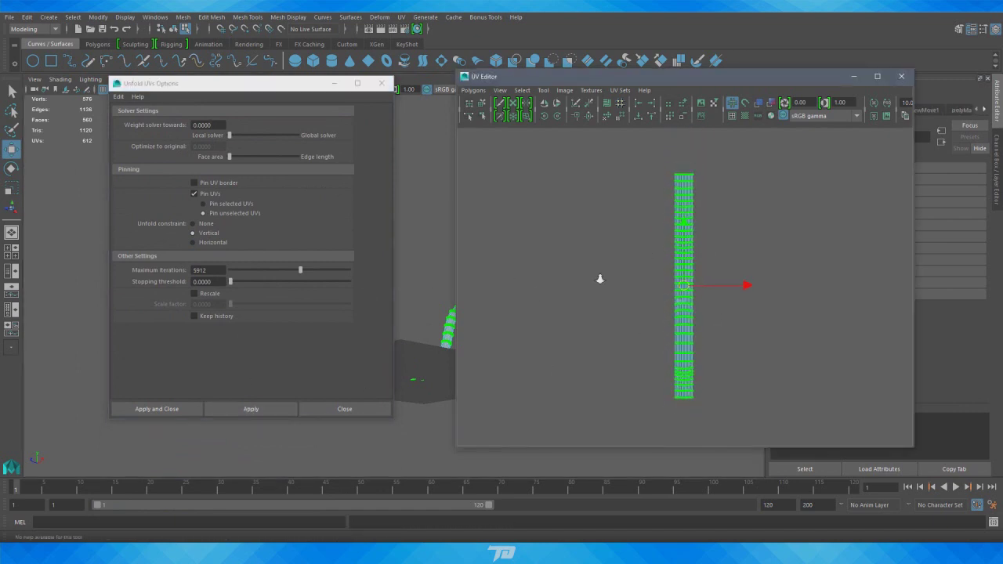
right_click_drag(937, 295, 685, 337, "alt")
left_click_drag(264, 84, 1002, 132)
Examine the checker pattern on the unfolded tube up close from several sides.
left_click_drag(423, 314, 275, 342, "alt")
middle_click_drag(275, 343, 262, 258, "alt")
right_click_drag(262, 258, 446, 251, "alt")
middle_click_drag(192, 235, 312, 287, "alt")
right_click_drag(312, 286, 619, 309, "alt")
middle_click_drag(313, 263, 486, 274, "alt")
right_click_drag(486, 275, 312, 299, "alt")
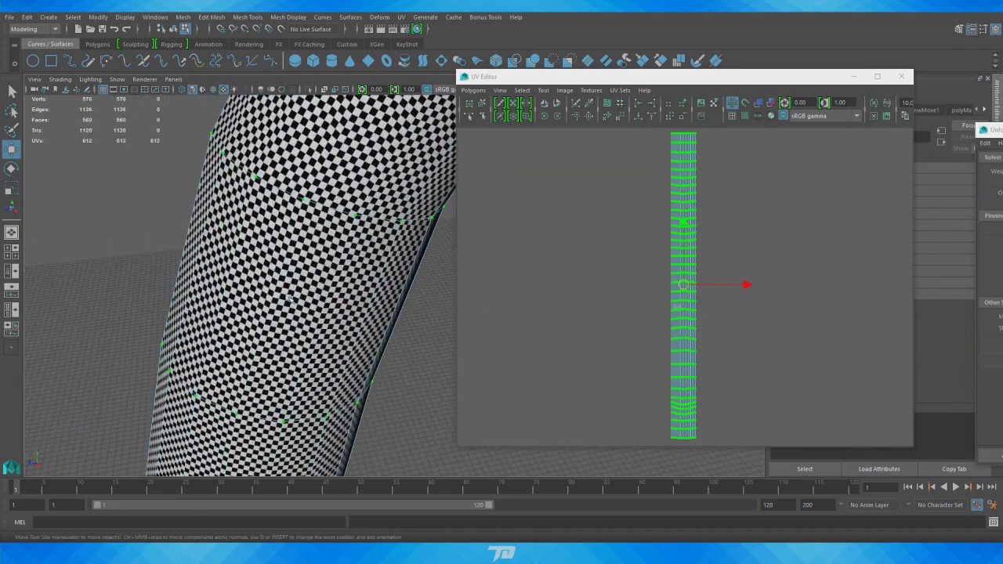
scroll(276, 325, "down", 4)
scroll(213, 344, "down", 3)
middle_click_drag(169, 350, 483, 261, "alt")
left_click_drag(484, 261, 408, 237, "alt")
Compare the curved rows of the UV strip with the checkers around the tube's bend.
scroll(707, 331, "up", 5)
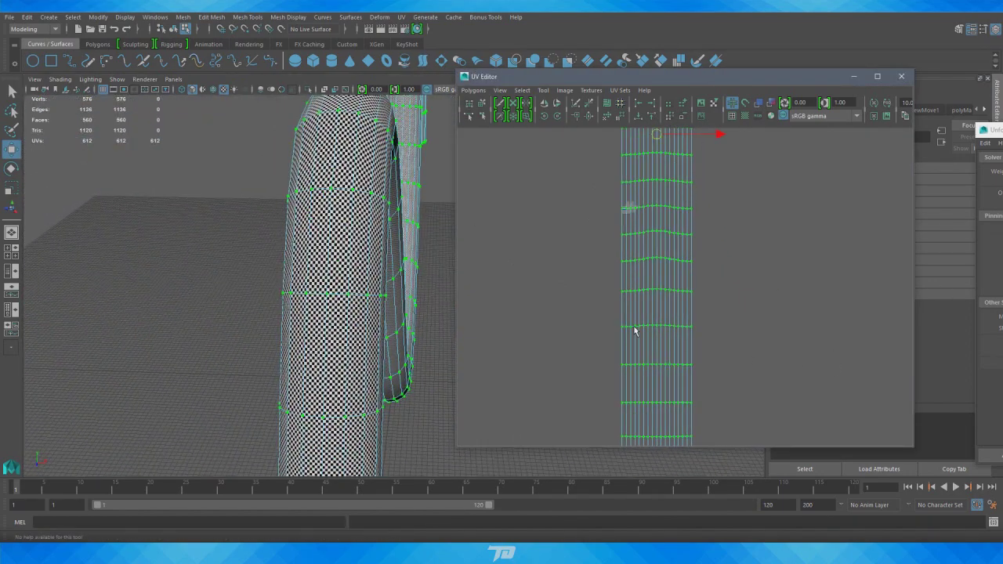
scroll(685, 321, "up", 3)
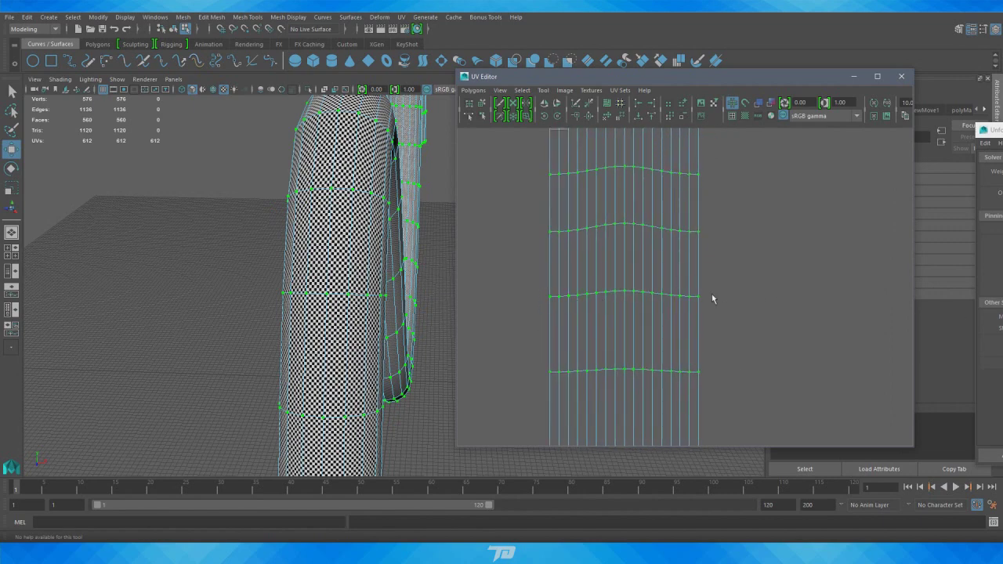
scroll(697, 358, "down", 5)
scroll(786, 363, "up", 1)
scroll(658, 235, "up", 4)
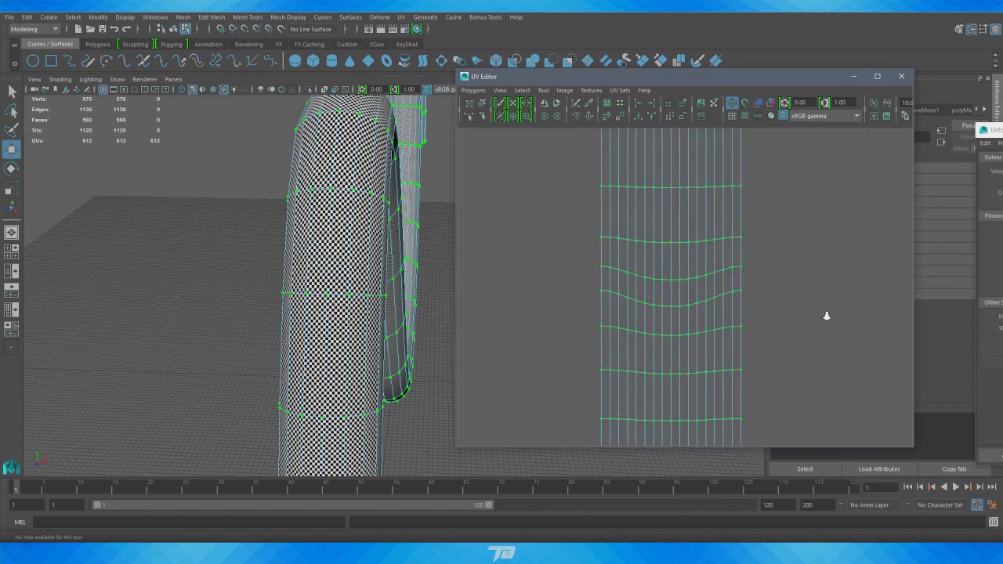
scroll(130, 328, "down", 3)
left_click_drag(130, 328, 356, 290, "alt")
left_click_drag(133, 274, 273, 316, "alt")
right_click_drag(173, 235, 392, 318, "alt")
left_click_drag(324, 381, 138, 248, "alt")
right_click_drag(651, 269, 502, 271, "alt")
right_click_drag(737, 244, 549, 257, "alt")
middle_click_drag(729, 199, 726, 268, "alt")
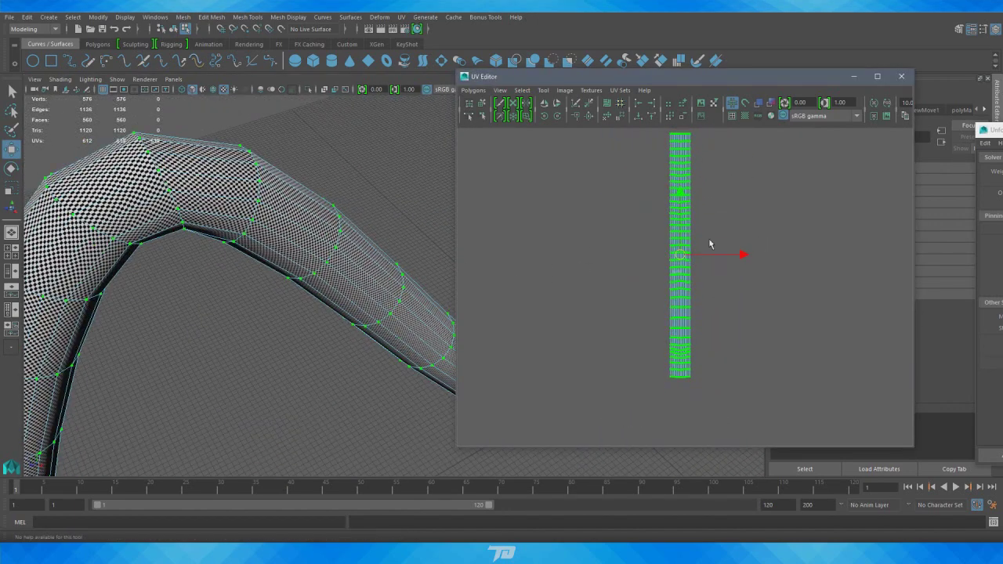
Select all UVs of the strip and unfold them with the constraint set to Horizontal.
left_click_drag(766, 396, 620, 132)
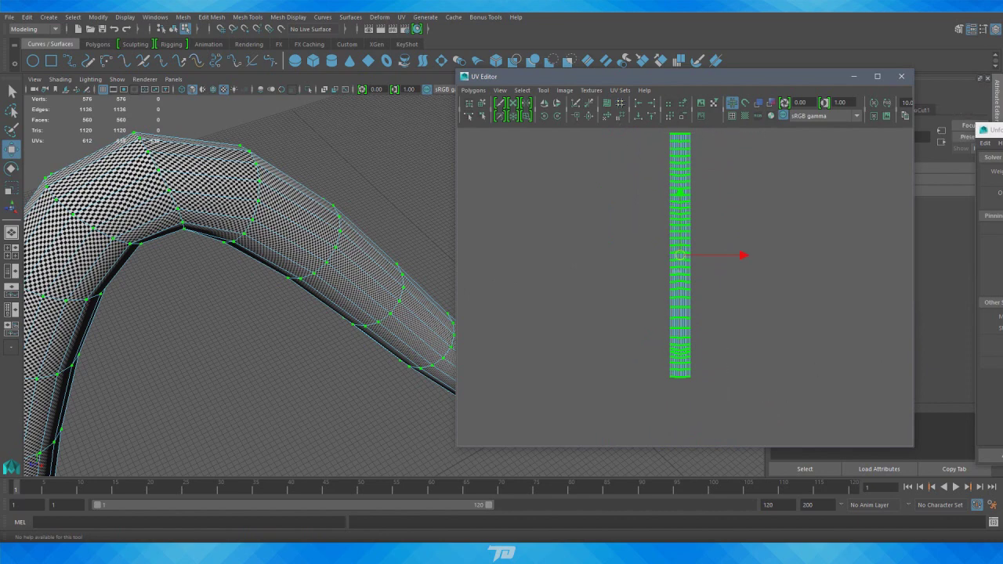
left_click_drag(549, 160, 195, 104)
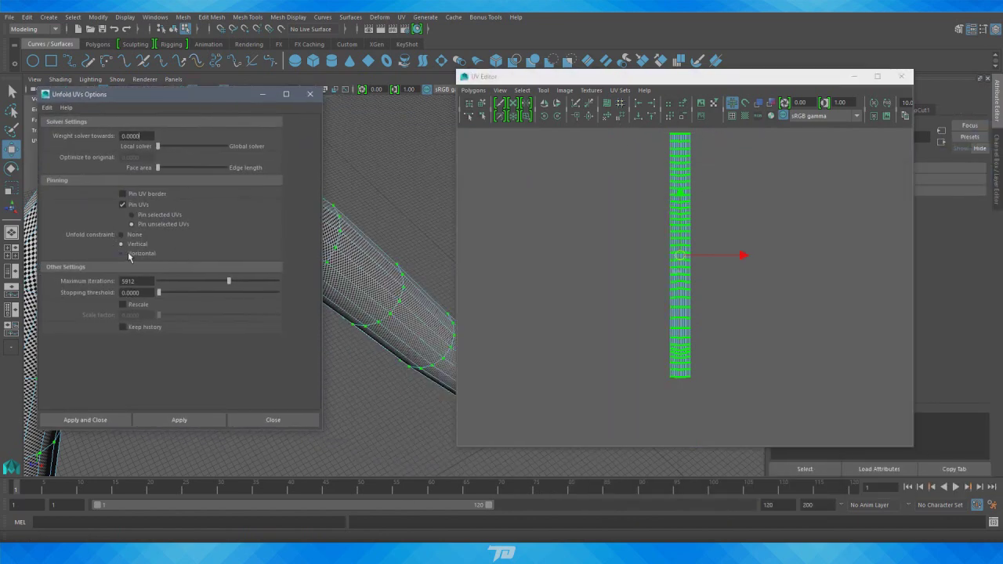
left_click(168, 415)
left_click(302, 420)
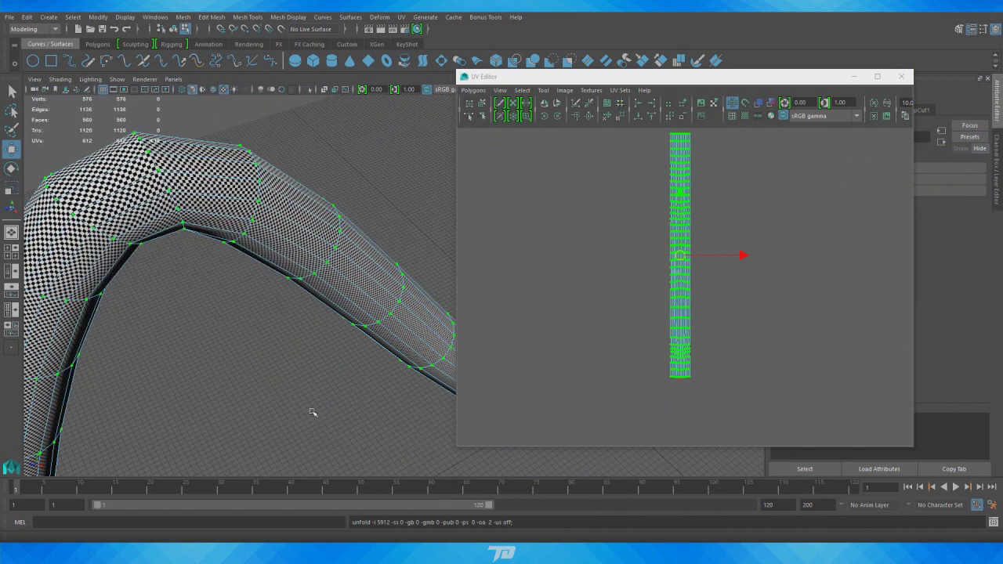
Straighten two neighbouring curved UV rows near the strip's middle by aligning each row to its minimum V value.
scroll(863, 288, "up", 5)
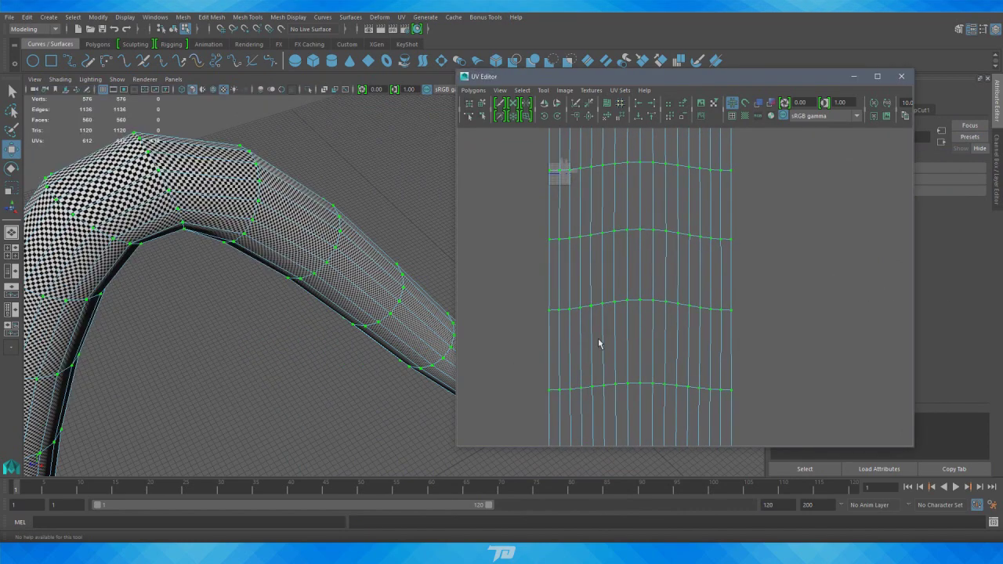
left_click_drag(518, 356, 820, 267)
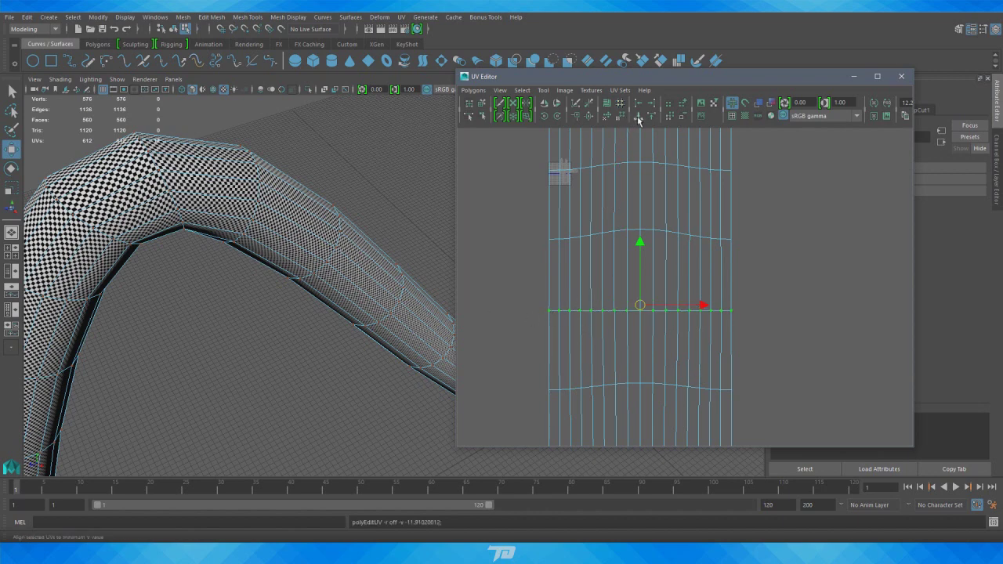
left_click_drag(515, 265, 747, 210)
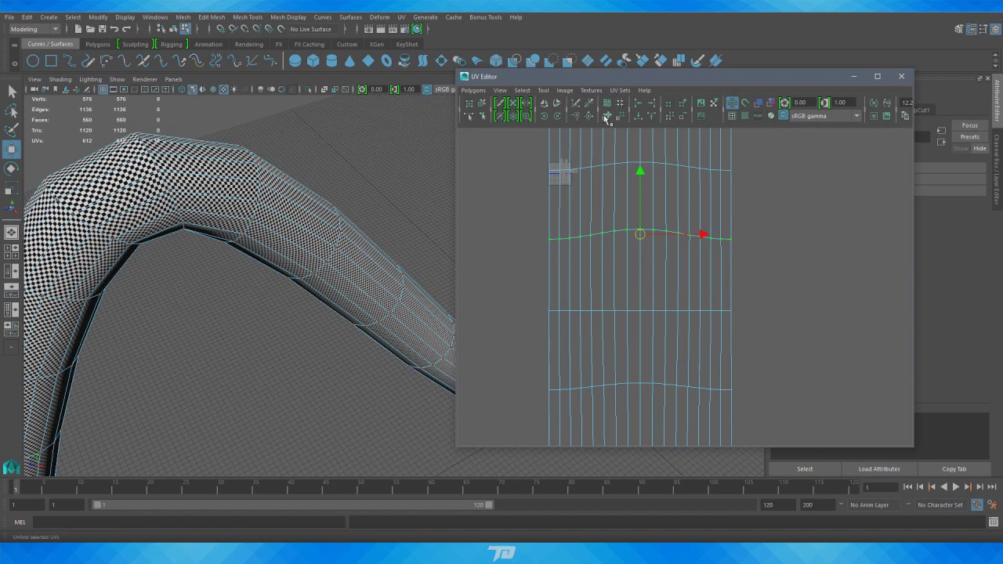
left_click(639, 116)
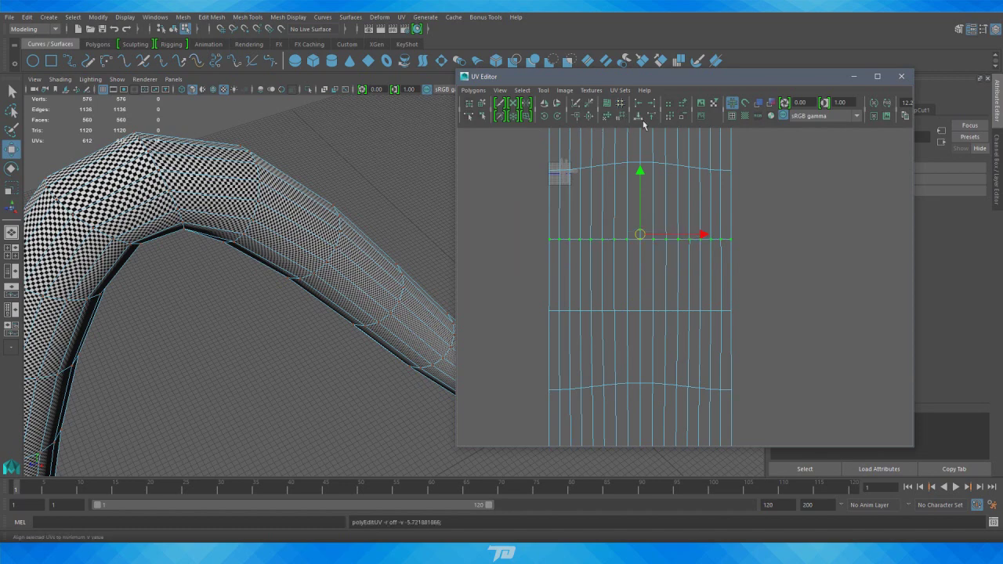
Switch to UV shell selection in the UV Editor and select the whole unfolded strip.
key("a")
right_click_drag(286, 263, 63, 262, "alt")
middle_click_drag(192, 234, 35, 208, "alt")
left_click_drag(179, 228, 169, 224, "alt")
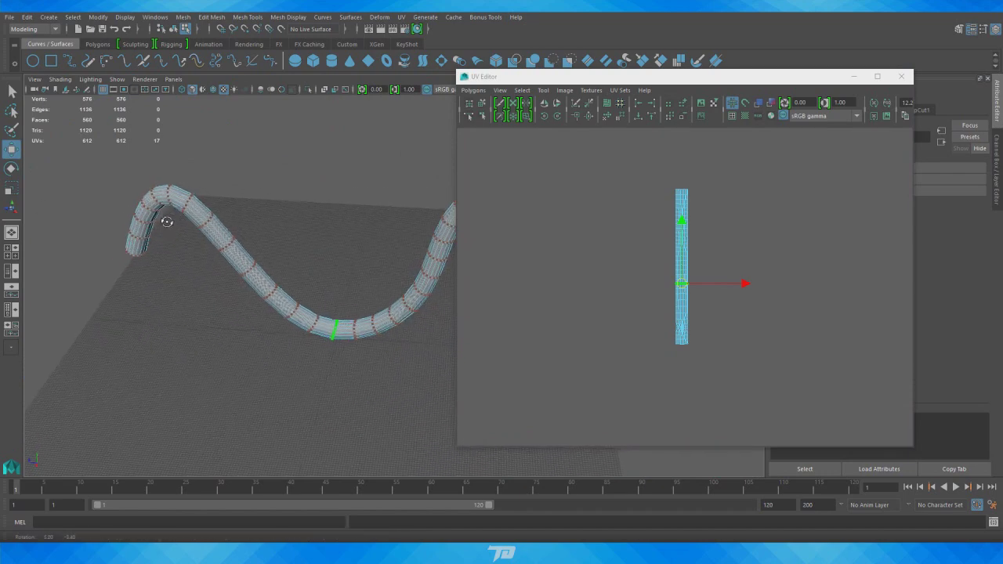
right_click_drag(169, 223, 207, 225, "alt")
right_click_drag(681, 247, 647, 236)
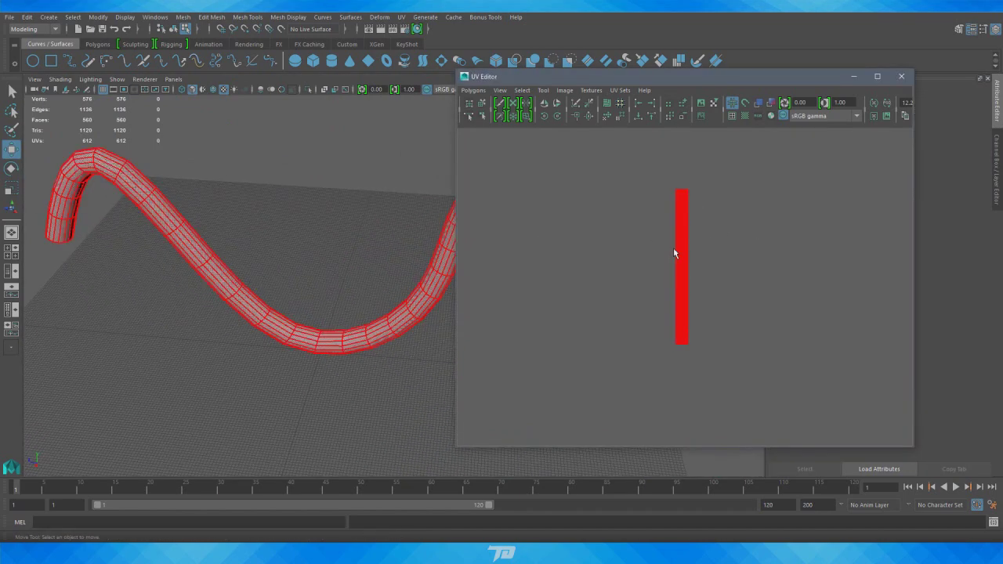
left_click(674, 249)
Scale the selected UV shell down toward the size of the UV grid.
key("r")
left_click_drag(683, 273, 629, 268)
key("w")
right_click_drag(698, 275, 932, 314, "alt")
middle_click_drag(794, 249, 908, 324, "alt")
key("r")
left_click_drag(778, 235, 749, 314)
key("w")
right_click_drag(735, 321, 868, 380, "alt")
Fit the UV shell's full length inside the 0 to 1 UV square, close to the V axis.
middle_click_drag(719, 305, 524, 214, "alt")
right_click_drag(523, 214, 677, 272, "alt")
scroll(737, 235, "up", 5)
key("r")
left_click_drag(649, 211, 630, 262)
key("w")
key("r")
key("w")
key("r")
key("w")
Check the tube's checker pattern and nudge the UV shell slightly closer to the V axis inside the 0 to 1 square.
left_click_drag(381, 280, 280, 213, "alt")
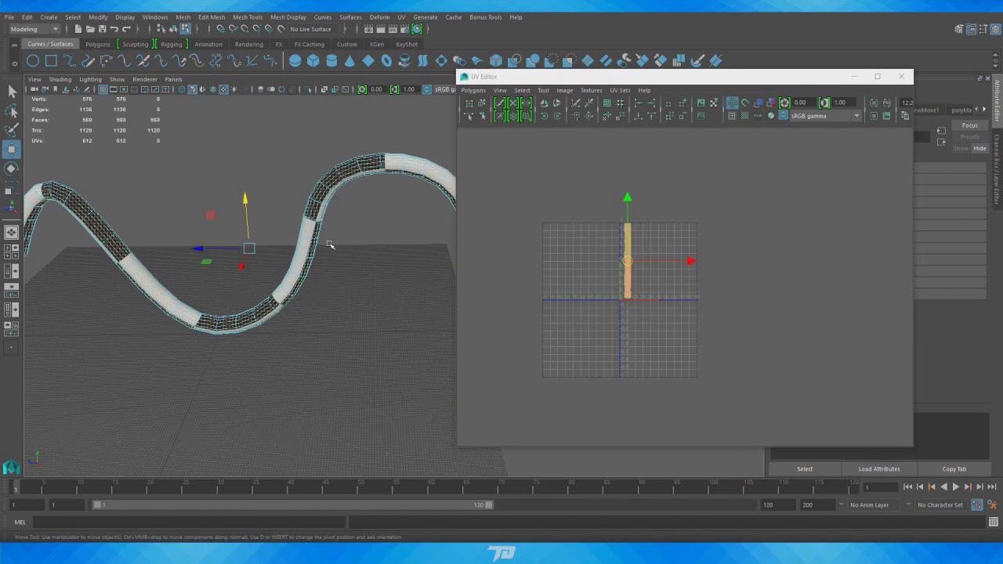
right_click_drag(206, 240, 298, 243, "alt")
left_click_drag(298, 243, 322, 236, "alt")
right_click_drag(646, 261, 662, 235, "alt")
middle_click_drag(663, 235, 761, 255, "alt")
right_click_drag(679, 243, 701, 238, "alt")
middle_click_drag(716, 203, 729, 249, "alt")
left_click(653, 214)
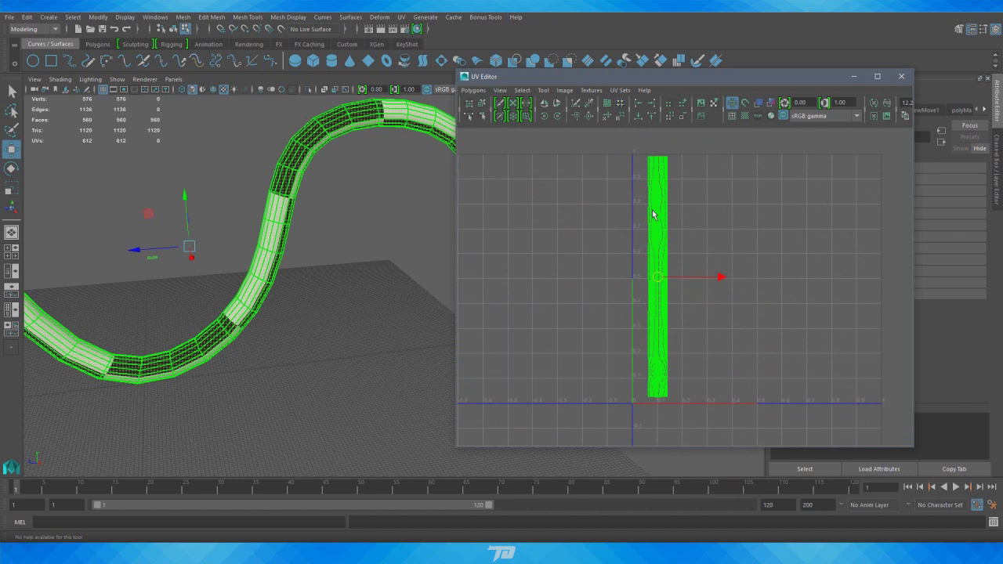
left_click(635, 212)
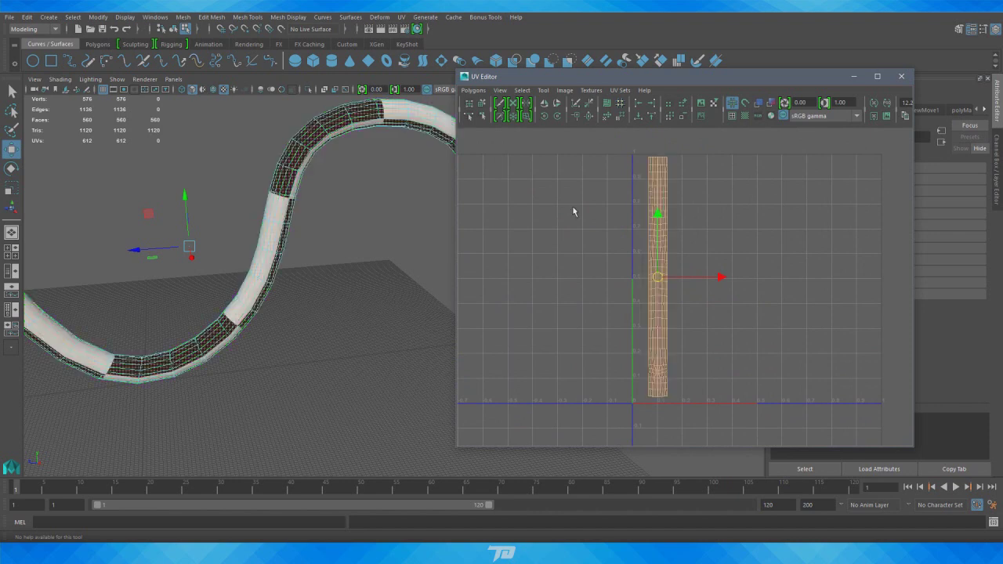
left_click(656, 276)
left_click_drag(656, 275, 657, 282)
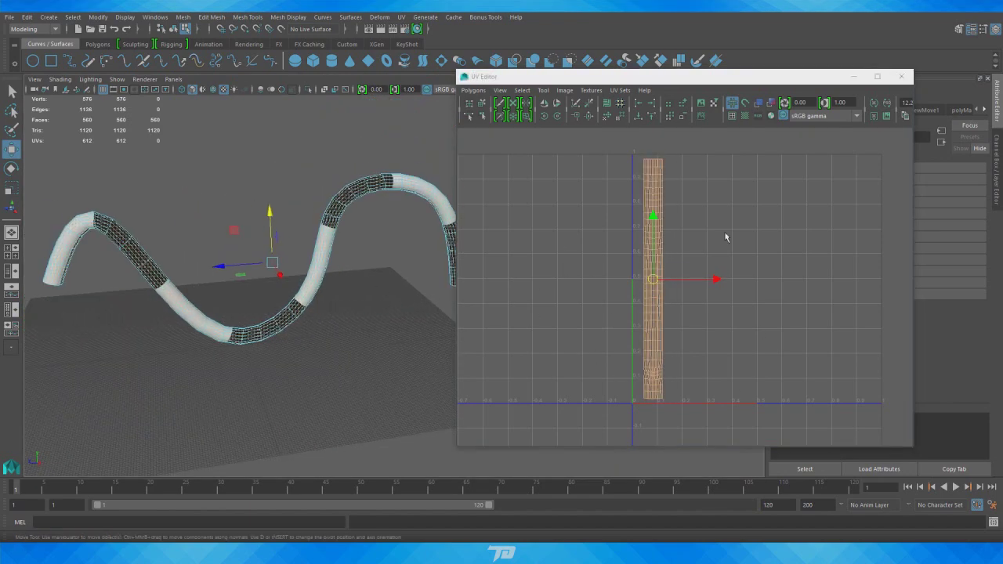
Select the edge loop across the middle of the UV strip and cut the UVs along it.
right_click_drag(660, 255, 660, 225)
right_click_drag(577, 306, 765, 261, "alt")
right_click_drag(571, 247, 615, 245)
right_click_drag(539, 248, 663, 246, "alt")
middle_click_drag(607, 242, 743, 250, "alt")
right_click_drag(636, 249, 635, 225)
left_click(625, 243)
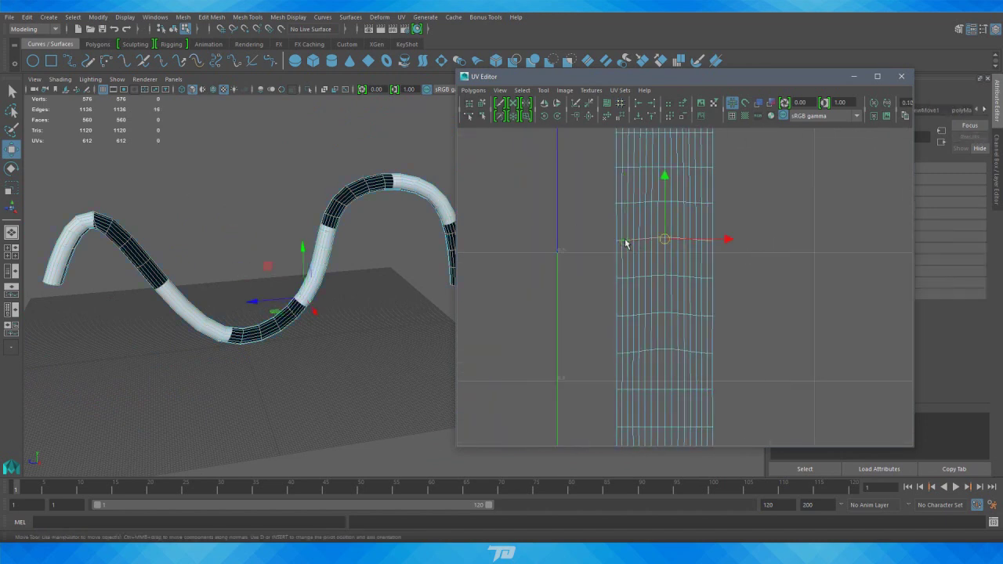
left_click(473, 90)
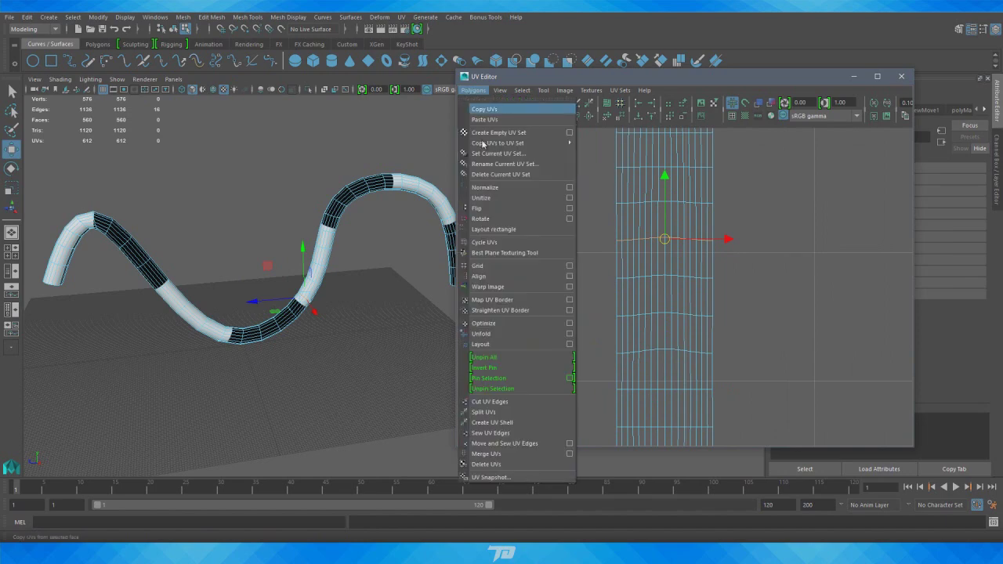
left_click(512, 401)
Switch to shell selection, place the two cut halves side by side, and rescale them within the 0 to 1 UV square.
right_click_drag(700, 273, 668, 265)
left_click(683, 292)
right_click_drag(757, 298, 631, 326, "alt")
left_click_drag(681, 331, 700, 225)
left_click_drag(801, 340, 759, 238)
key("r")
key("w")
left_click_drag(693, 232, 710, 278)
scroll(228, 323, "down", 3)
Return the tube to object mode and deselect it.
left_click_drag(211, 323, 138, 374, "alt")
right_click_drag(257, 163, 277, 152)
left_click_drag(277, 152, 378, 174, "alt")
left_click(319, 161)
Examine the checker pattern along the whole tube from several angles.
left_click_drag(320, 163, 327, 205, "alt")
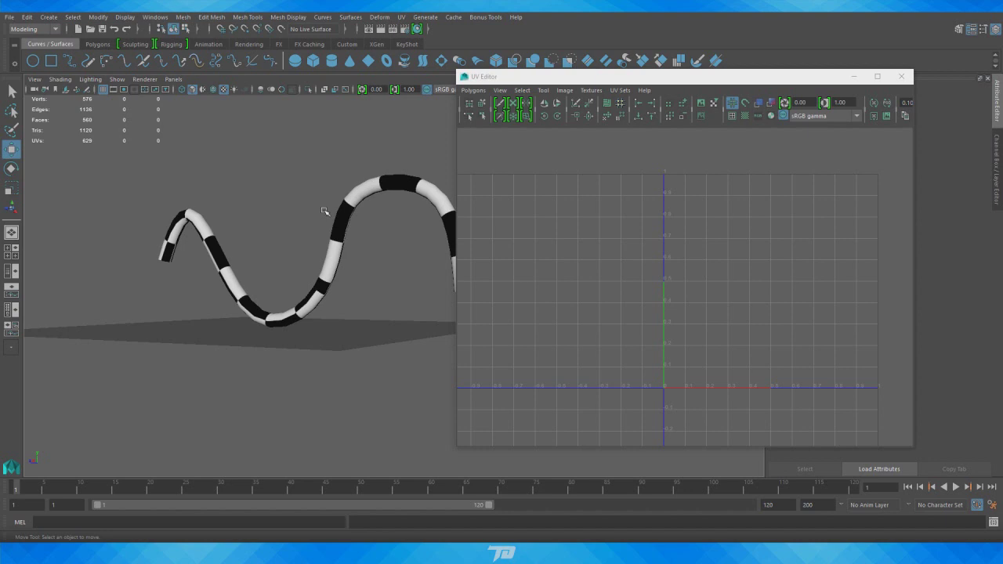
left_click_drag(324, 211, 189, 286, "alt")
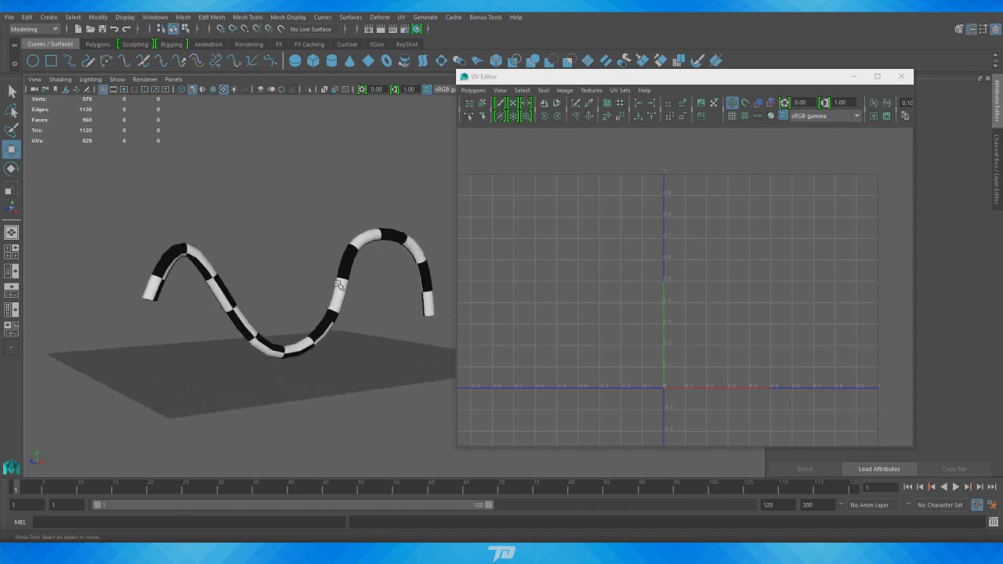
left_click_drag(244, 330, 217, 336, "alt")
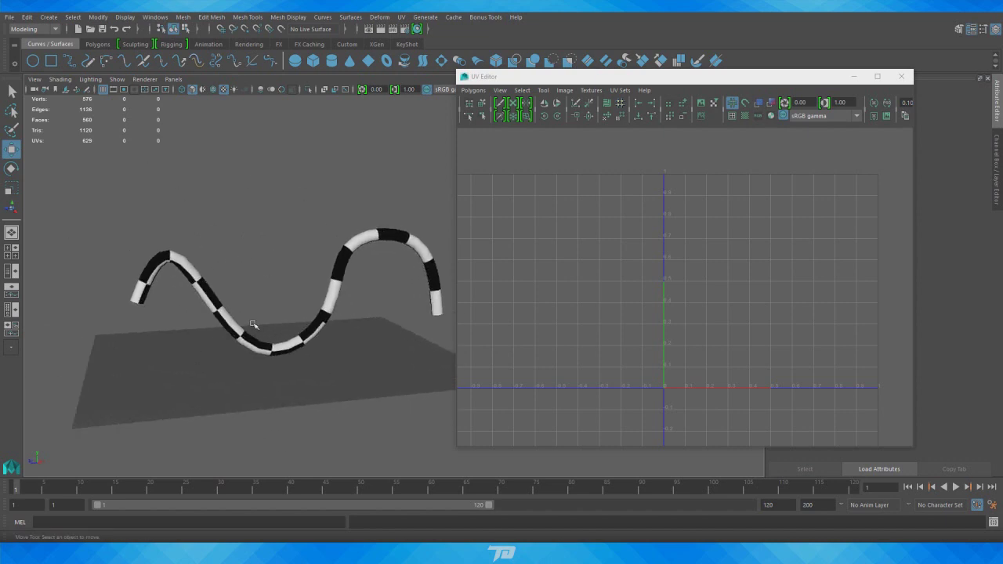
middle_click_drag(253, 323, 217, 327, "alt")
right_click_drag(217, 328, 286, 335, "alt")
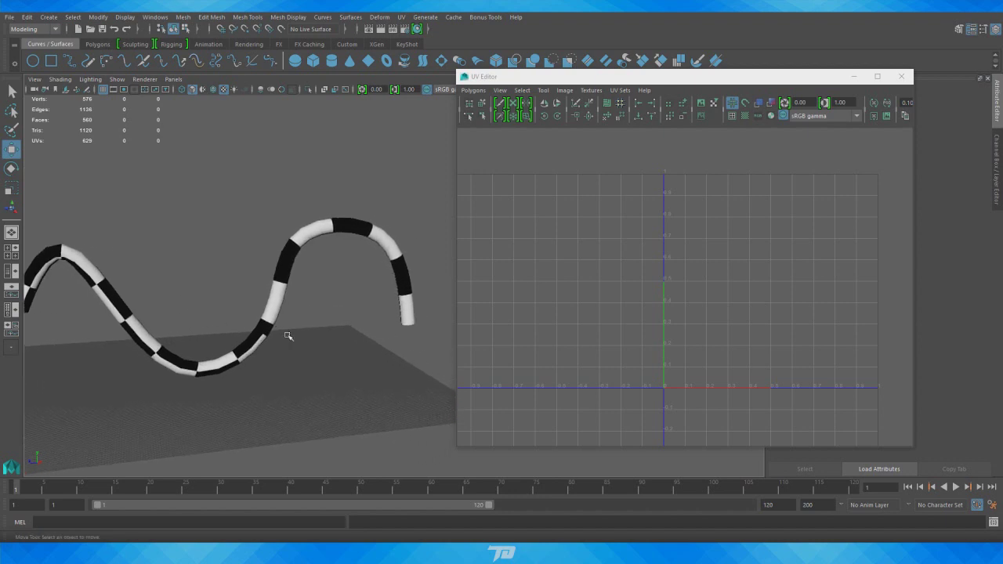
middle_click_drag(299, 318, 333, 311, "alt")
right_click_drag(333, 311, 315, 301, "alt")
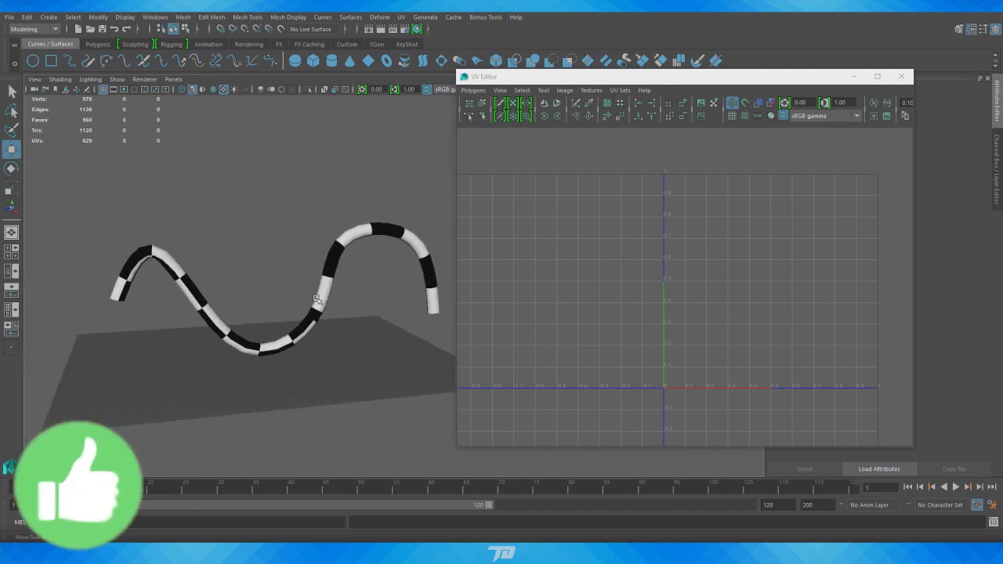